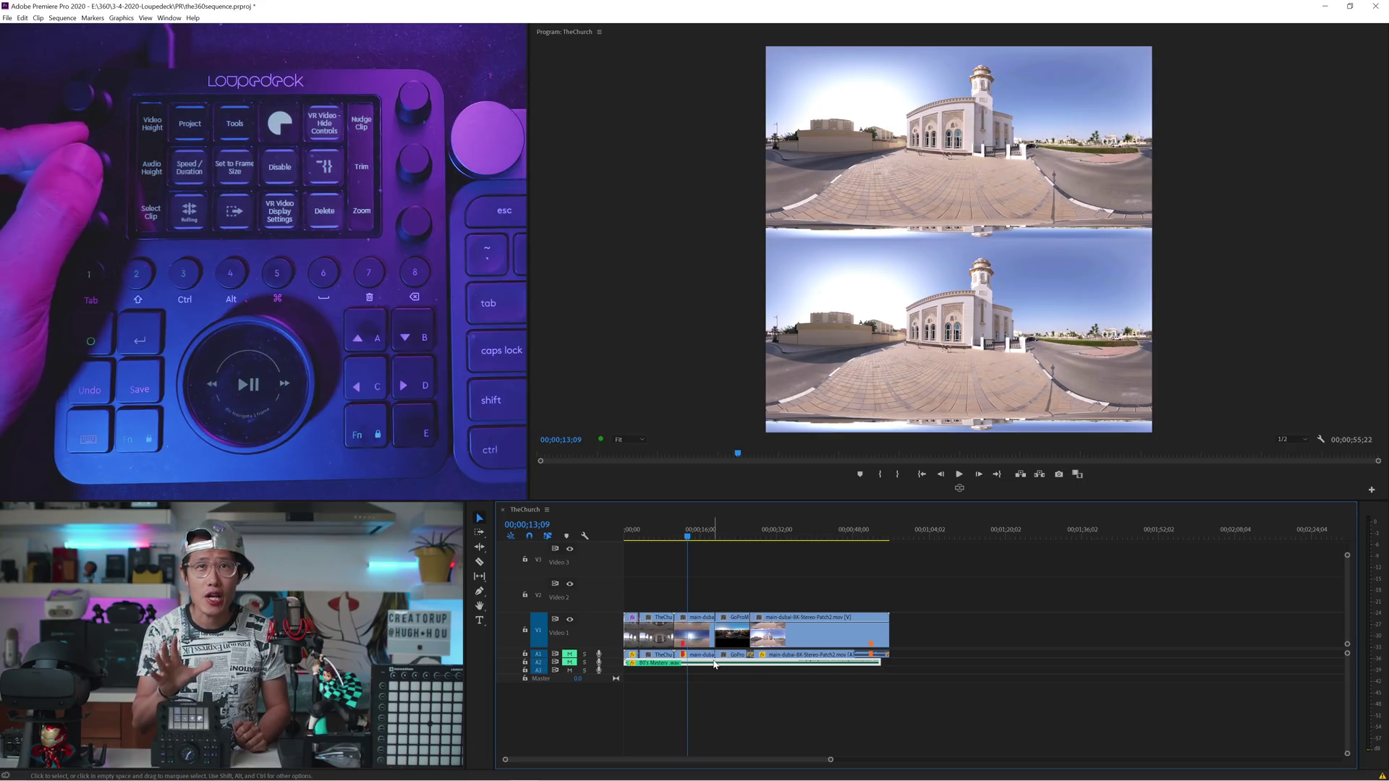
# Increase the height of the audio tracks in the timeline to expose the clip waveforms
pyautogui.hotkey('alt', '=')
pyautogui.hotkey('alt', '=')
pyautogui.hotkey('alt', '=')
pyautogui.hotkey('alt', '=')
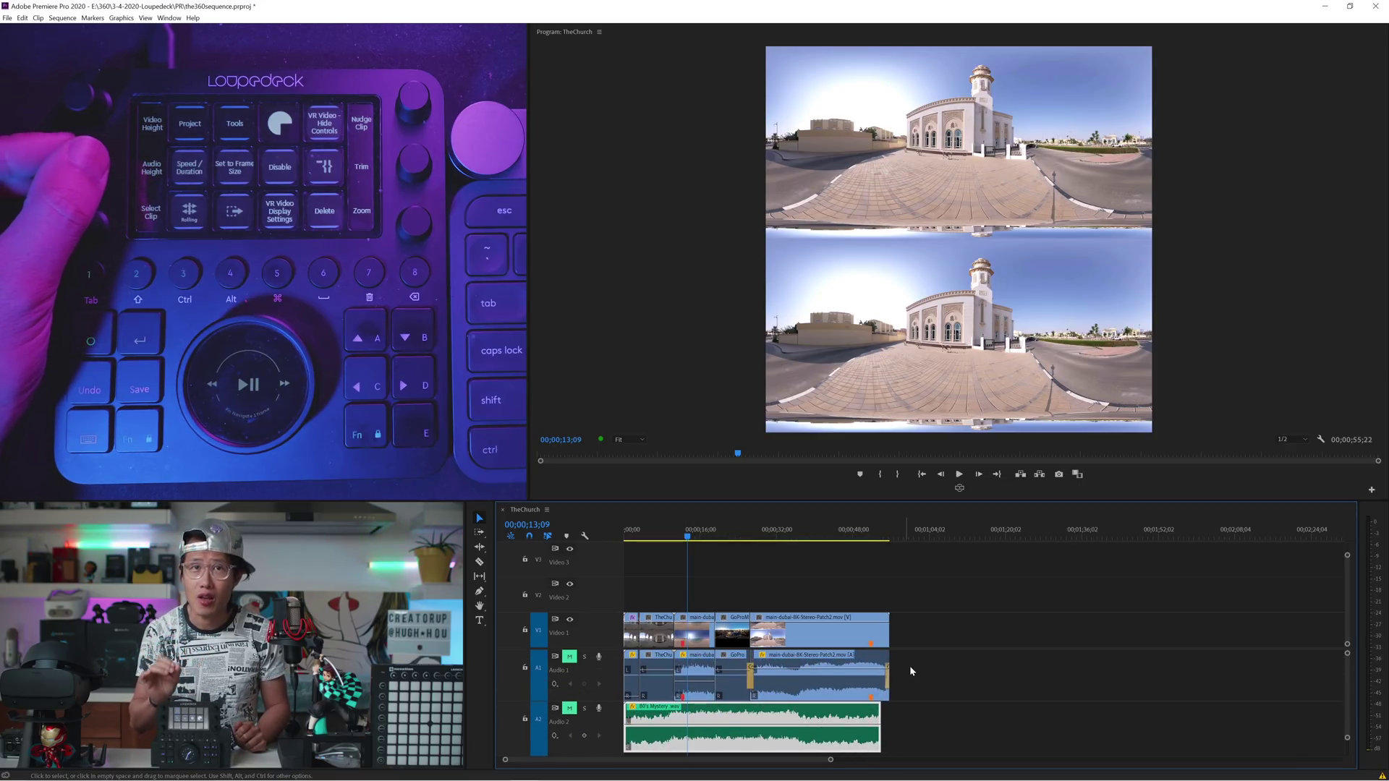
pyautogui.scroll(-1, 931, 673)
pyautogui.hotkey('alt', '-')
pyautogui.hotkey('alt', '=')
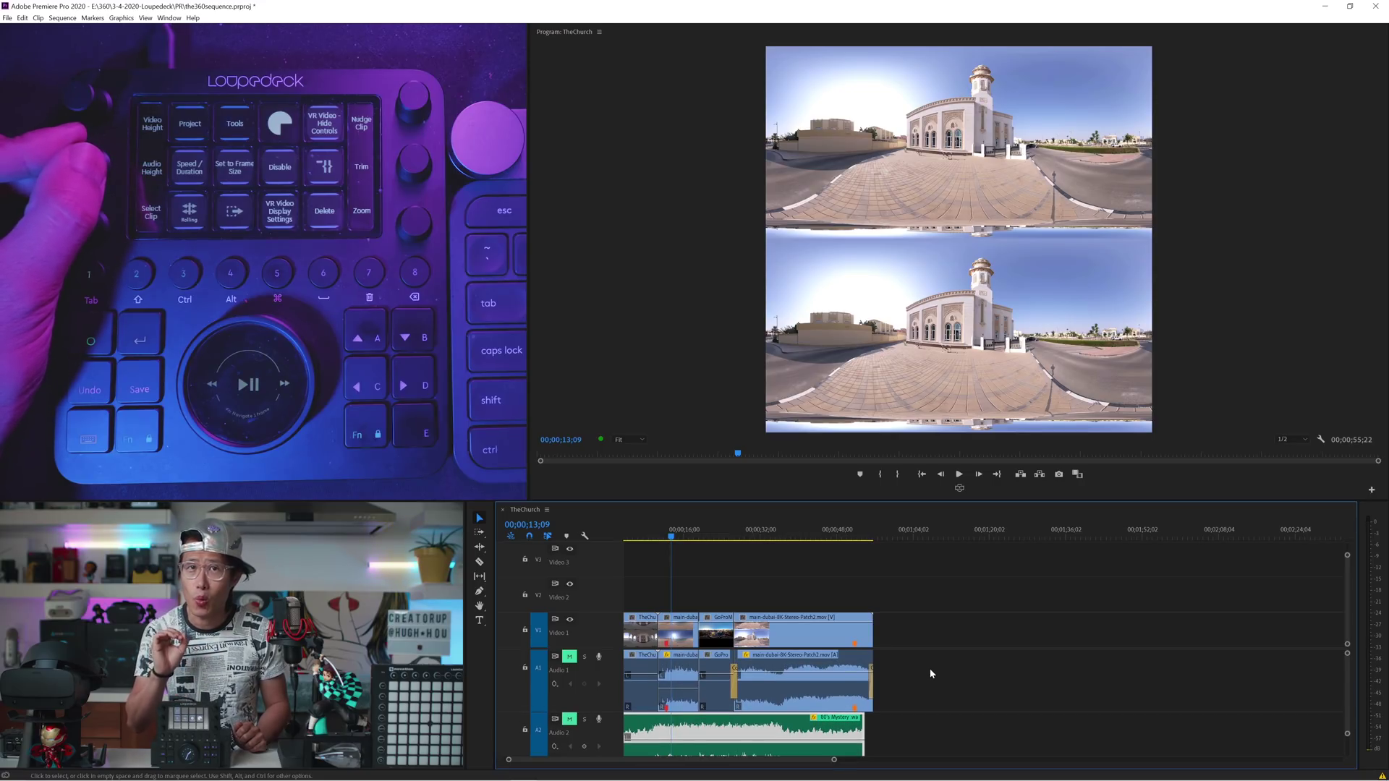
# Enlarge the timeline's time scale and reduce the audio track heights until the Audio 2 clip fits fully
pyautogui.press('=')
pyautogui.press('=')
pyautogui.press('=')
pyautogui.press('-')
pyautogui.press('-')
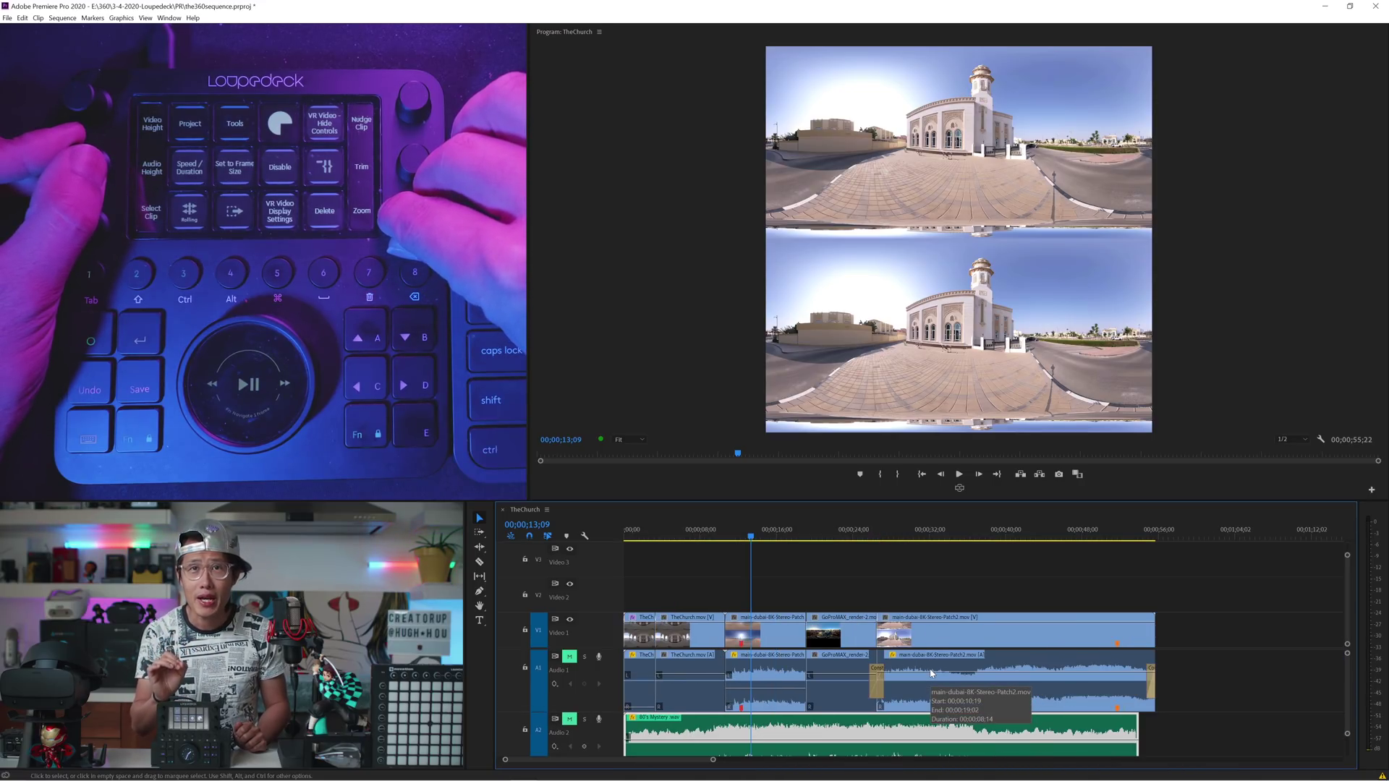
pyautogui.hotkey('alt', '-')
pyautogui.hotkey('alt', '-')
pyautogui.hotkey('alt', '-')
pyautogui.hotkey('alt', '-')
pyautogui.hotkey('alt', '-')
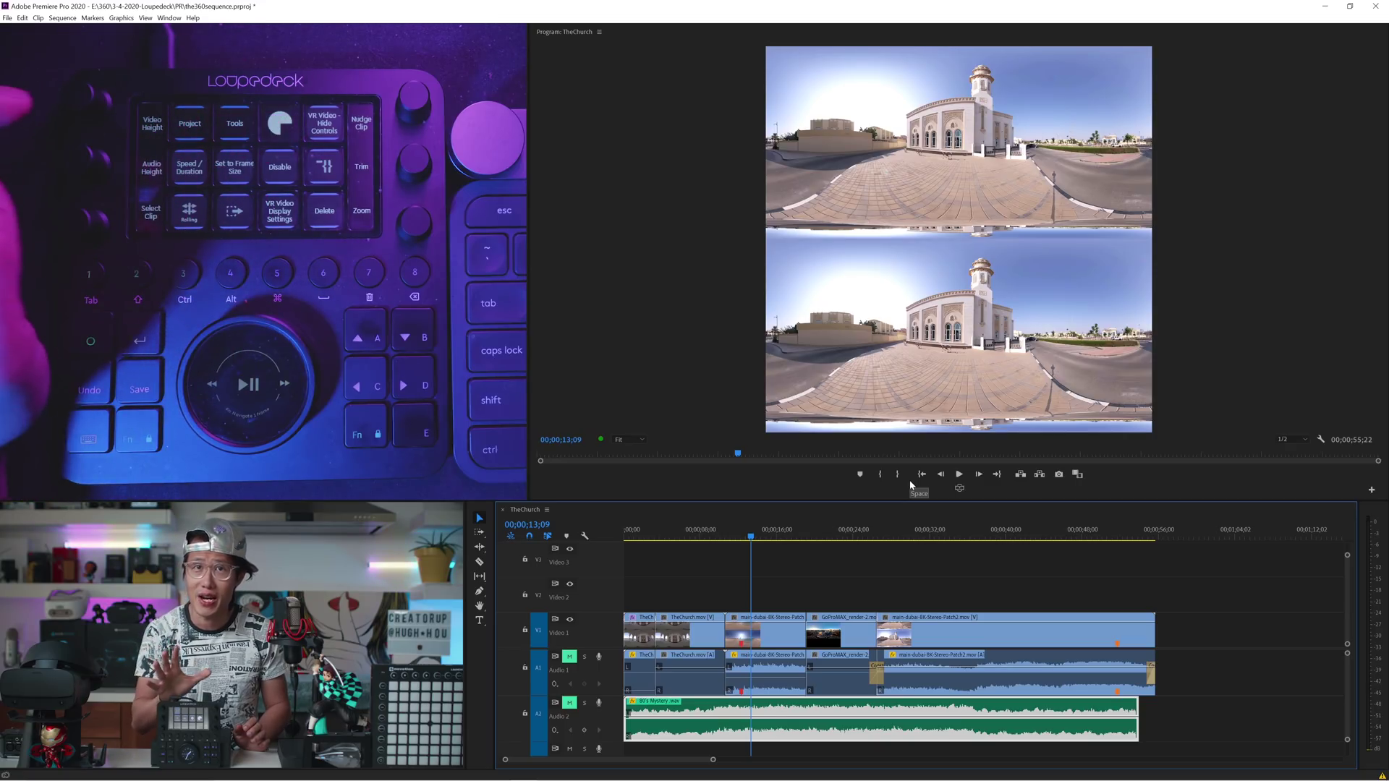
# Switch to Loupedeck Configuration, search the rotation actions for "audio" and try to assign Change Audio Tracks Height to the first workspace dial
pyautogui.hotkey('alt', 'Tab')
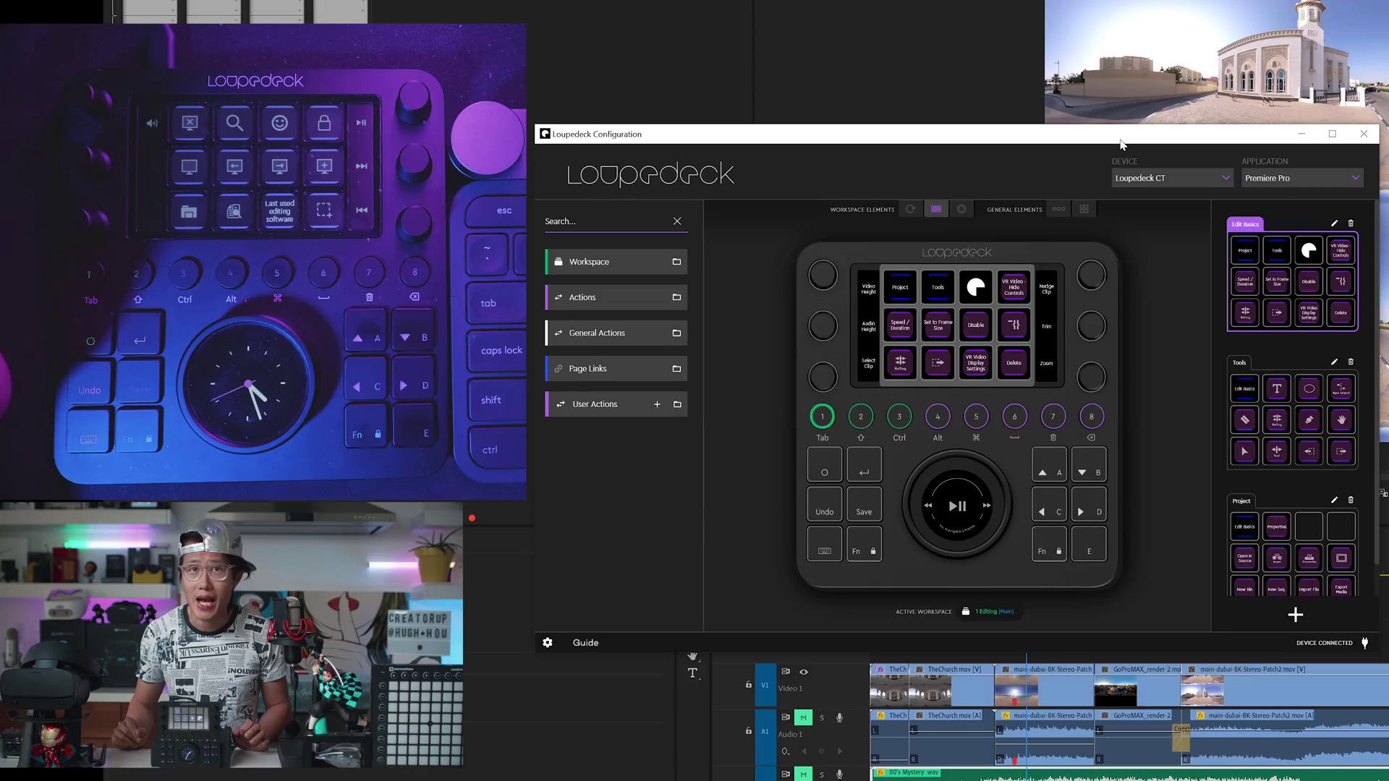
pyautogui.click(823, 276)
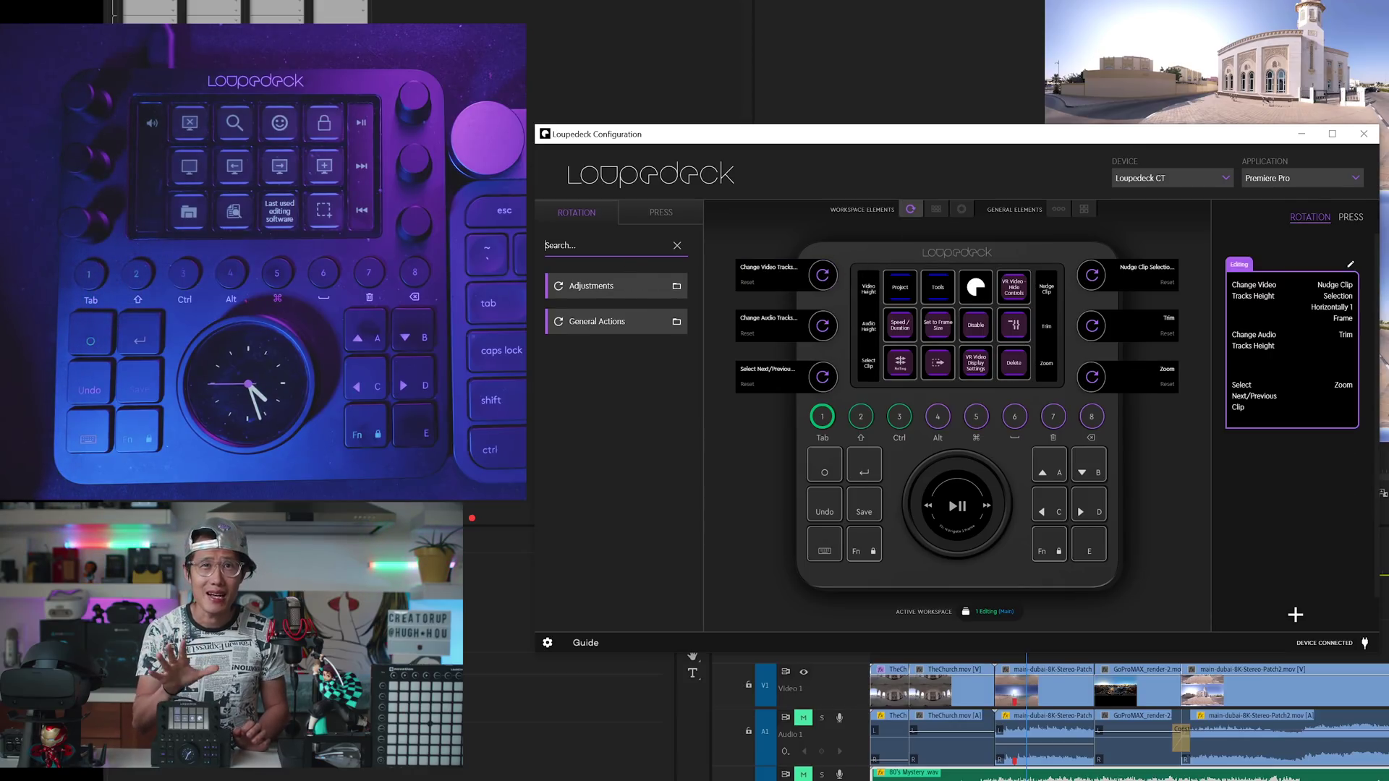
pyautogui.write('audio')
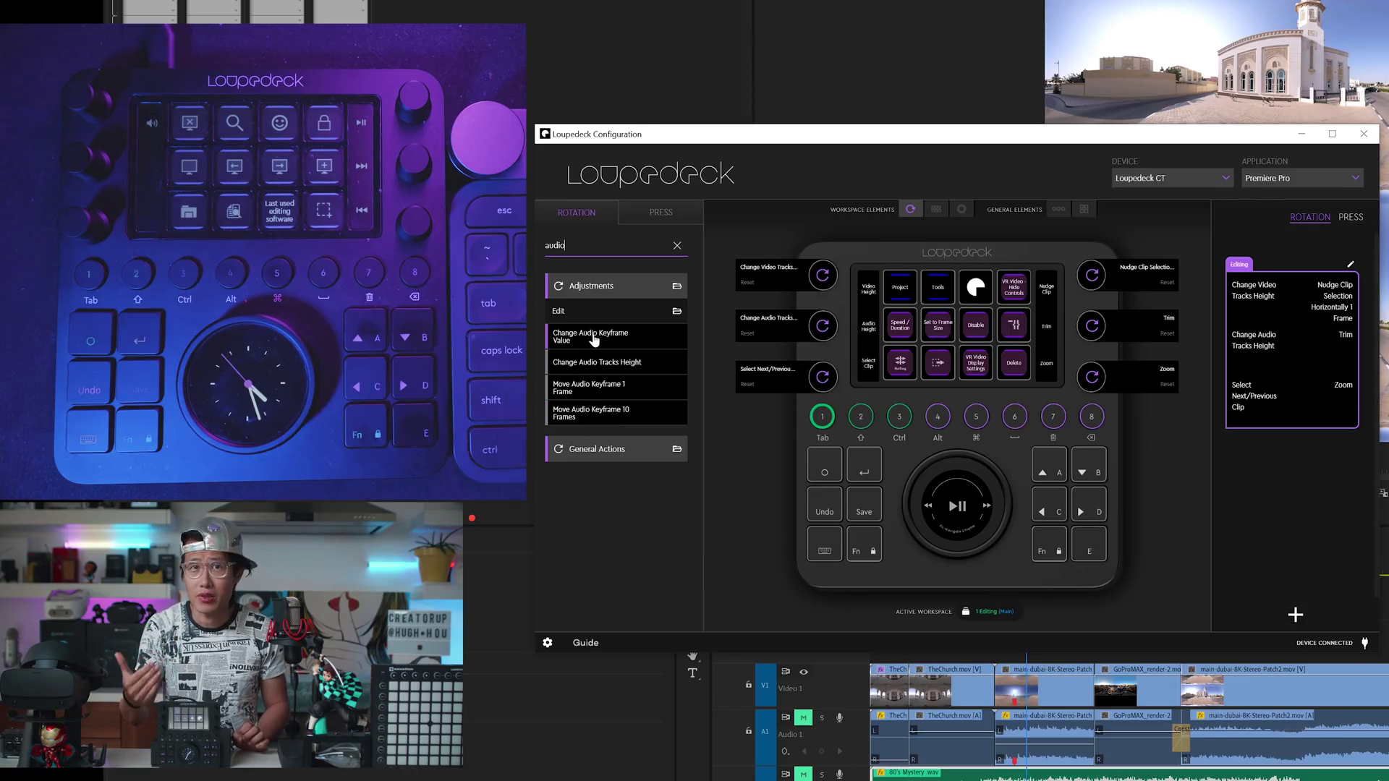
pyautogui.moveTo(596, 370); pyautogui.dragTo(825, 277)
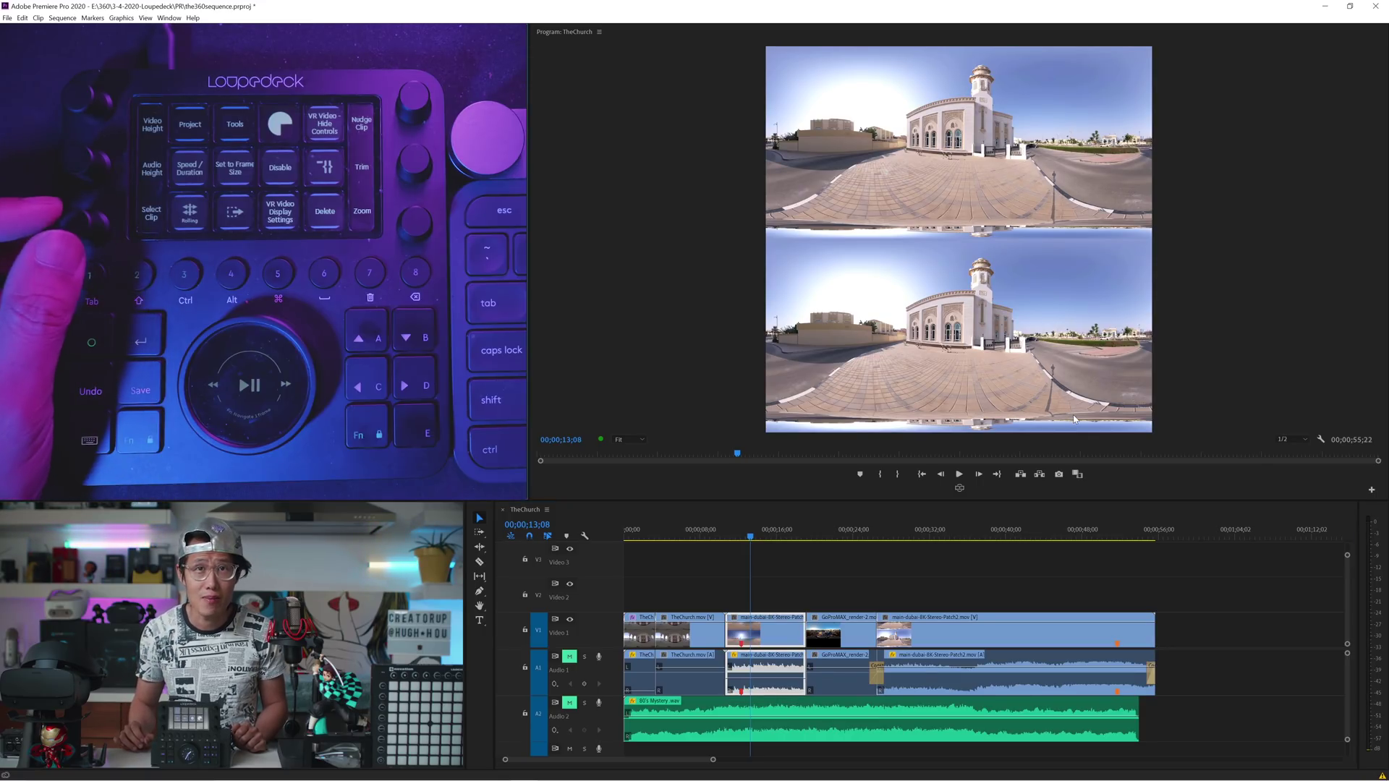
# Step back and forth through the timeline clips, ending close up at the start of the GoProMAX_render clip
pyautogui.hotkey('ctrl', 'Up')
pyautogui.hotkey('ctrl', 'Up')
pyautogui.hotkey('ctrl', 'Down')
pyautogui.hotkey('ctrl', 'Down')
pyautogui.hotkey('ctrl', 'Down')
pyautogui.hotkey('ctrl', 'Down')
pyautogui.hotkey('ctrl', 'Up')
pyautogui.hotkey('ctrl', 'Up')
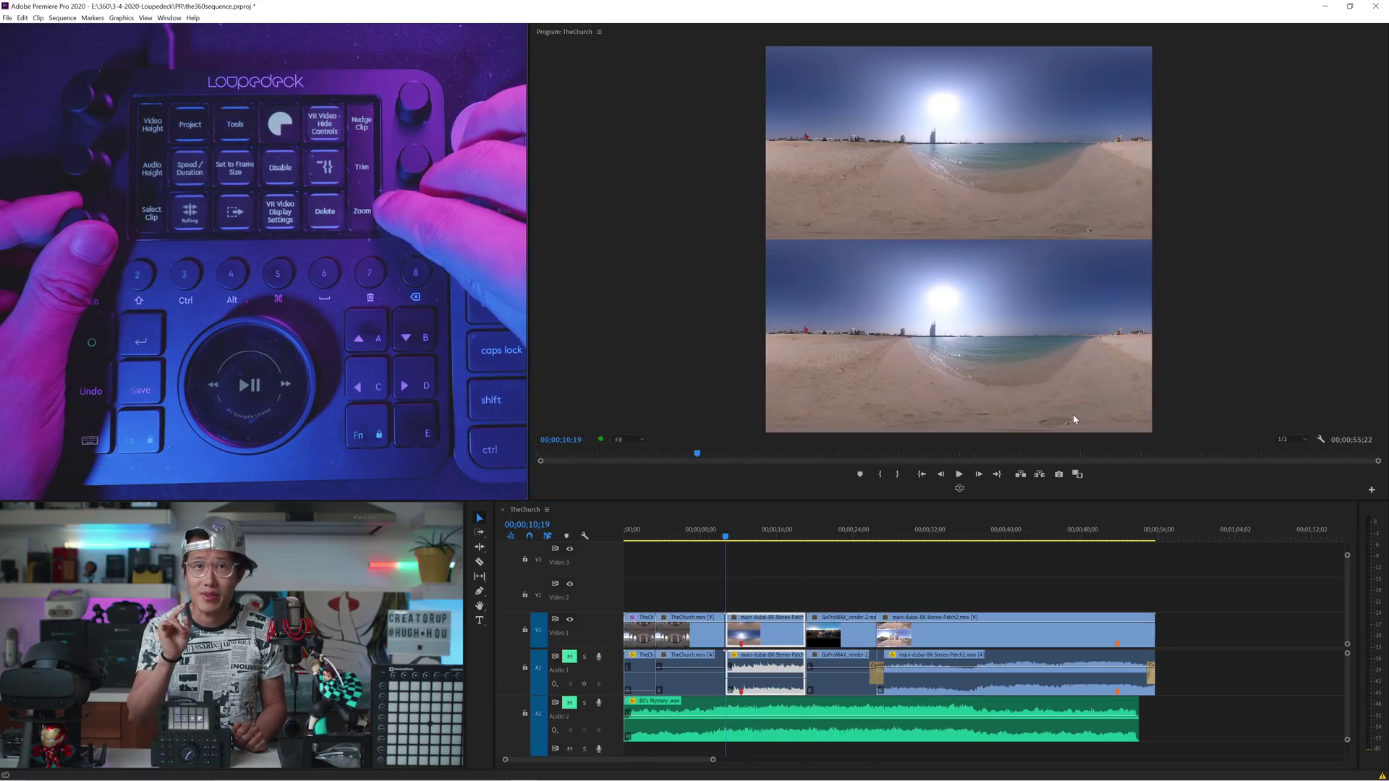
pyautogui.hotkey('ctrl', 'Up')
pyautogui.press('=')
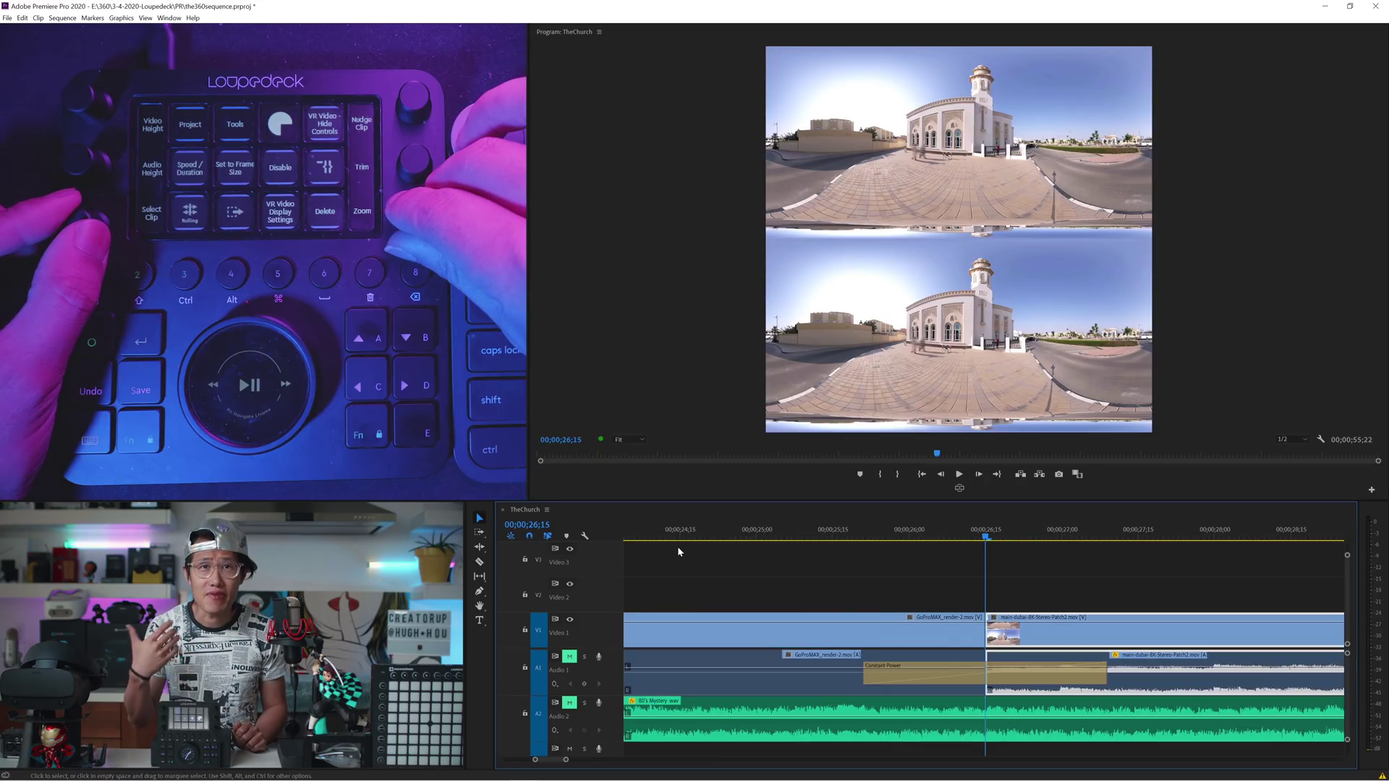
pyautogui.press('Up')
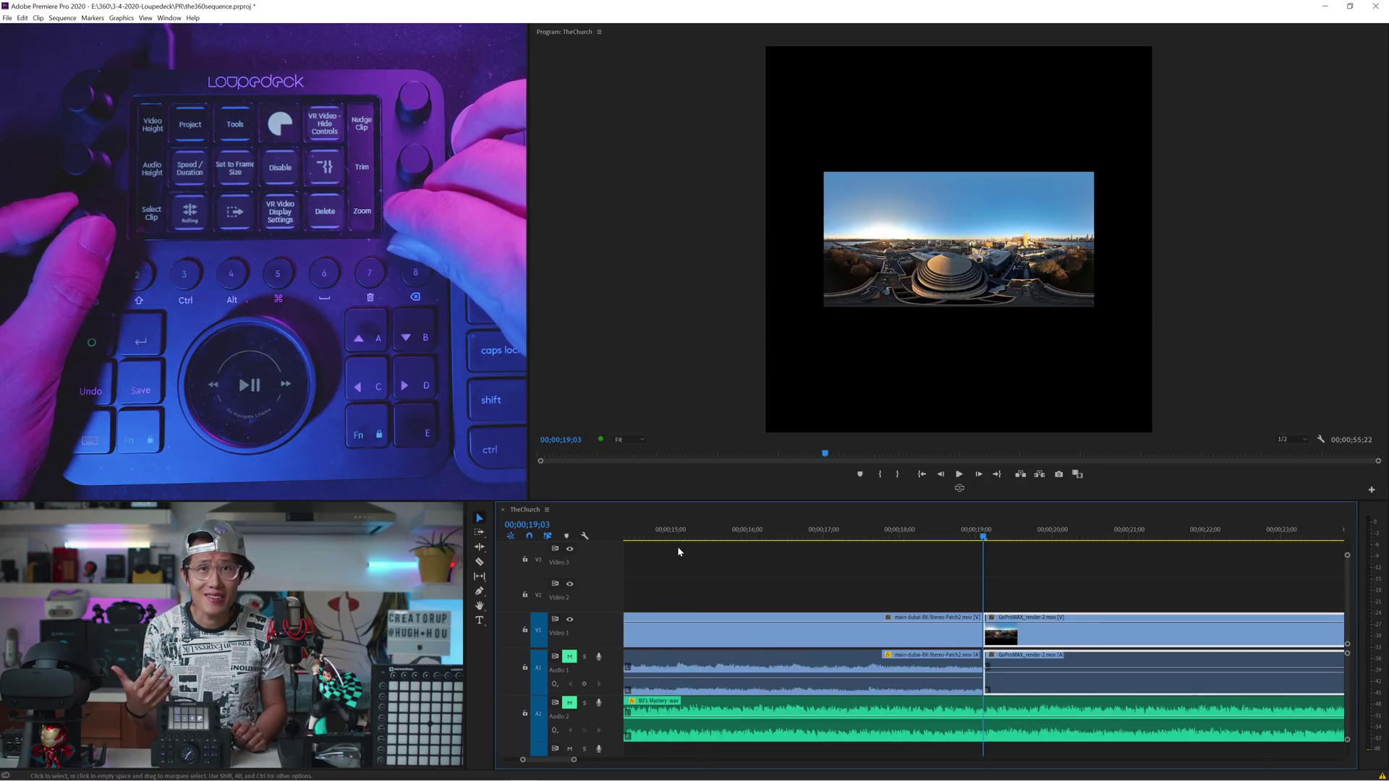
# Return to the start of the beach clip at 00;00;10;19 and select it, with the whole sequence in view
pyautogui.press('-')
pyautogui.press('-')
pyautogui.press('-')
pyautogui.press('Up')
pyautogui.press('d')
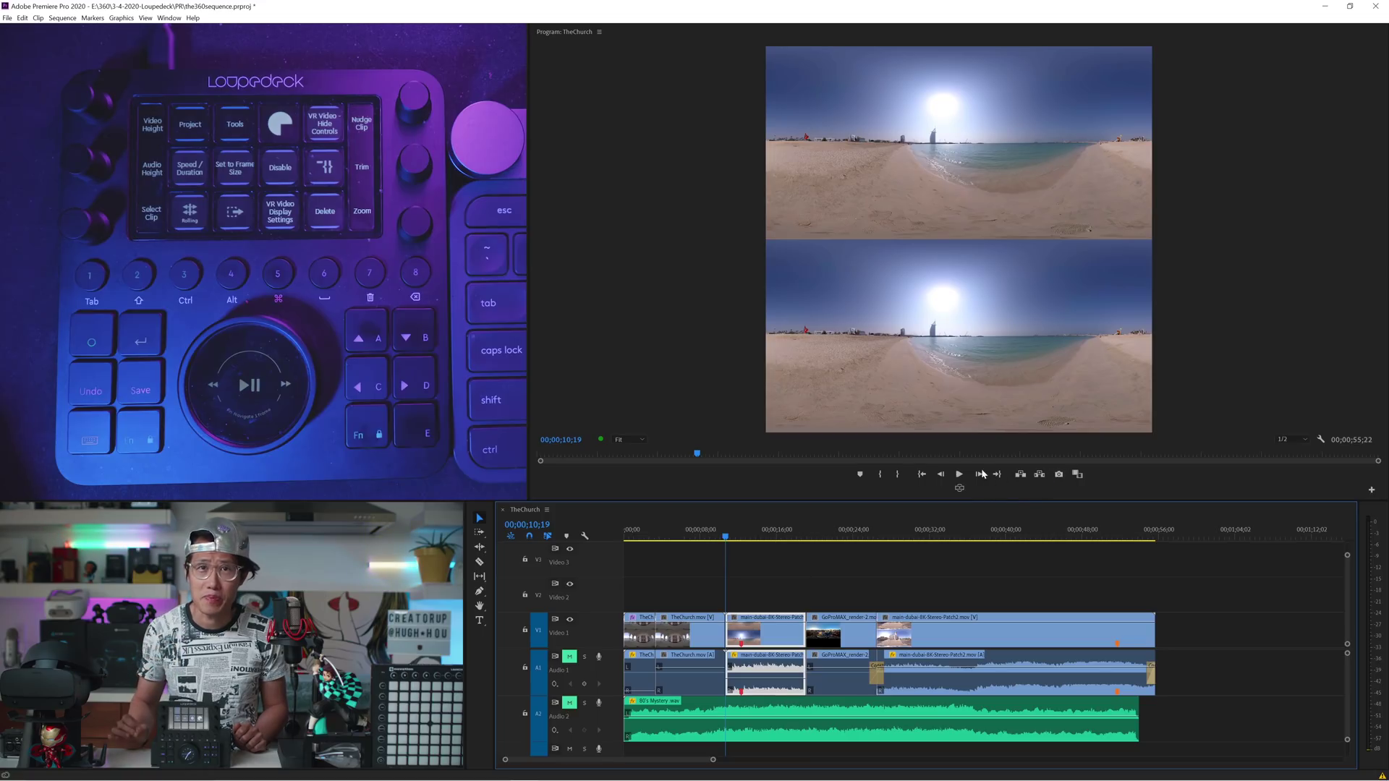
# Enable the VR video display in the program monitor and look around the 360 beach shot
pyautogui.click(960, 489)
pyautogui.moveTo(933, 233)
pyautogui.mouseDown()
pyautogui.moveTo(1114, 228)
pyautogui.moveTo(888, 214)
pyautogui.moveTo(967, 218)
pyautogui.moveTo(956, 248)
pyautogui.mouseUp()
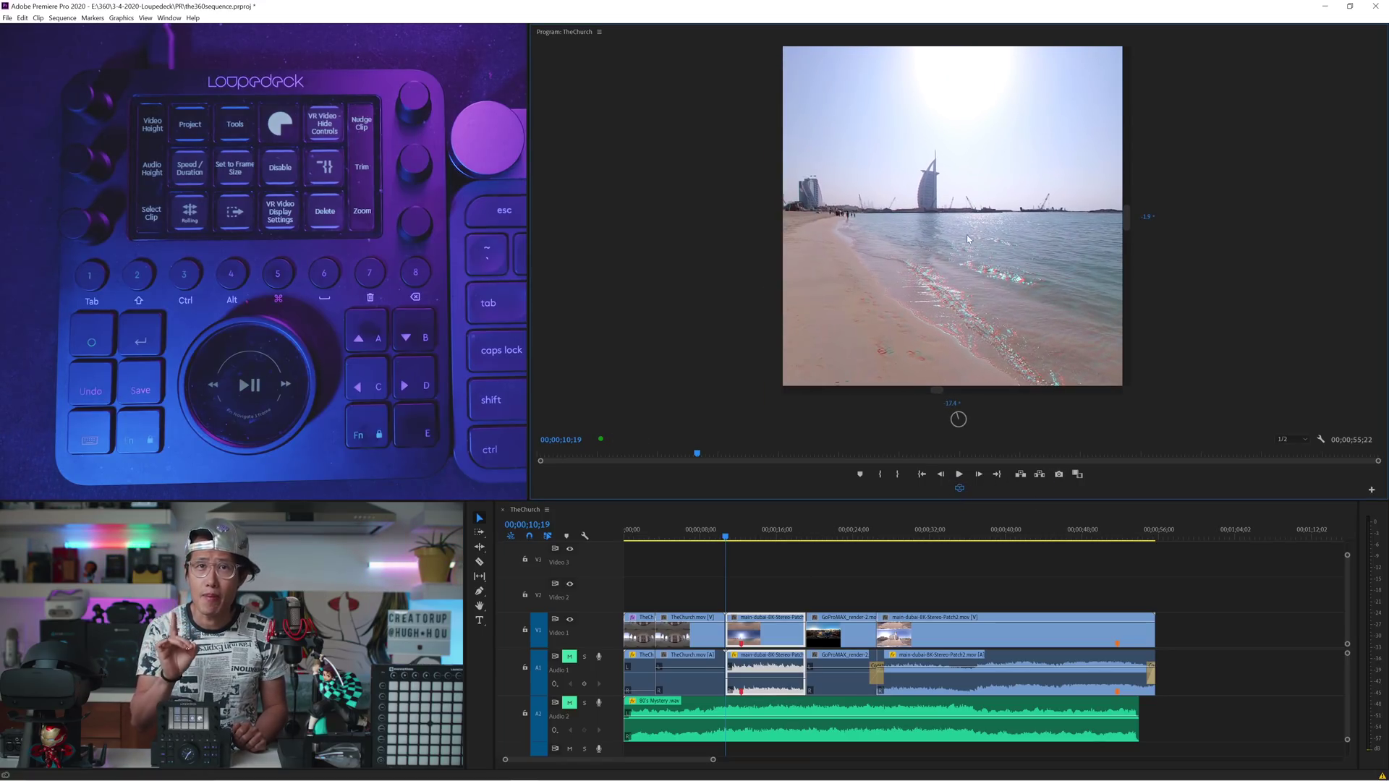
pyautogui.click(959, 489)
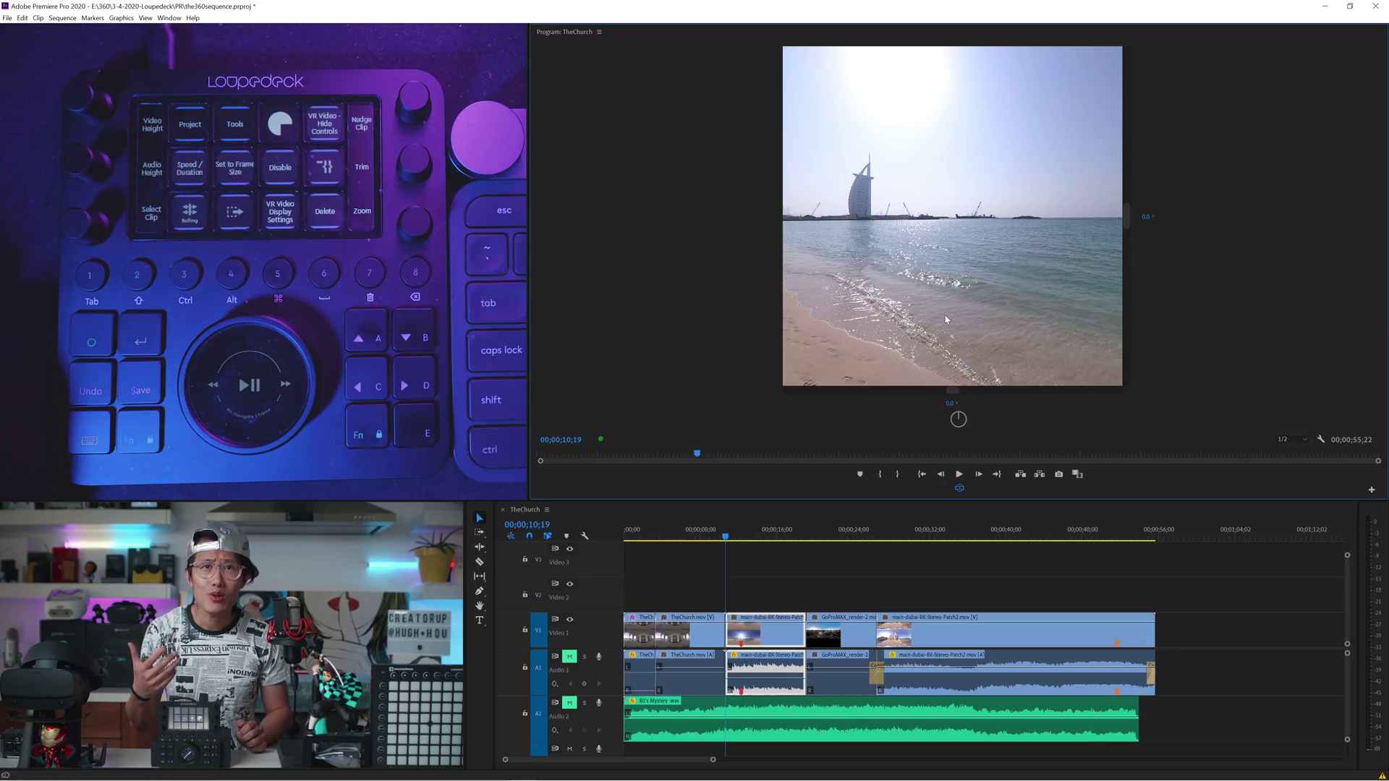
pyautogui.moveTo(916, 313); pyautogui.dragTo(971, 322)
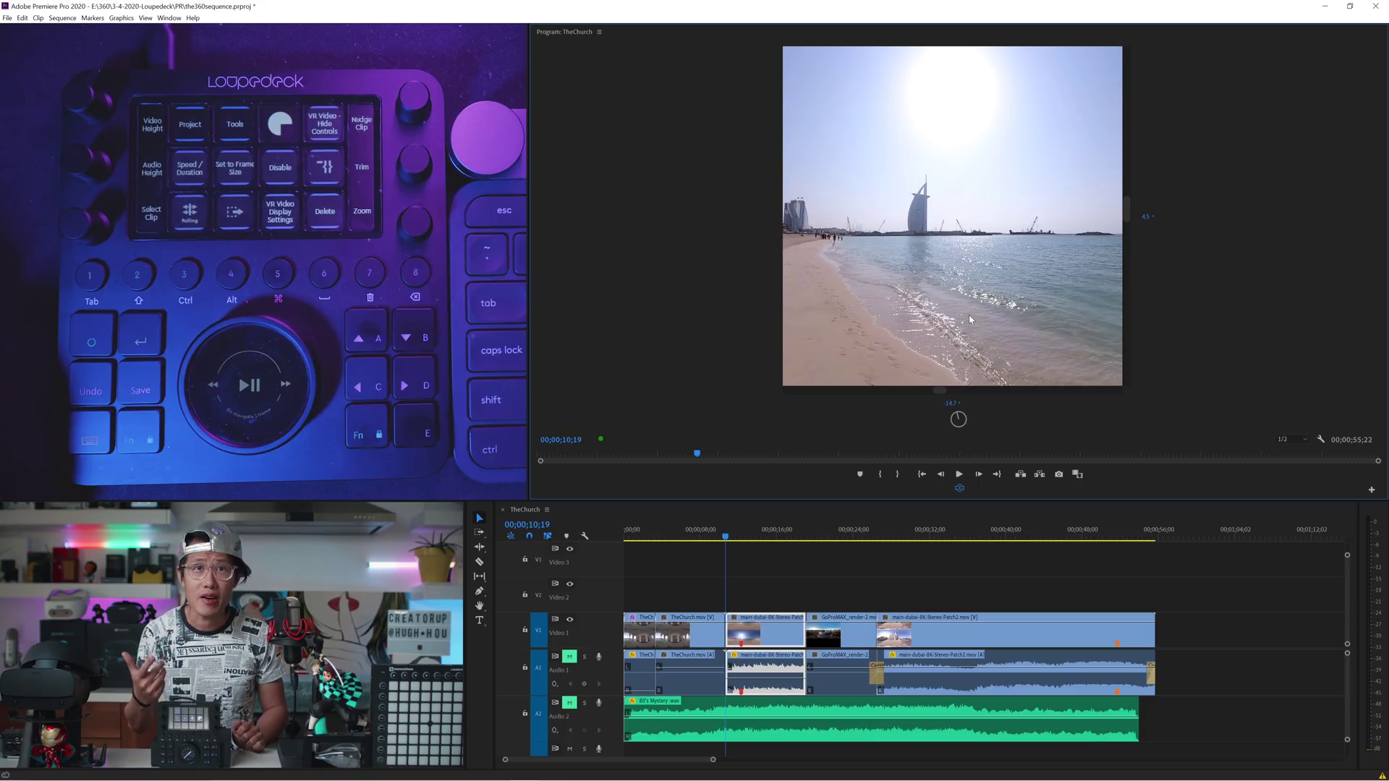
# Set the VR video's stereoscopic view to Anaglyph and turn the 360 view to inspect the beach
pyautogui.rightClick(891, 275)
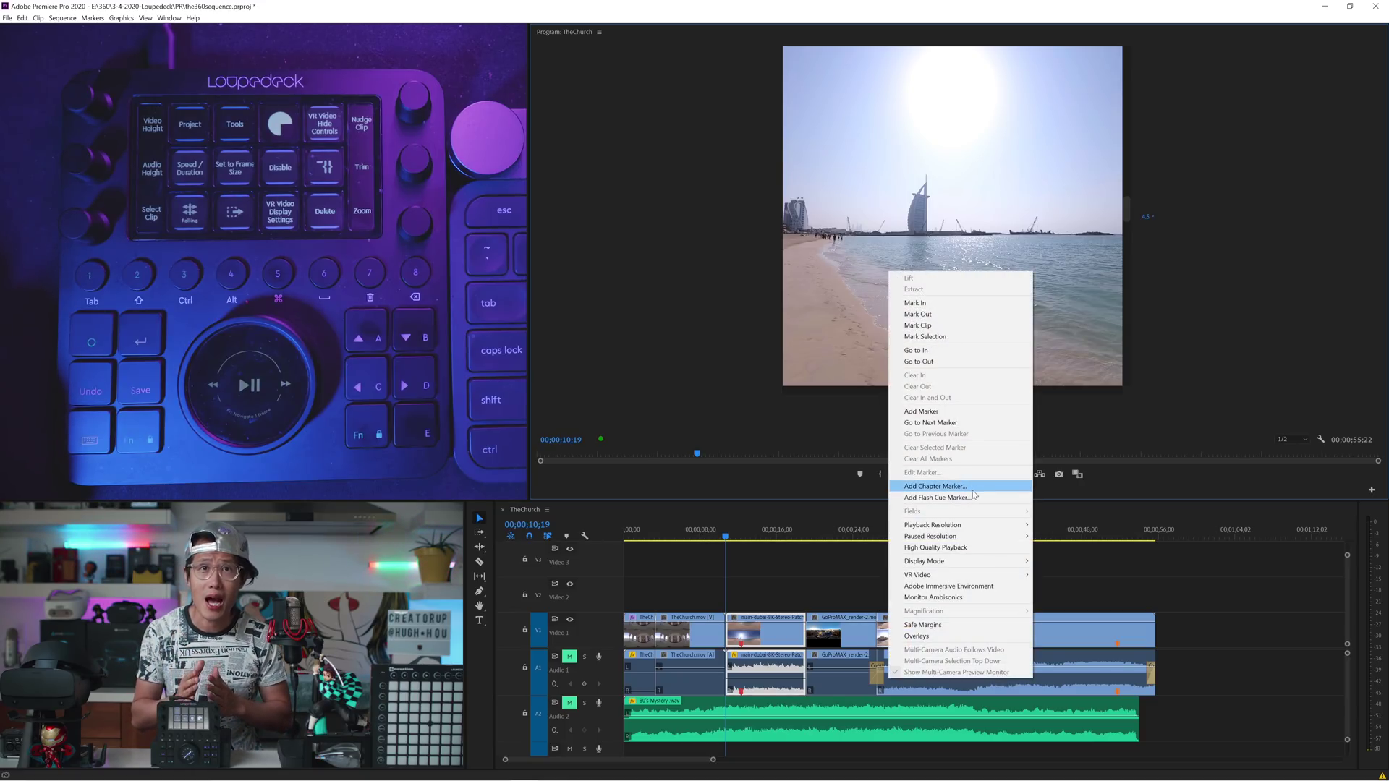
pyautogui.moveTo(951, 582)
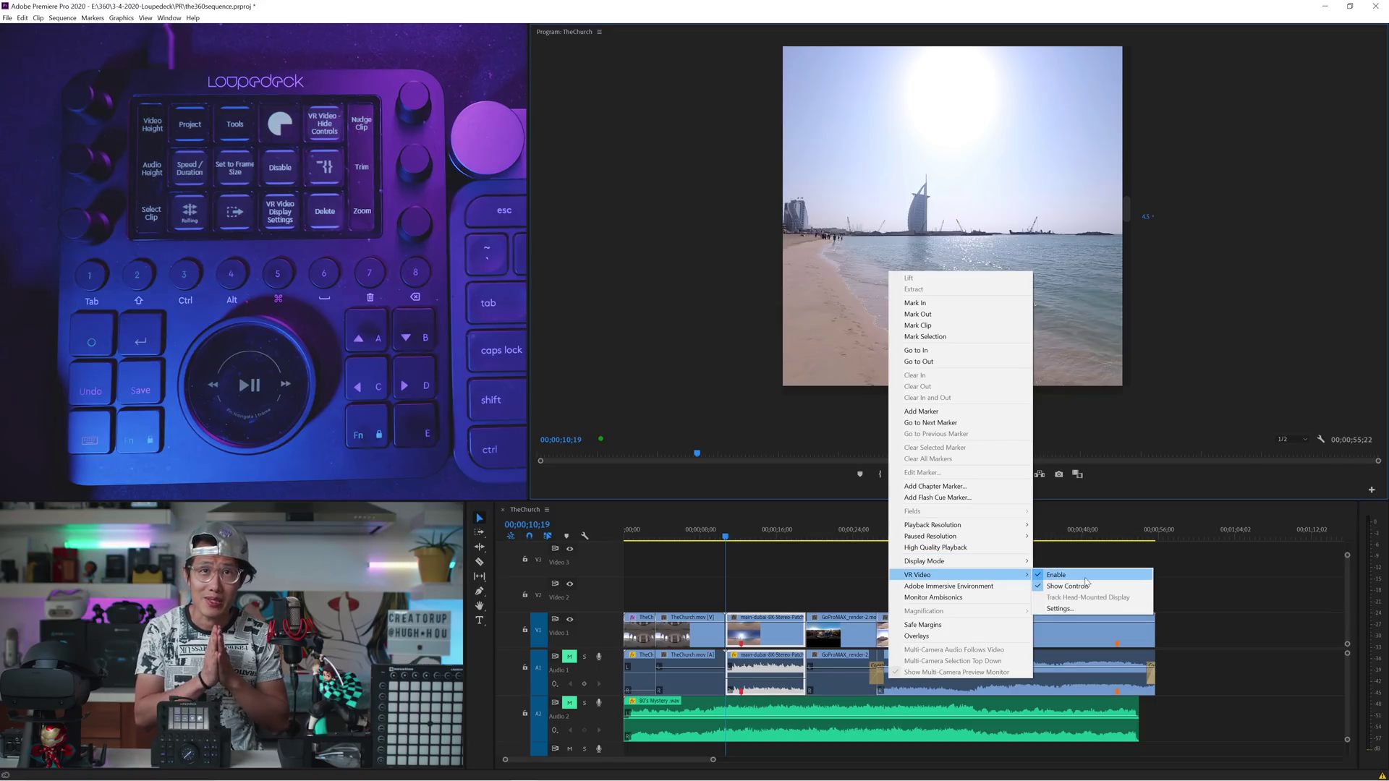
pyautogui.click(1058, 609)
pyautogui.moveTo(692, 351); pyautogui.dragTo(807, 320)
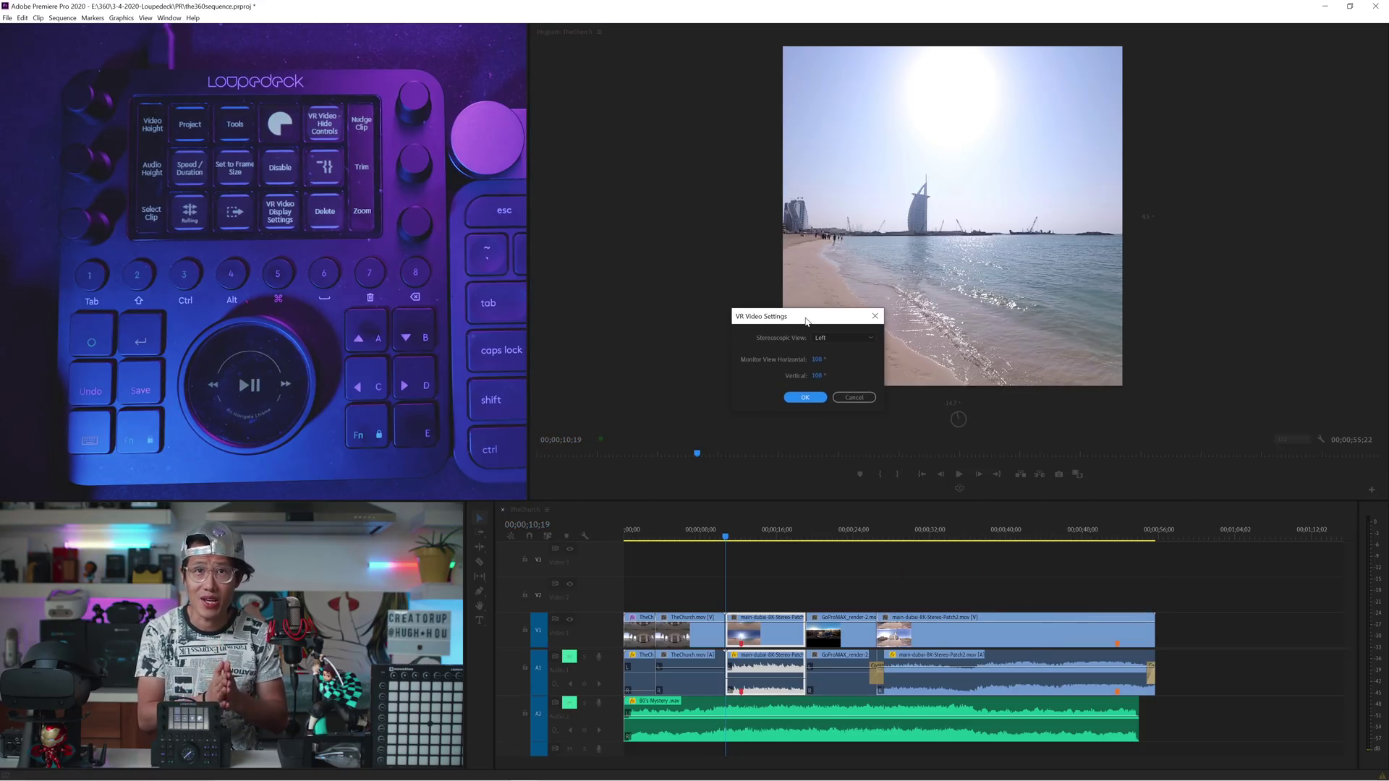
pyautogui.click(871, 339)
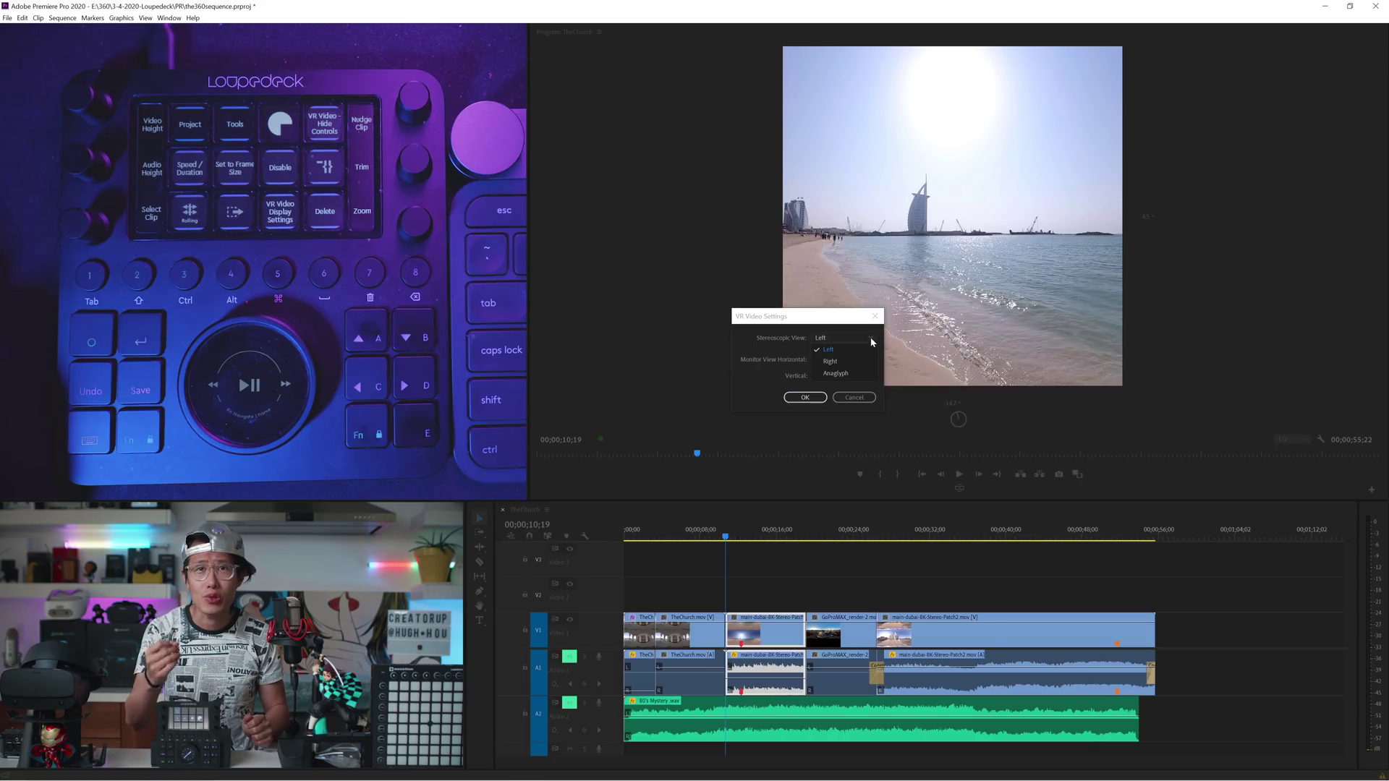
pyautogui.click(835, 374)
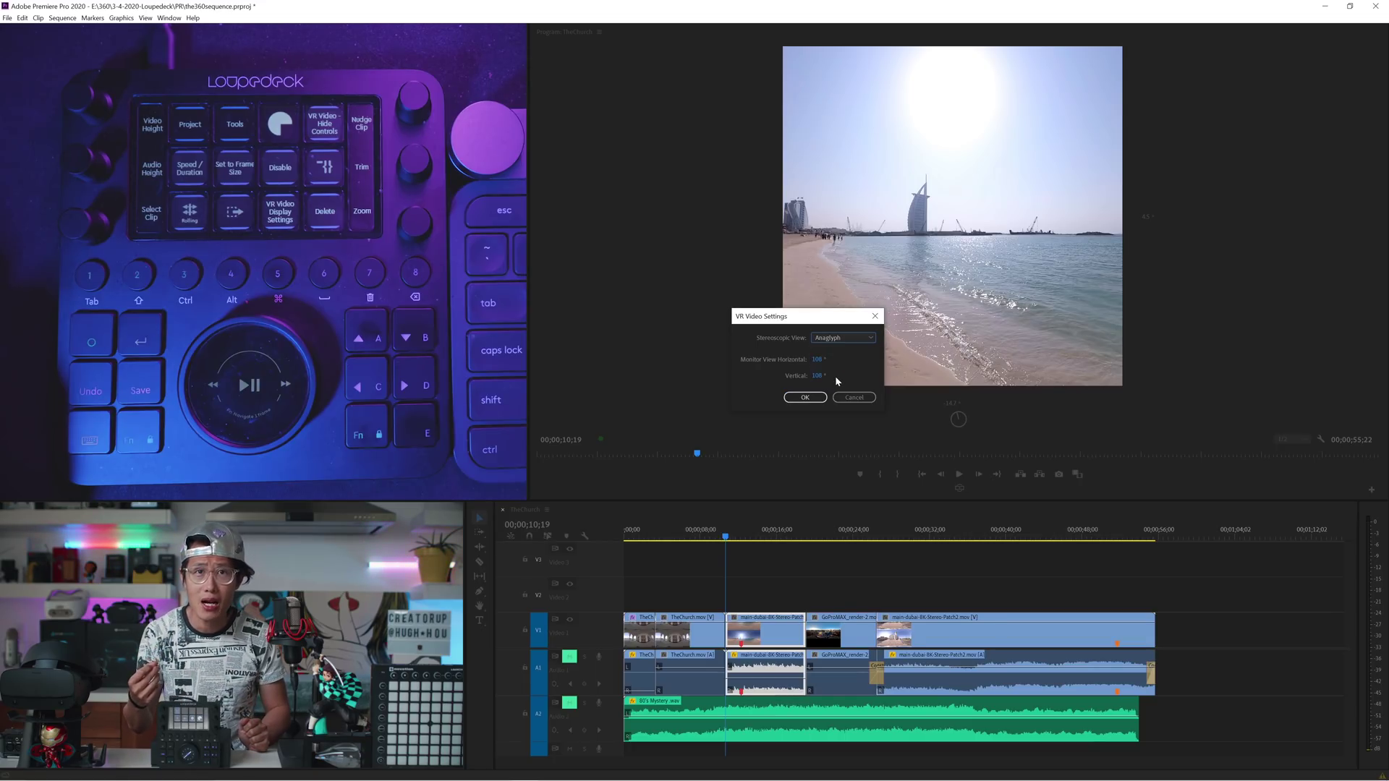
pyautogui.click(866, 339)
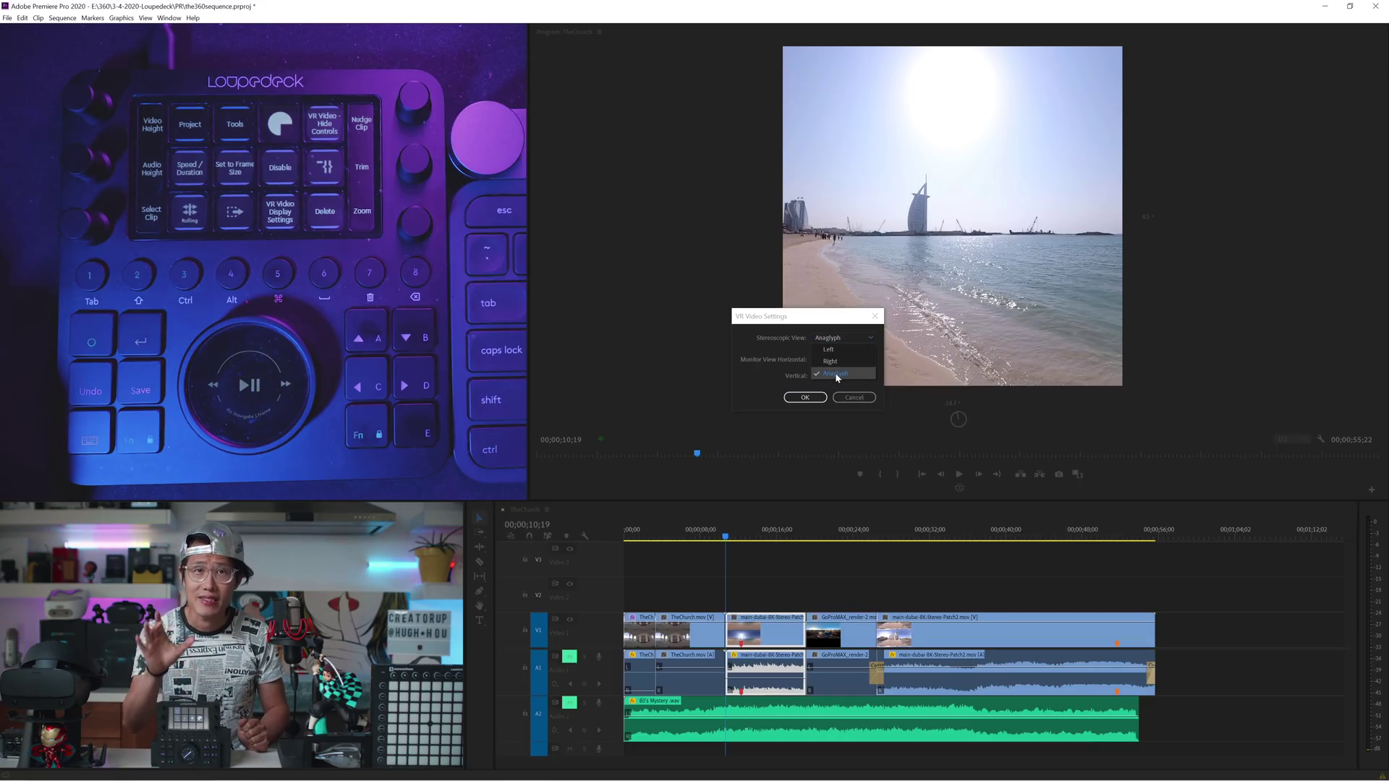
pyautogui.click(805, 398)
pyautogui.moveTo(809, 304); pyautogui.dragTo(988, 259)
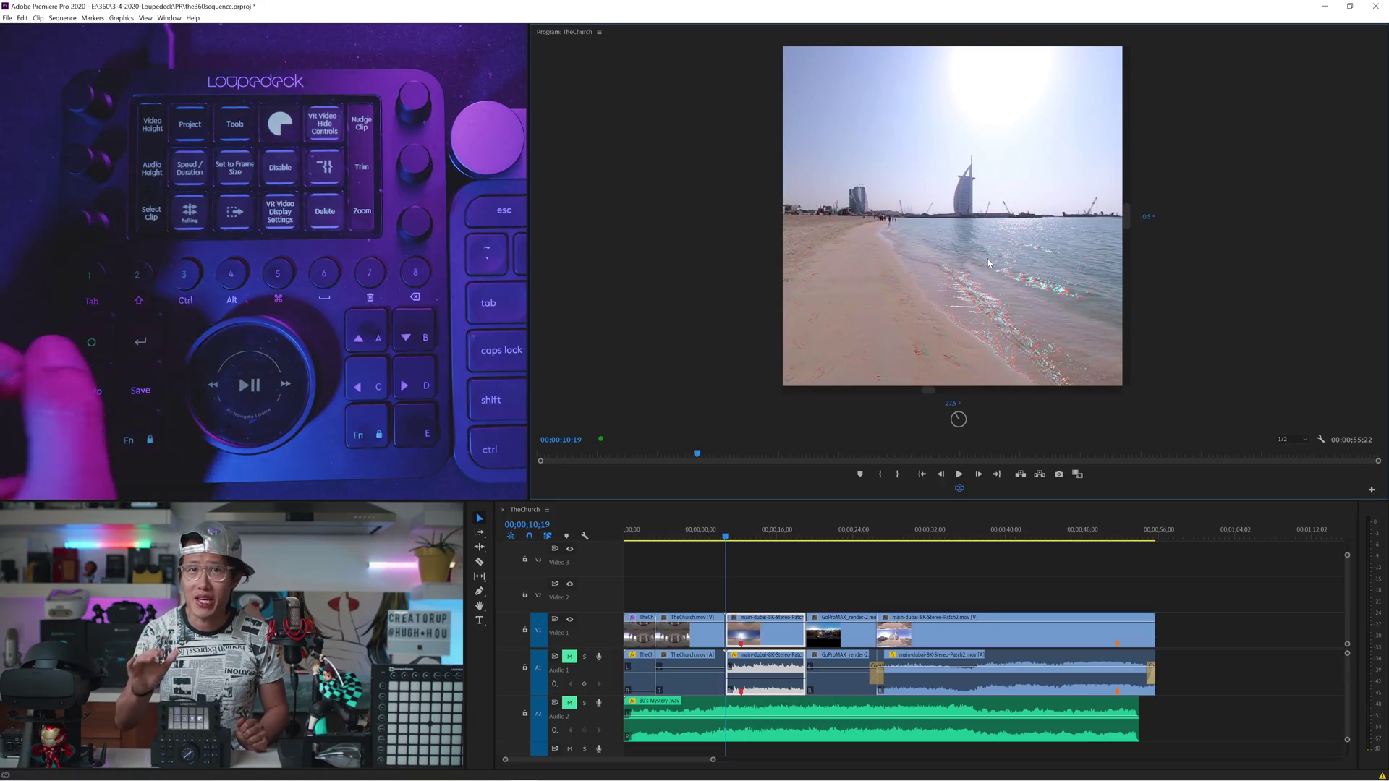
# Switch the stereoscopic view in the VR Video Settings to Left
pyautogui.hotkey('ctrl', 'shift', 'v')
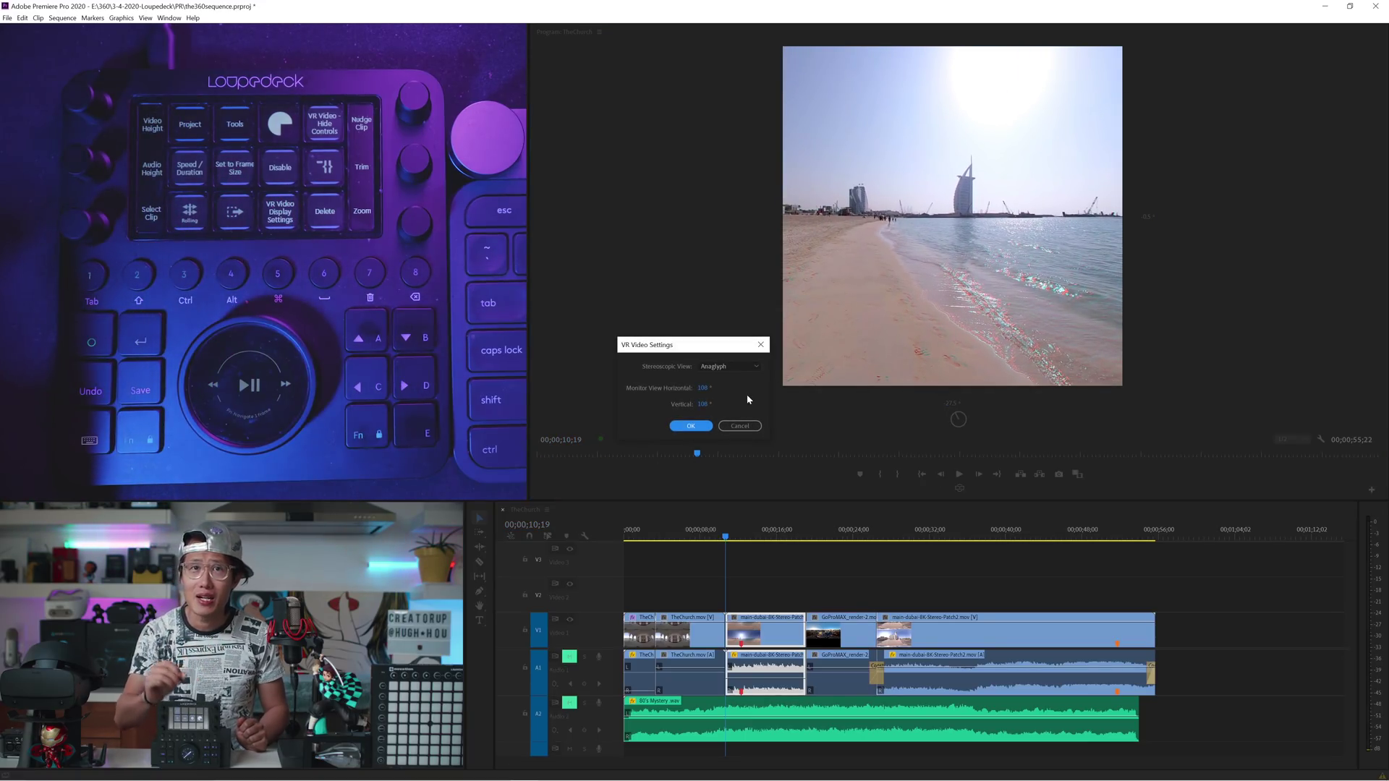
pyautogui.click(756, 367)
pyautogui.click(739, 380)
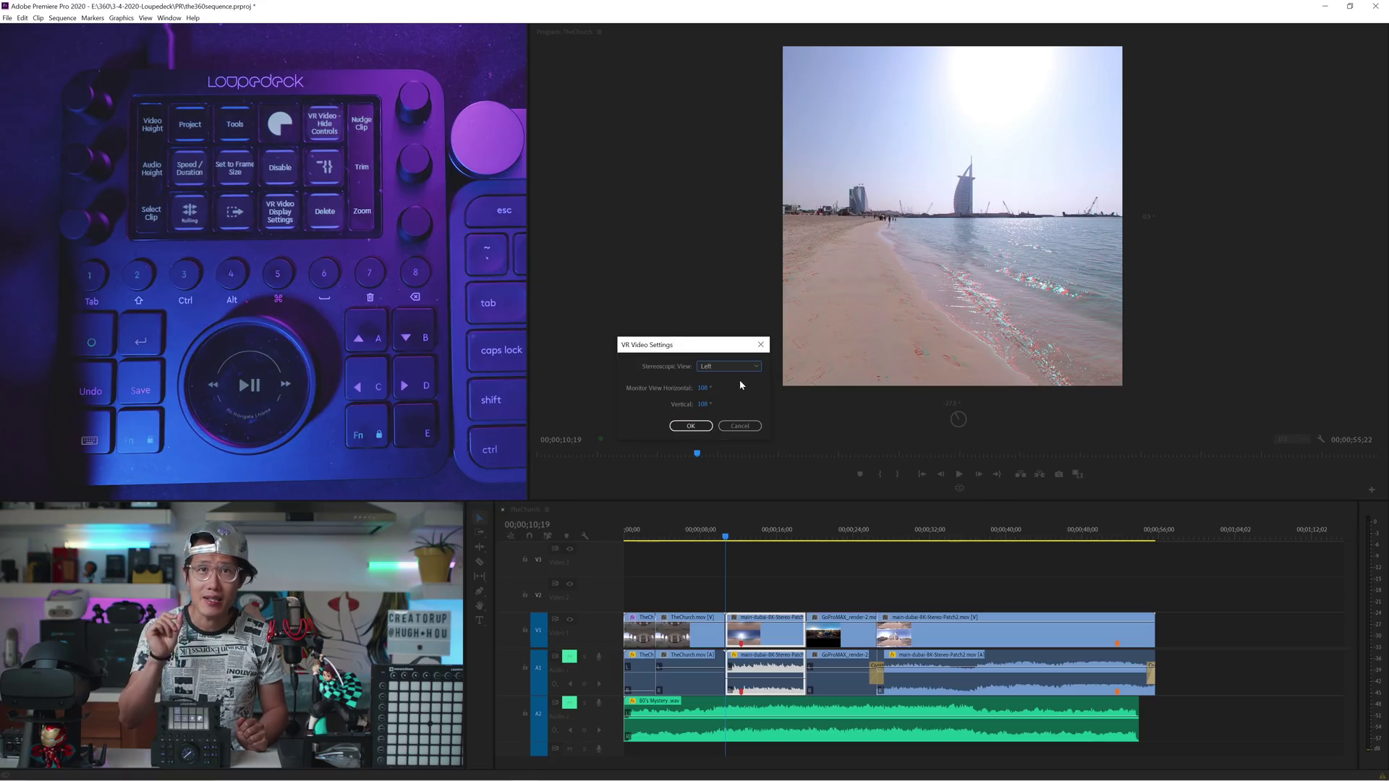
pyautogui.press('Return')
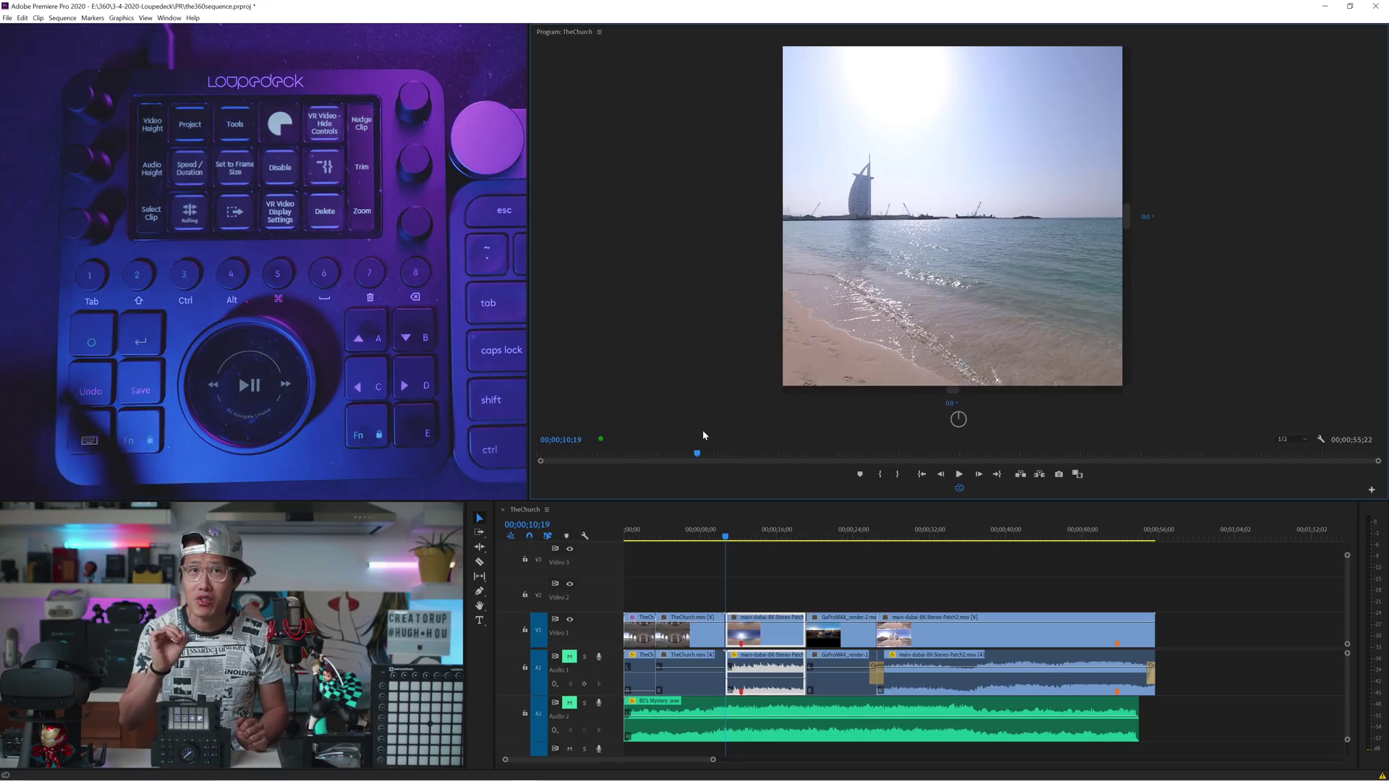
# Change the stereoscopic view of the beach shot back to Anaglyph
pyautogui.hotkey('ctrl', 'shift', 'v')
pyautogui.click(725, 366)
pyautogui.click(718, 403)
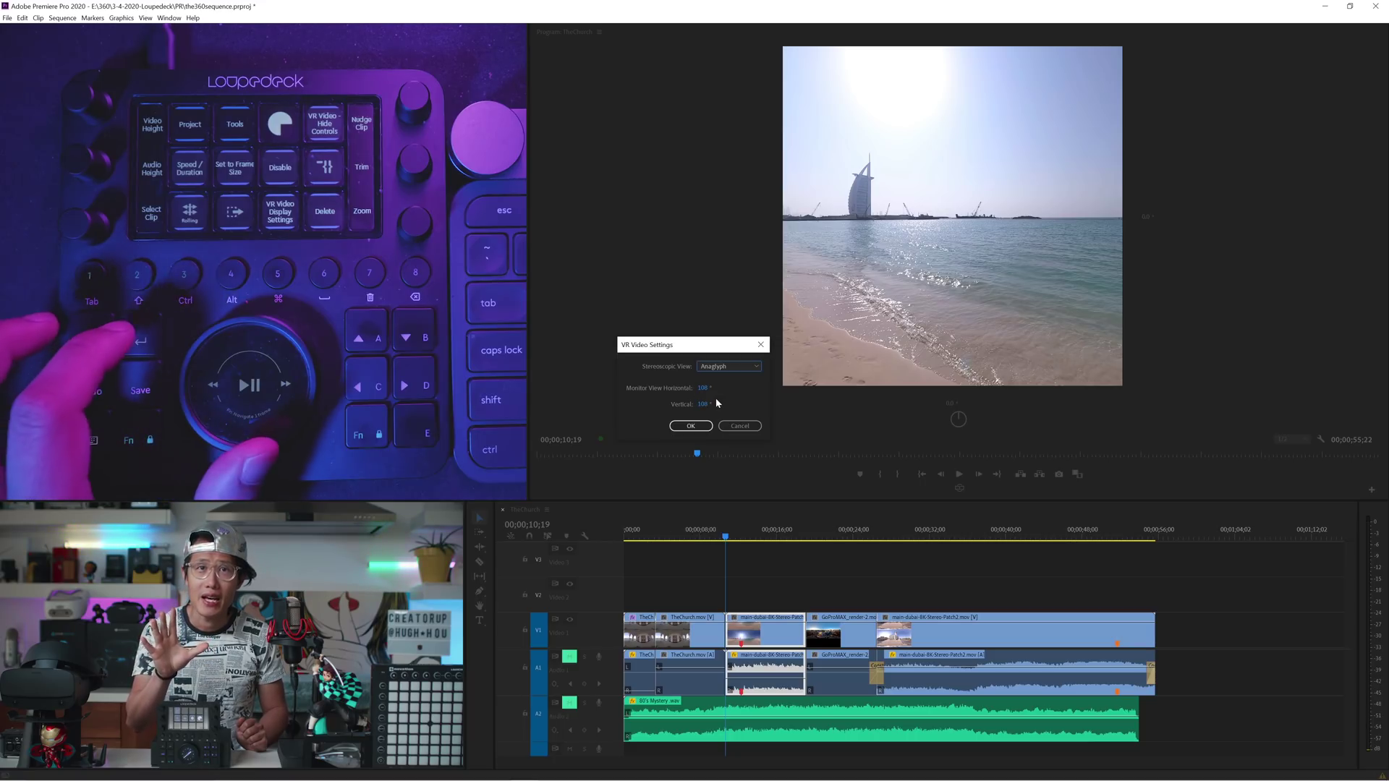
pyautogui.press('Return')
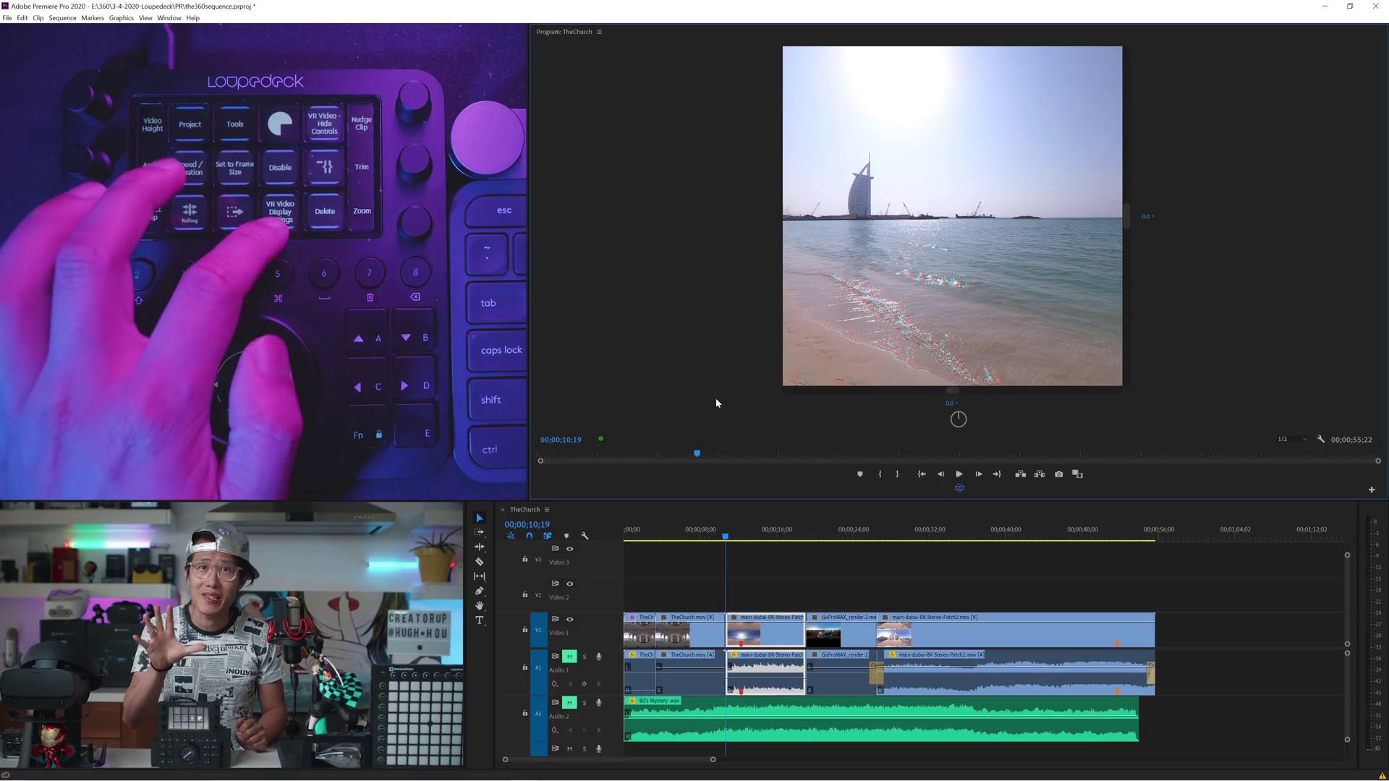
# Return the VR video's stereoscopic view to Left
pyautogui.hotkey('ctrl', 'shift', 'v')
pyautogui.click(715, 368)
pyautogui.click(714, 380)
pyautogui.press('Return')
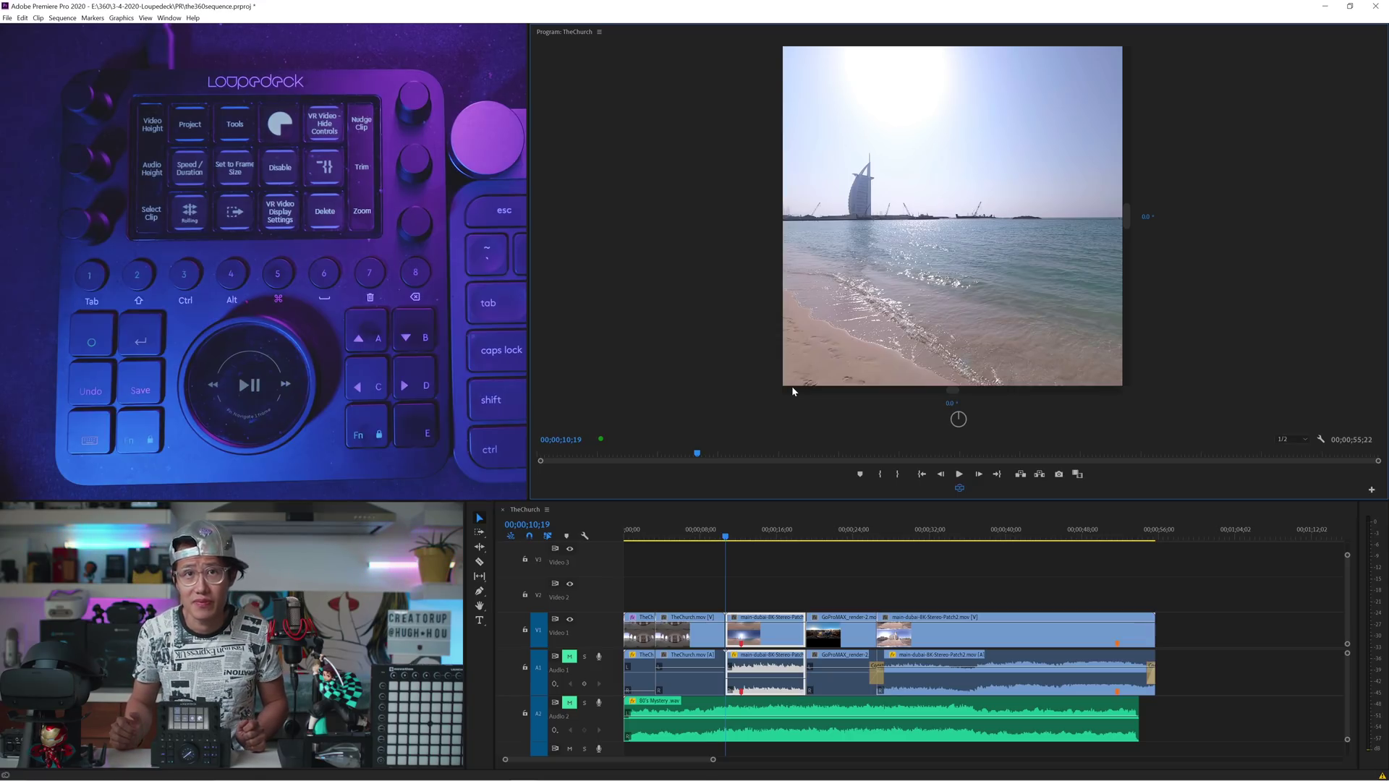
# Play the sequence to the building shot at 00;00;11;28 and hide the VR video controls in the program monitor
pyautogui.press('space')
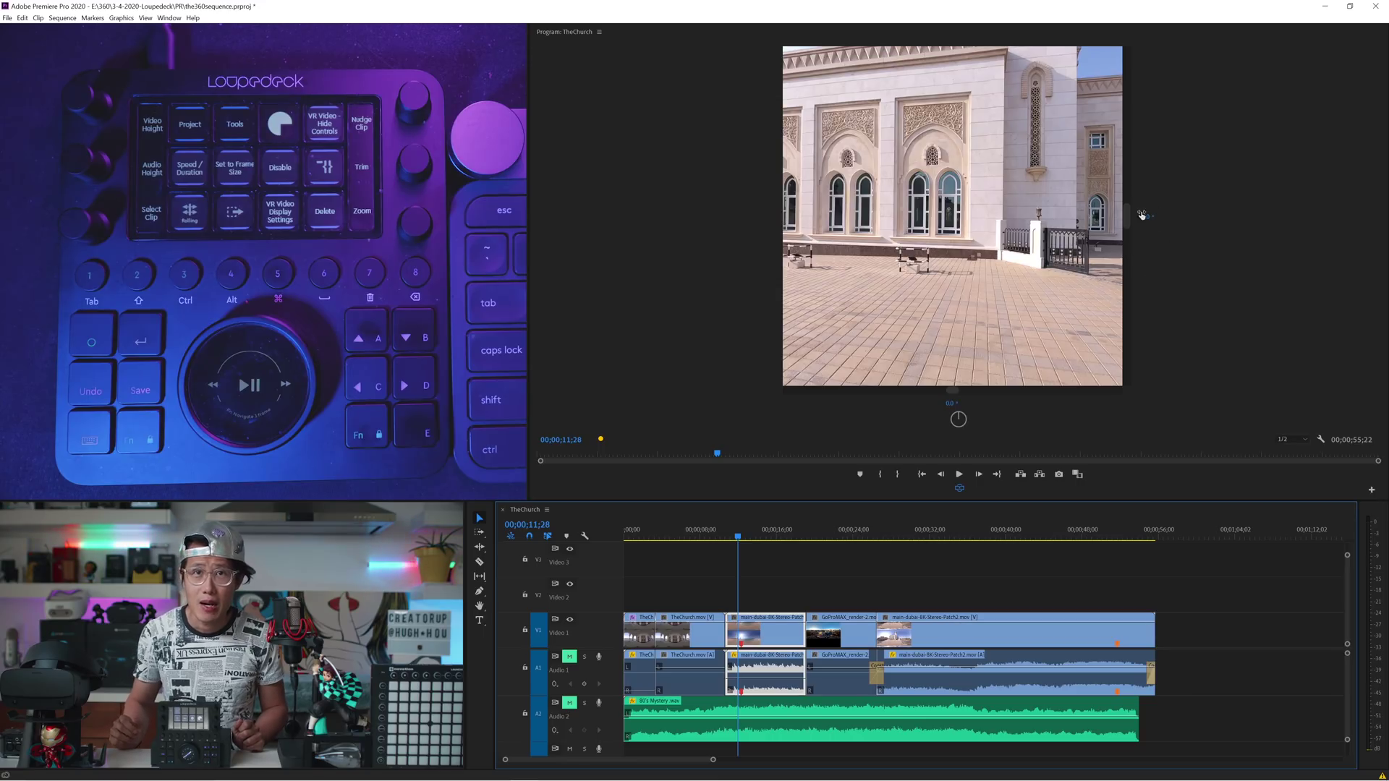
pyautogui.moveTo(894, 237); pyautogui.dragTo(923, 239)
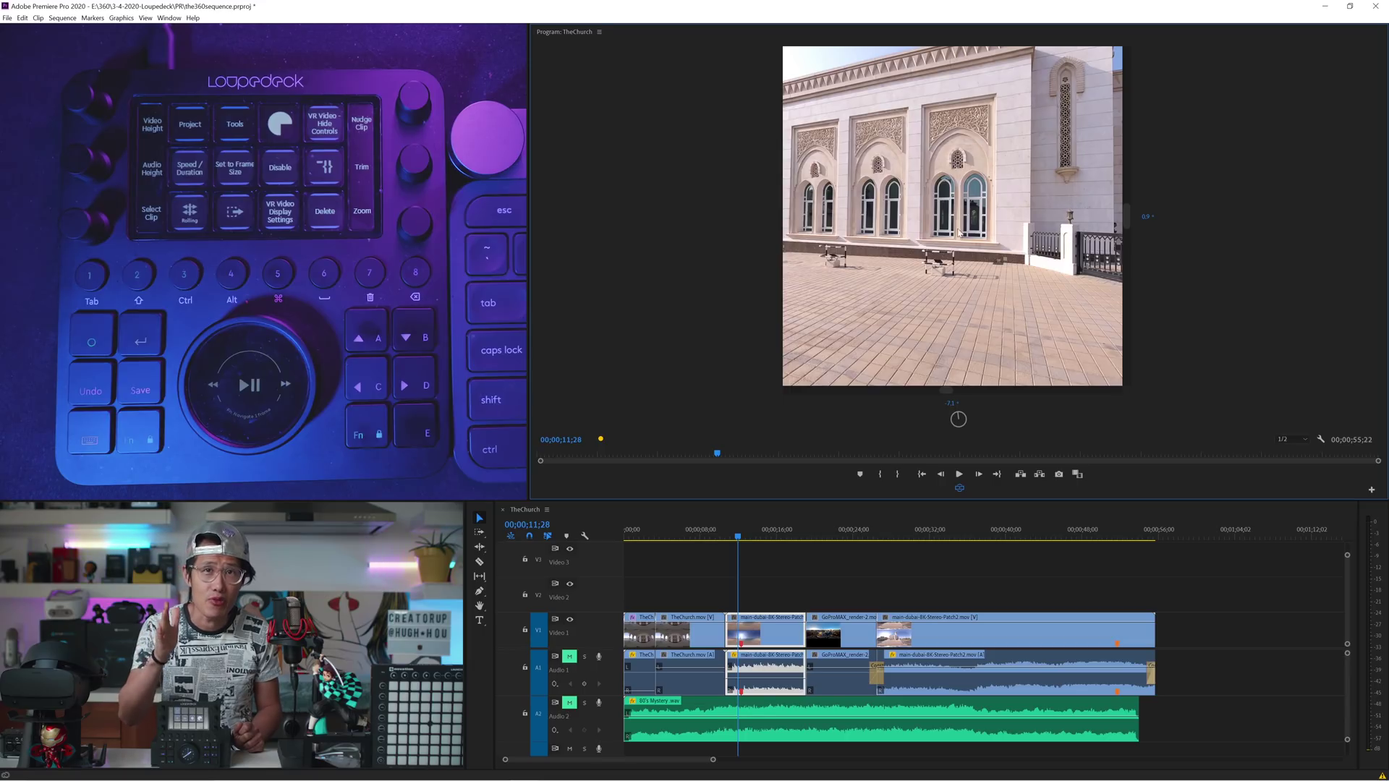
pyautogui.rightClick(894, 277)
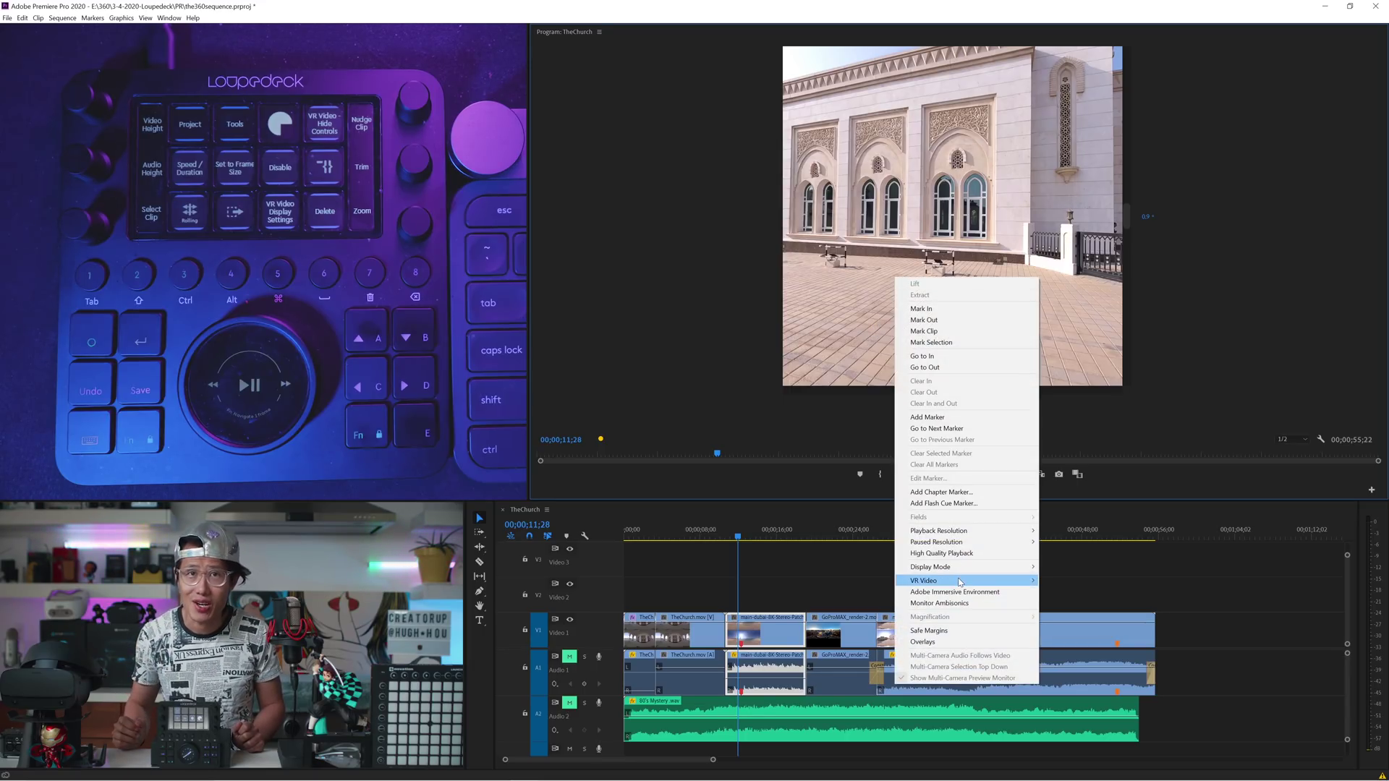
pyautogui.moveTo(960, 585)
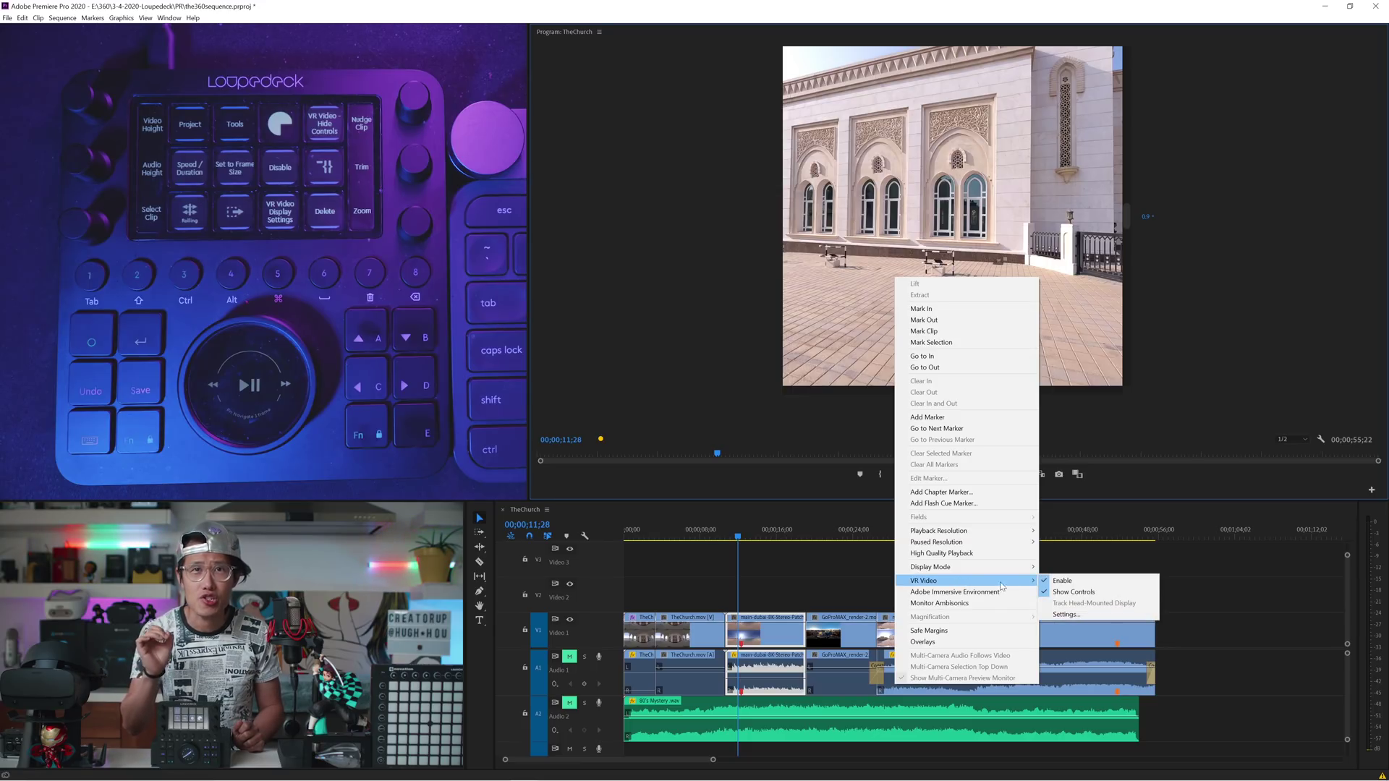
pyautogui.click(1062, 591)
pyautogui.moveTo(971, 241); pyautogui.dragTo(934, 259)
# Open the program monitor's VR Video Settings and dismiss them
pyautogui.rightClick(934, 259)
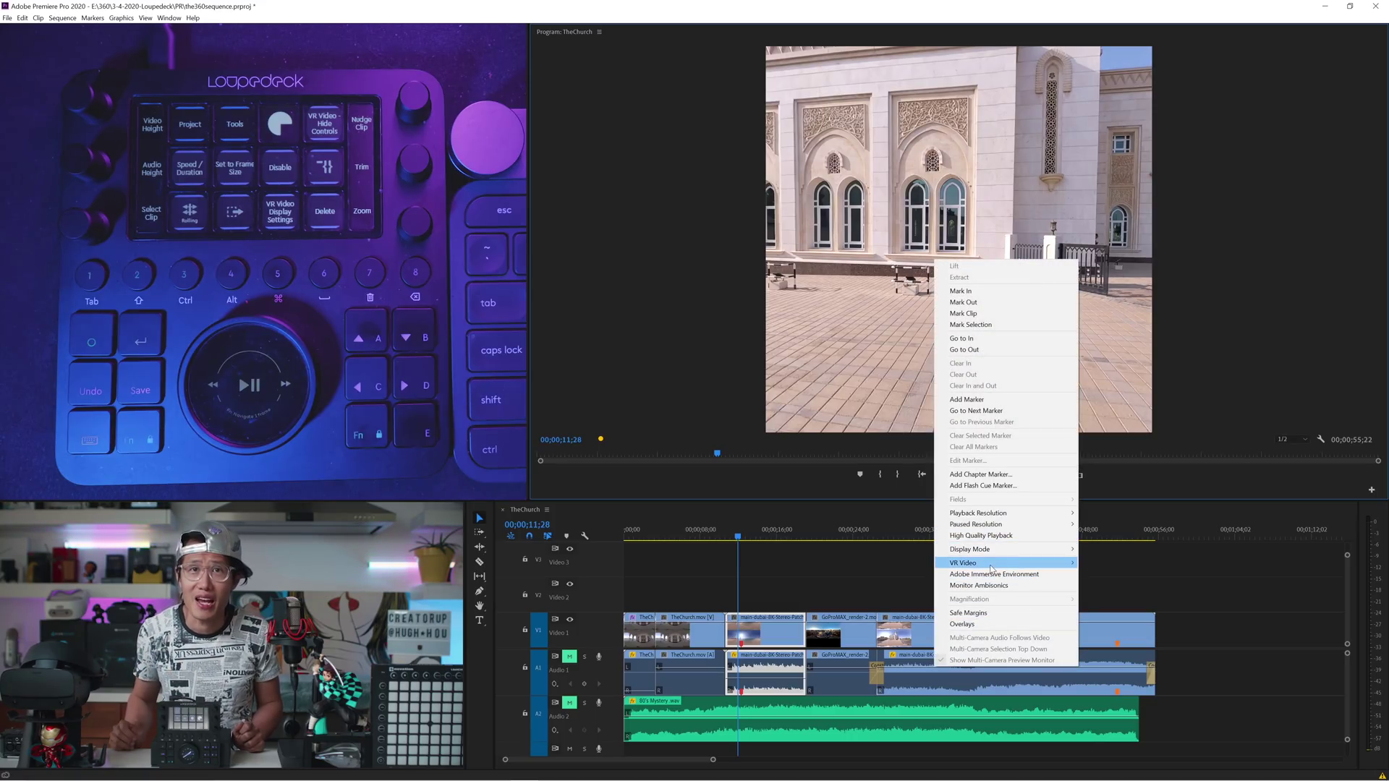
pyautogui.moveTo(991, 568)
pyautogui.click(1099, 598)
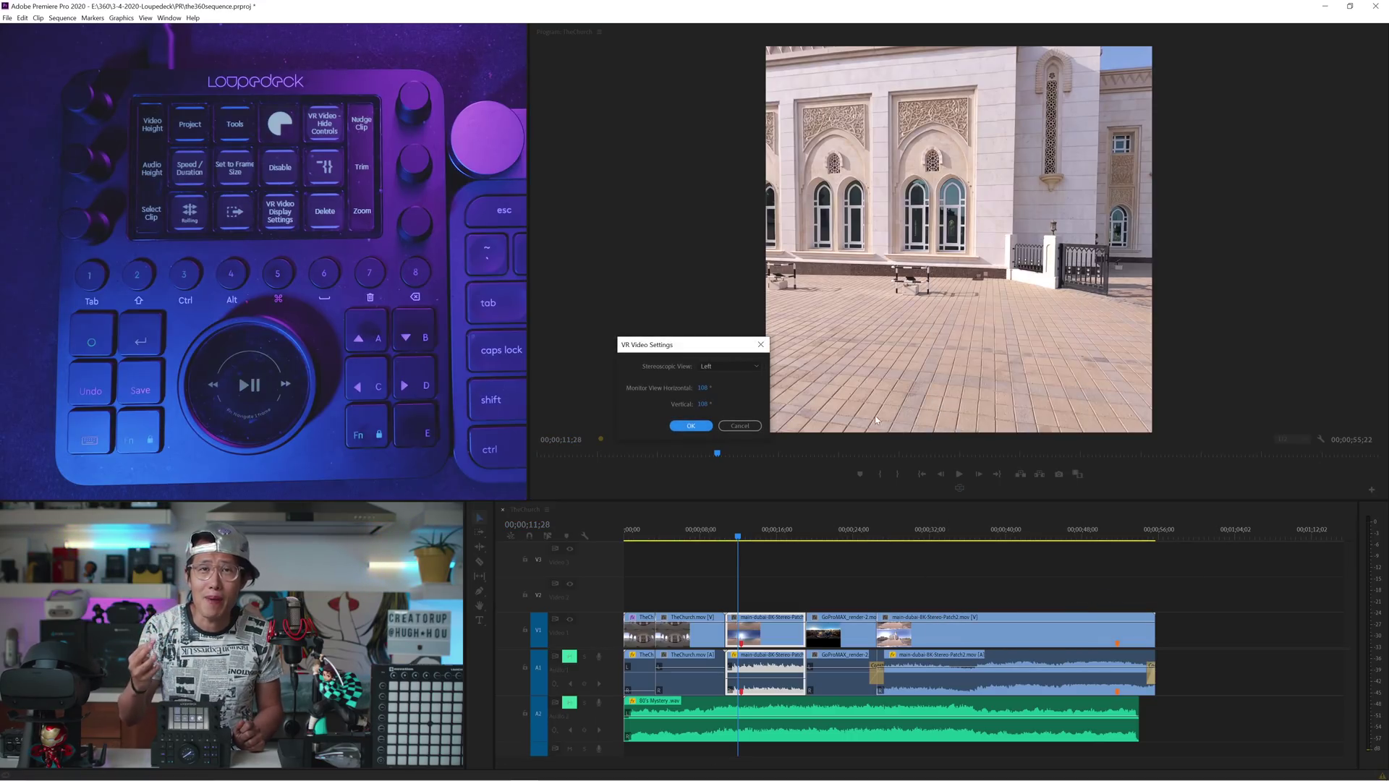
pyautogui.click(754, 425)
# Show and hide the VR video controls in the program monitor, ending with them hidden, and pan the building shot's VR view
pyautogui.rightClick(963, 293)
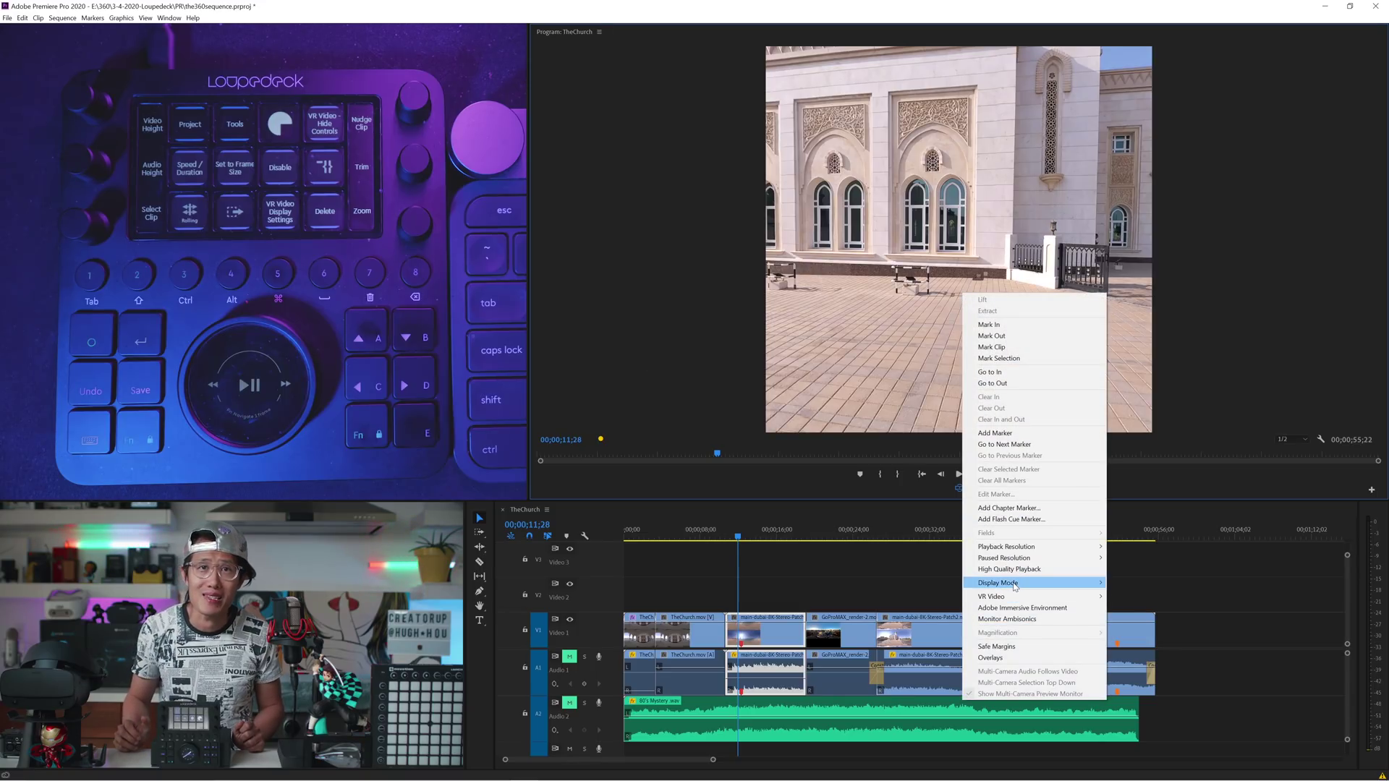
pyautogui.moveTo(1016, 601)
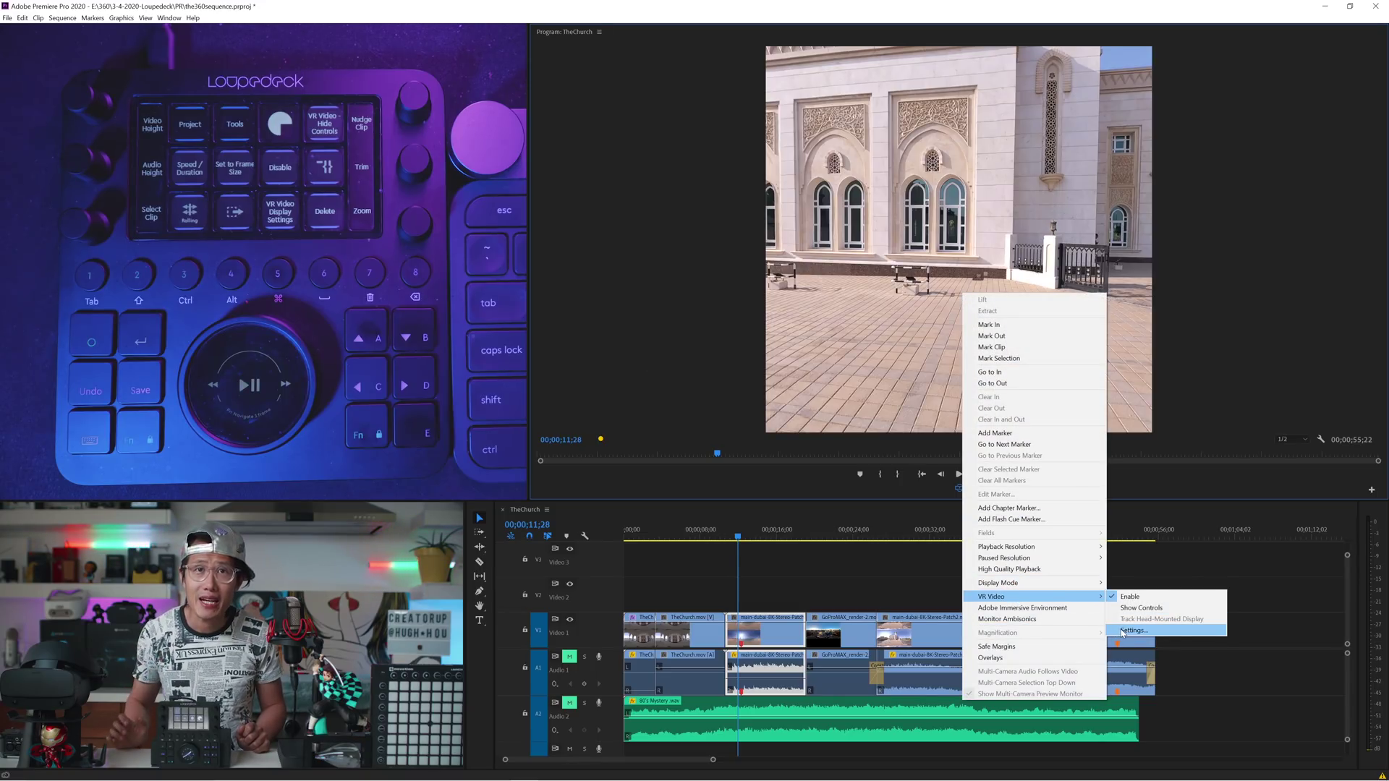
pyautogui.click(1141, 608)
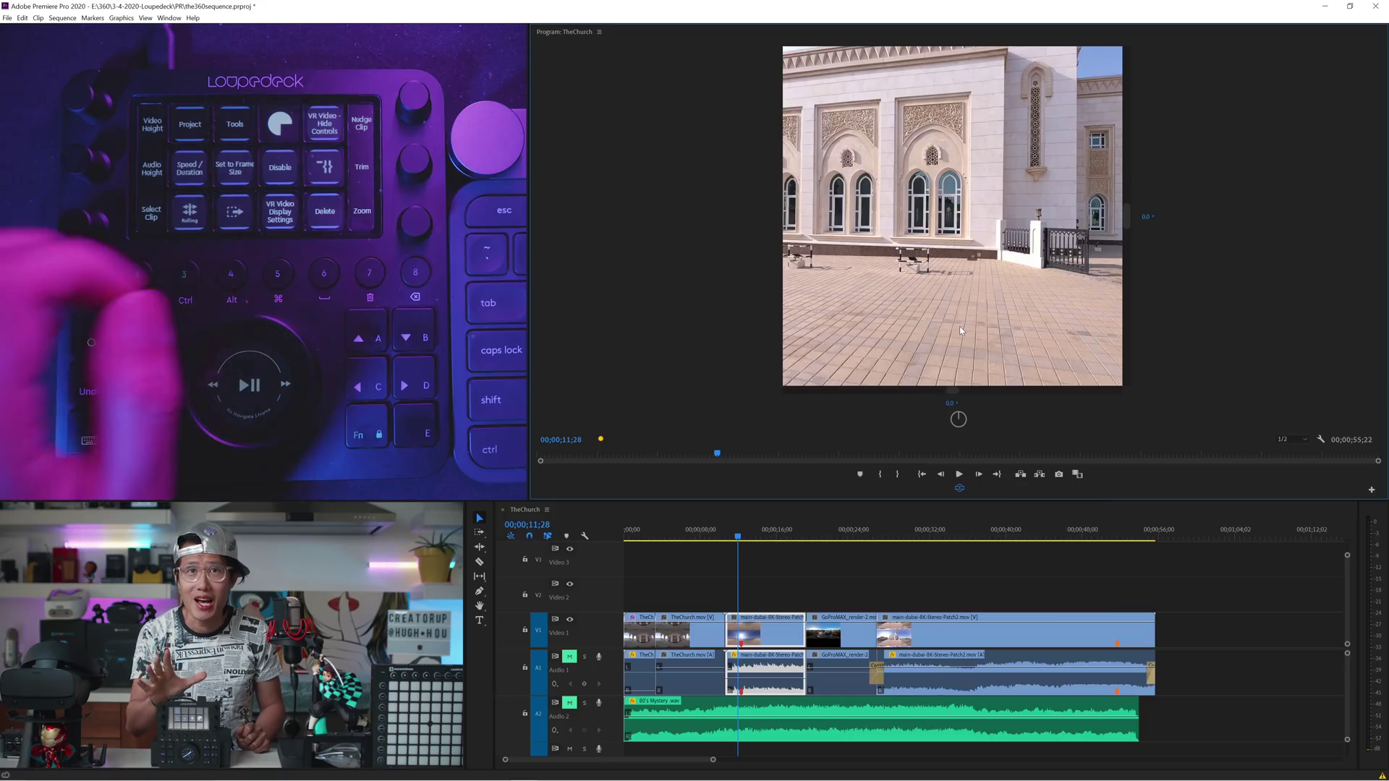
pyautogui.hotkey('ctrl', 'shift', 'v')
pyautogui.hotkey('ctrl', 'shift', 'v')
pyautogui.hotkey('ctrl', 'shift', 'v')
pyautogui.hotkey('ctrl', 'shift', 'v')
pyautogui.hotkey('ctrl', 'shift', 'v')
pyautogui.hotkey('ctrl', 'shift', 'v')
pyautogui.hotkey('ctrl', 'shift', 'v')
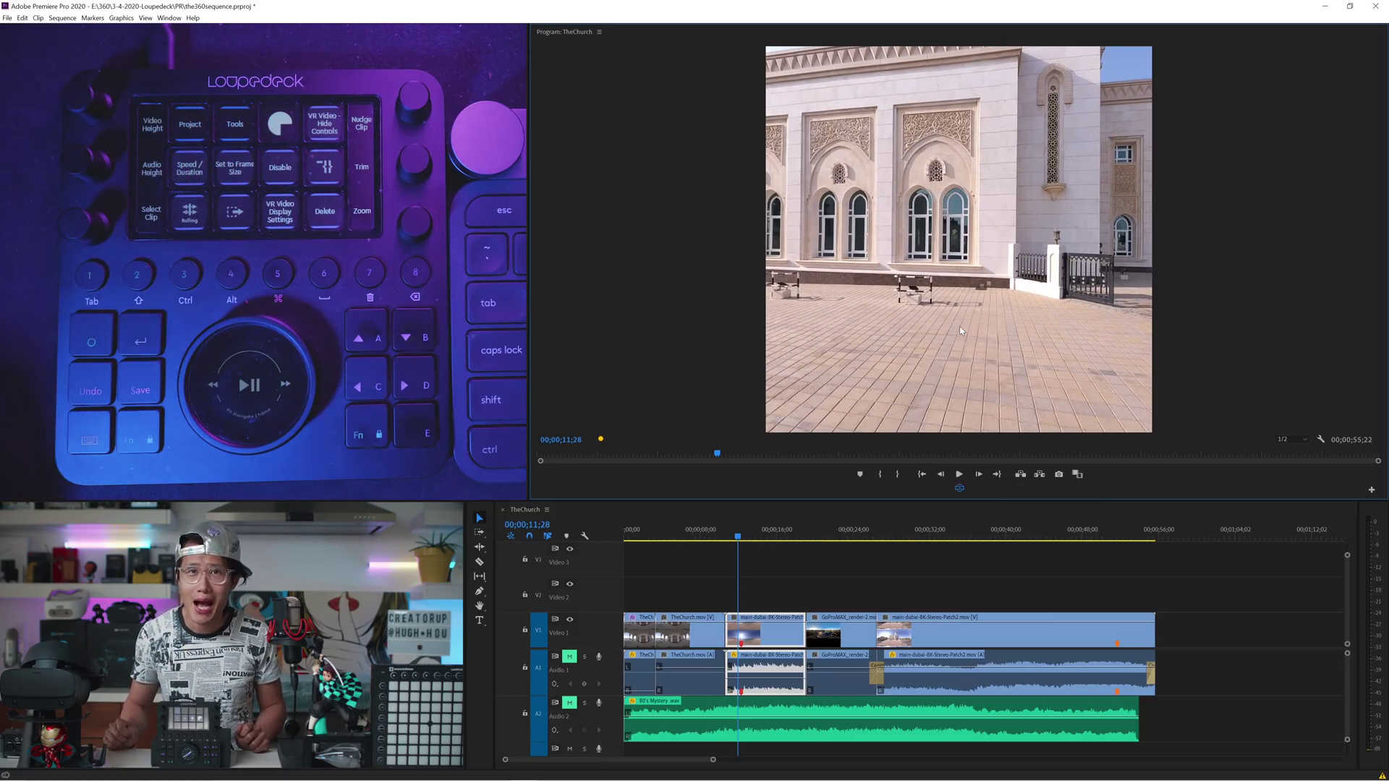
pyautogui.moveTo(959, 327); pyautogui.dragTo(1004, 290)
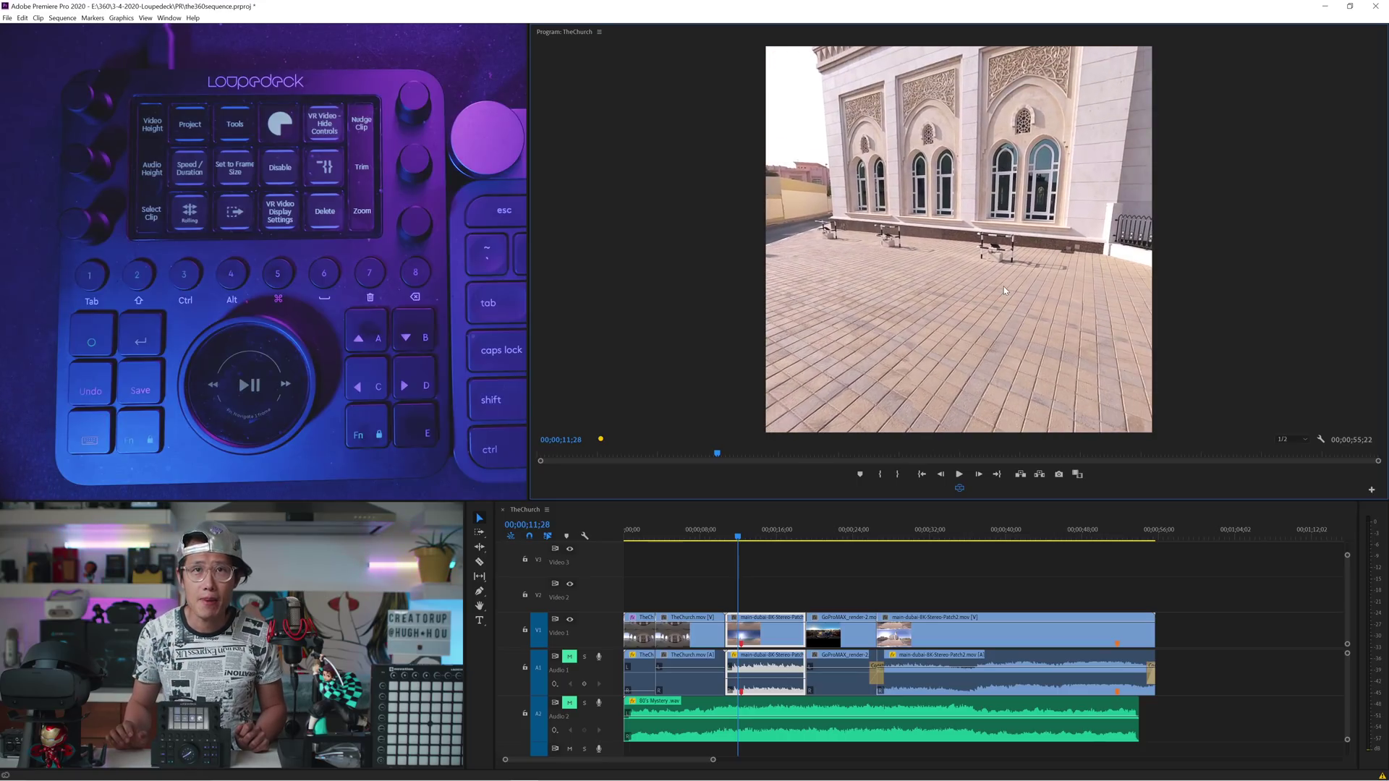
# Switch to Loupedeck Configuration, find the VR actions and assign Toggle VR Video Display to the Set to Frame Size button
pyautogui.press('super+e')
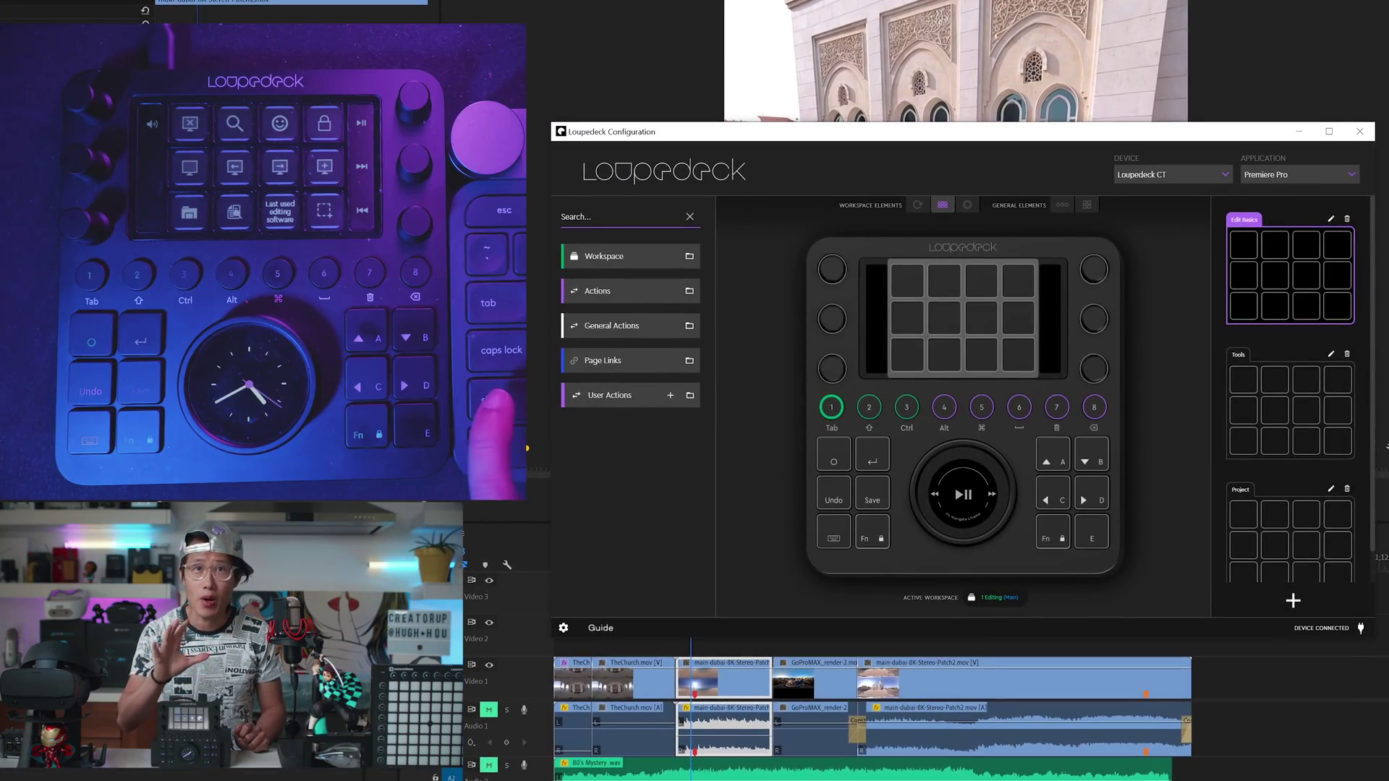
pyautogui.press('capslock')
pyautogui.write('VR')
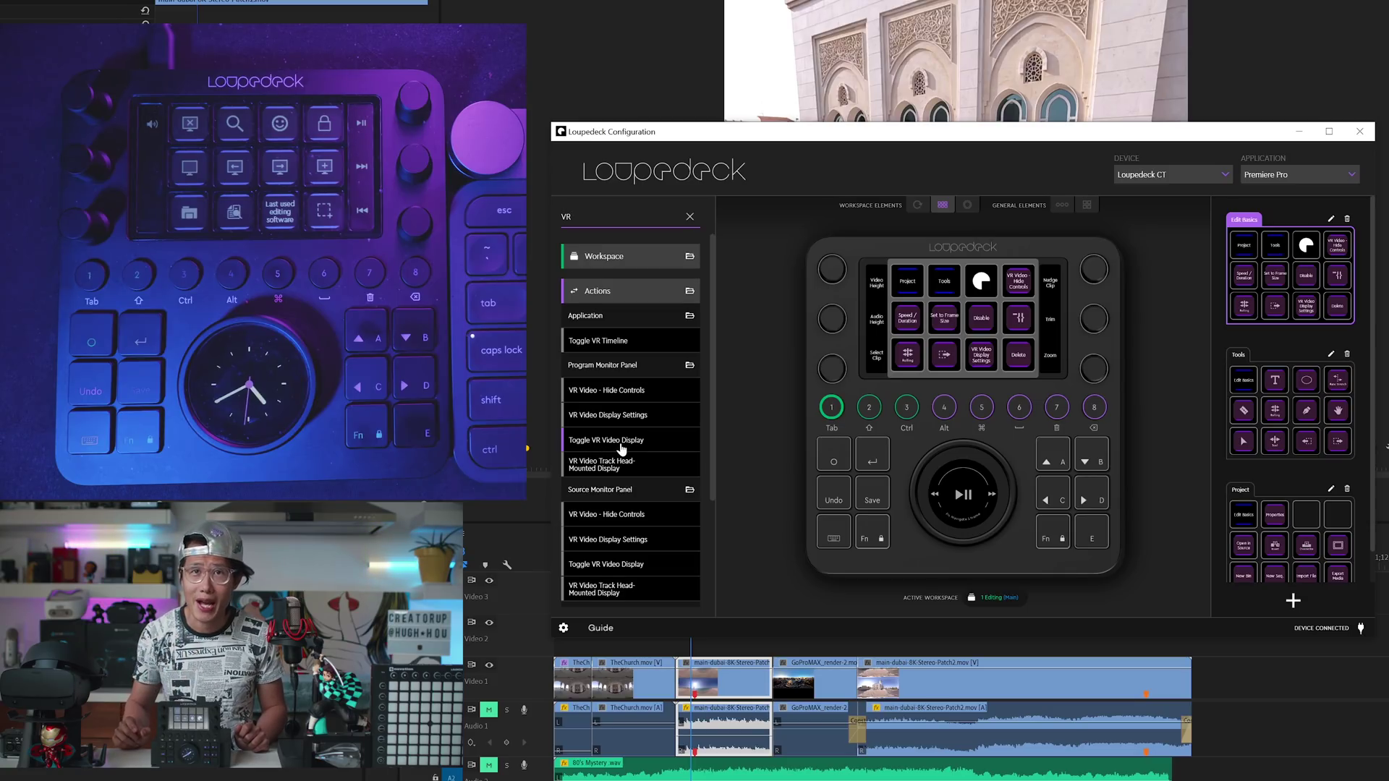
pyautogui.moveTo(647, 432); pyautogui.dragTo(945, 321)
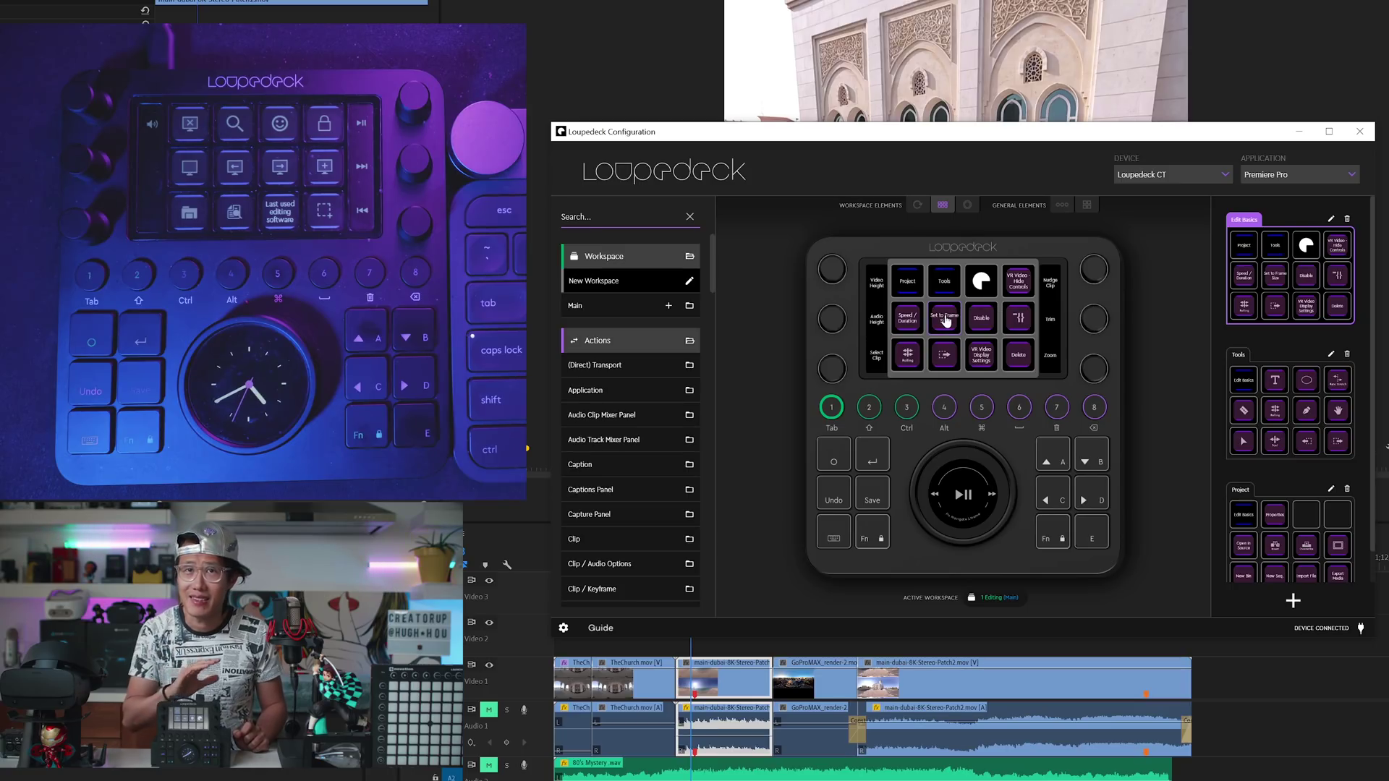
pyautogui.click(1362, 132)
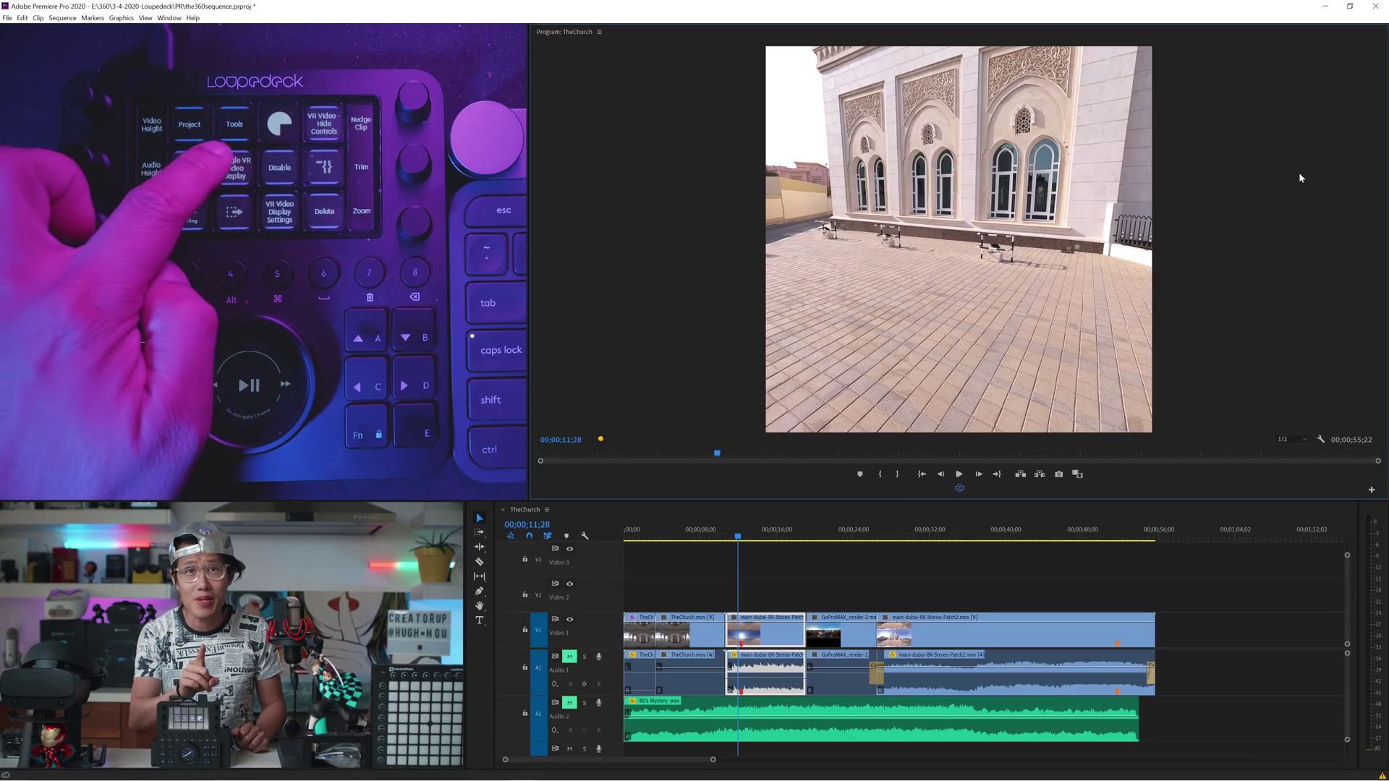
# Toggle the program monitor's VR video display off and on until the building shot returns to its default VR view
pyautogui.hotkey('ctrl', 'shift', 'v')
pyautogui.hotkey('ctrl', 'shift', 'v')
pyautogui.hotkey('ctrl', 'shift', 'v')
pyautogui.hotkey('ctrl', 'alt', 'shift', 'v')
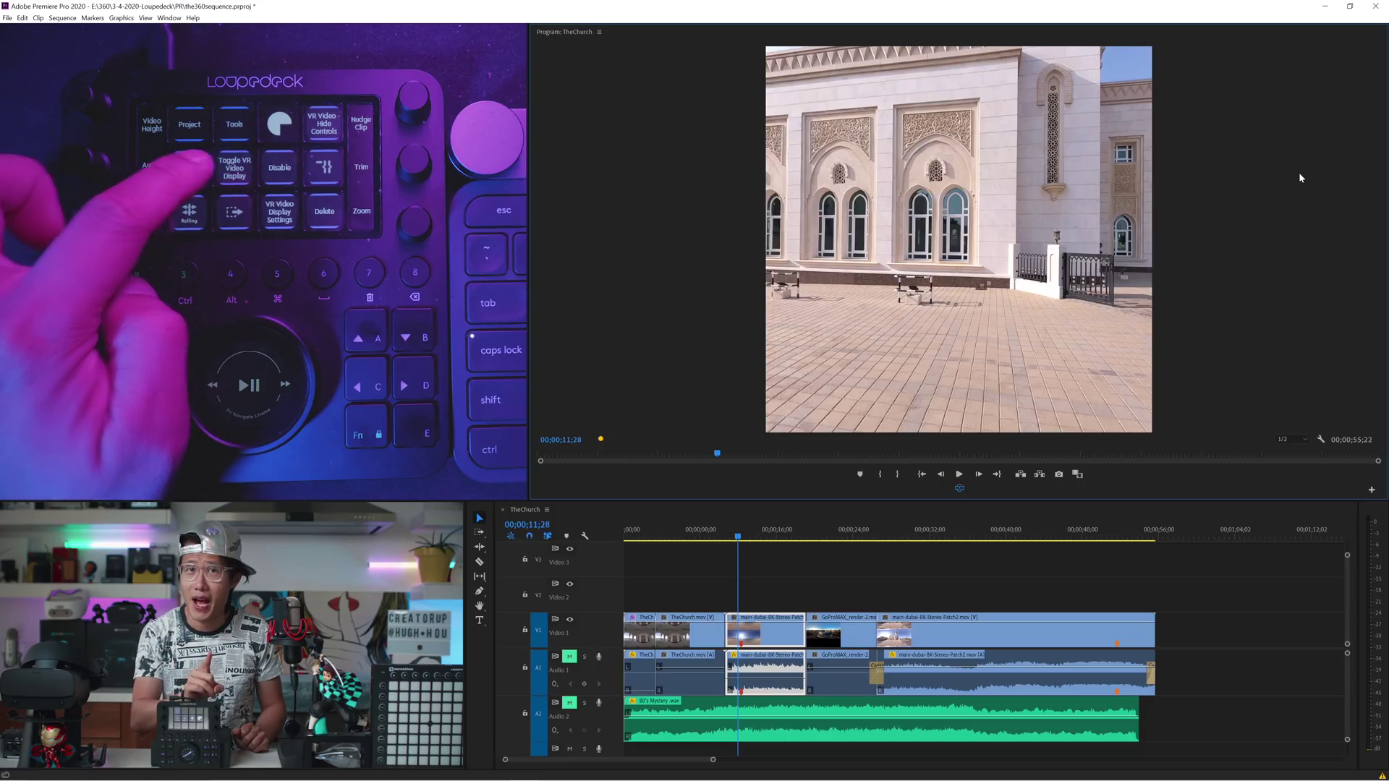
# Place the playhead at 00;00;13;12 and jog it frame by frame forward and back to 00;00;13;03
pyautogui.click(752, 539)
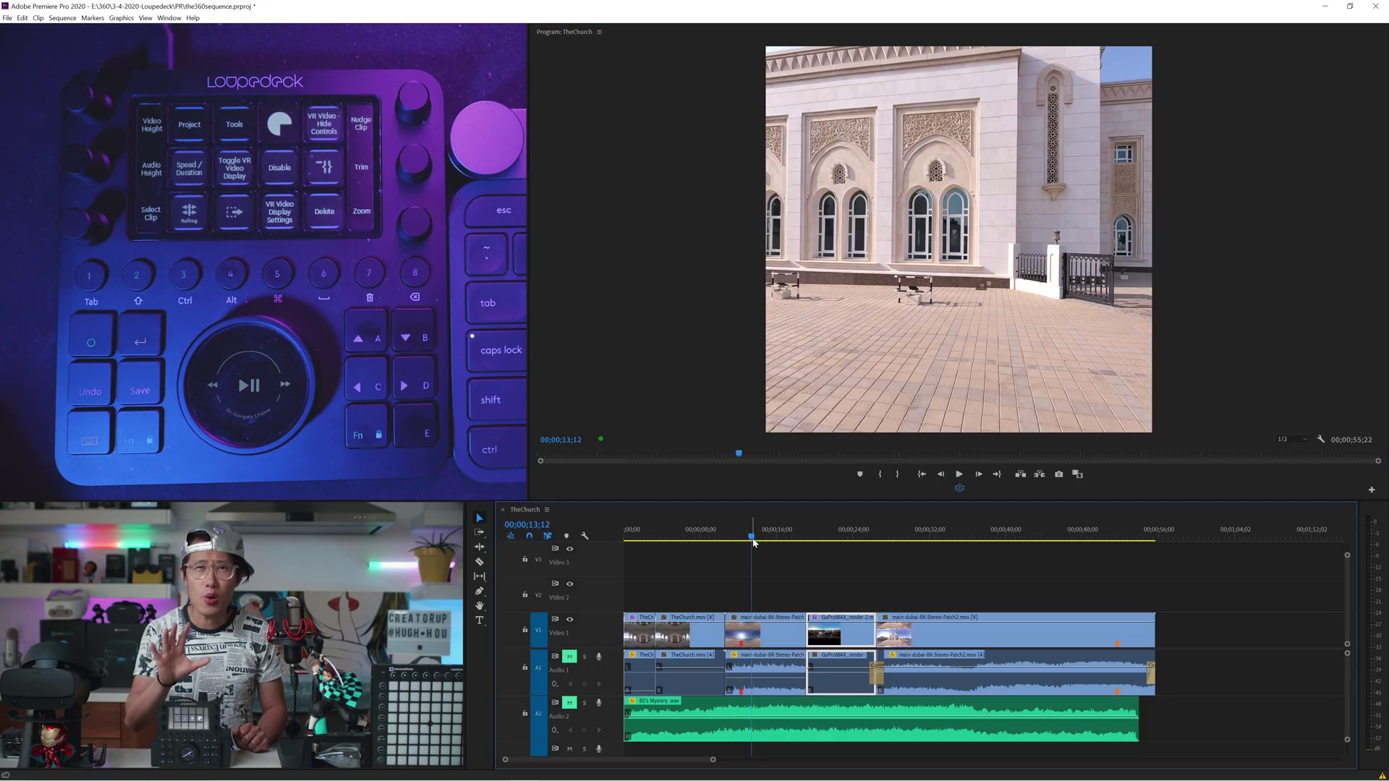
pyautogui.press('Right')
pyautogui.press('Right')
pyautogui.press('Right')
pyautogui.press('Right')
pyautogui.press('Right')
pyautogui.press('Right')
pyautogui.press('Right')
pyautogui.press('Right')
pyautogui.press('Right')
pyautogui.press('Right')
pyautogui.press('Right')
pyautogui.press('Right')
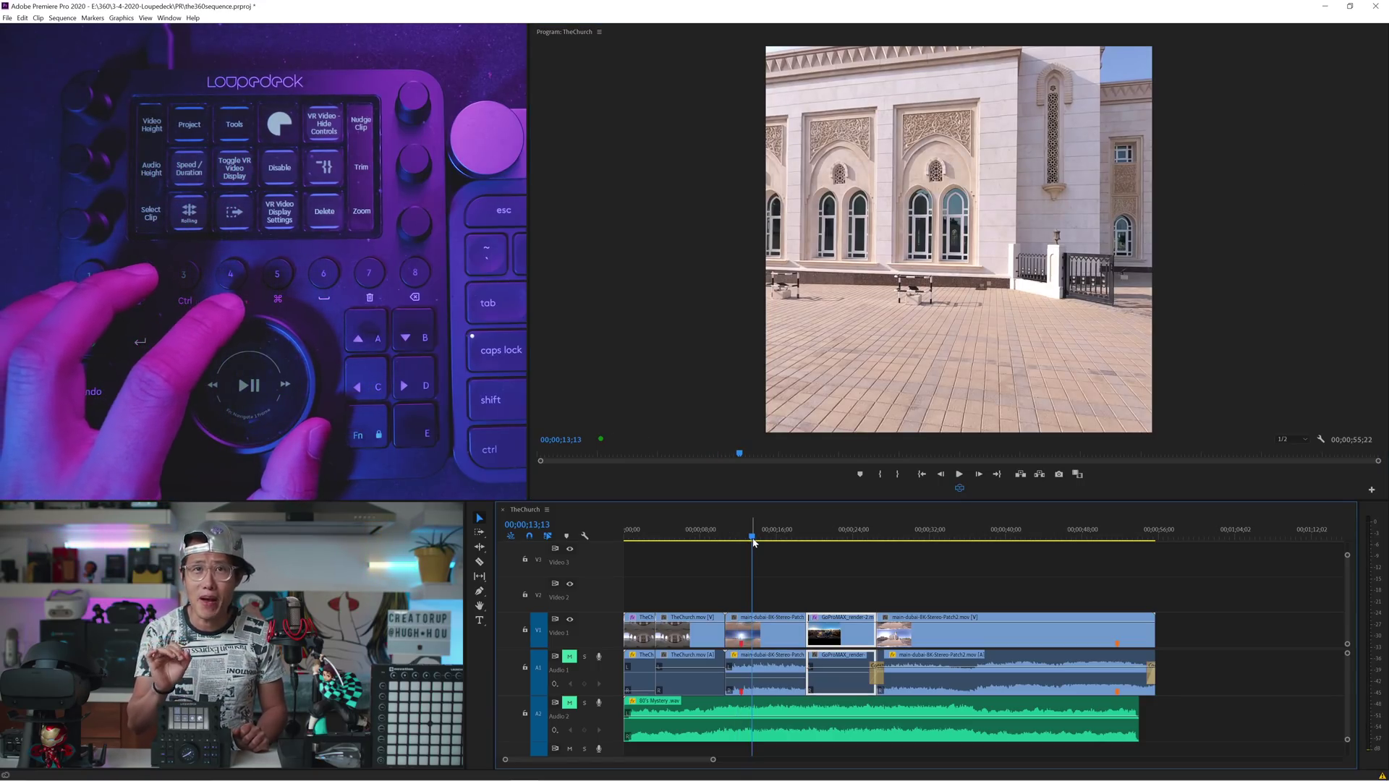
pyautogui.press('Left')
pyautogui.press('Left')
pyautogui.press('Left')
pyautogui.press('Left')
pyautogui.press('Left')
pyautogui.press('Left')
pyautogui.press('Left')
pyautogui.press('Left')
pyautogui.press('Left')
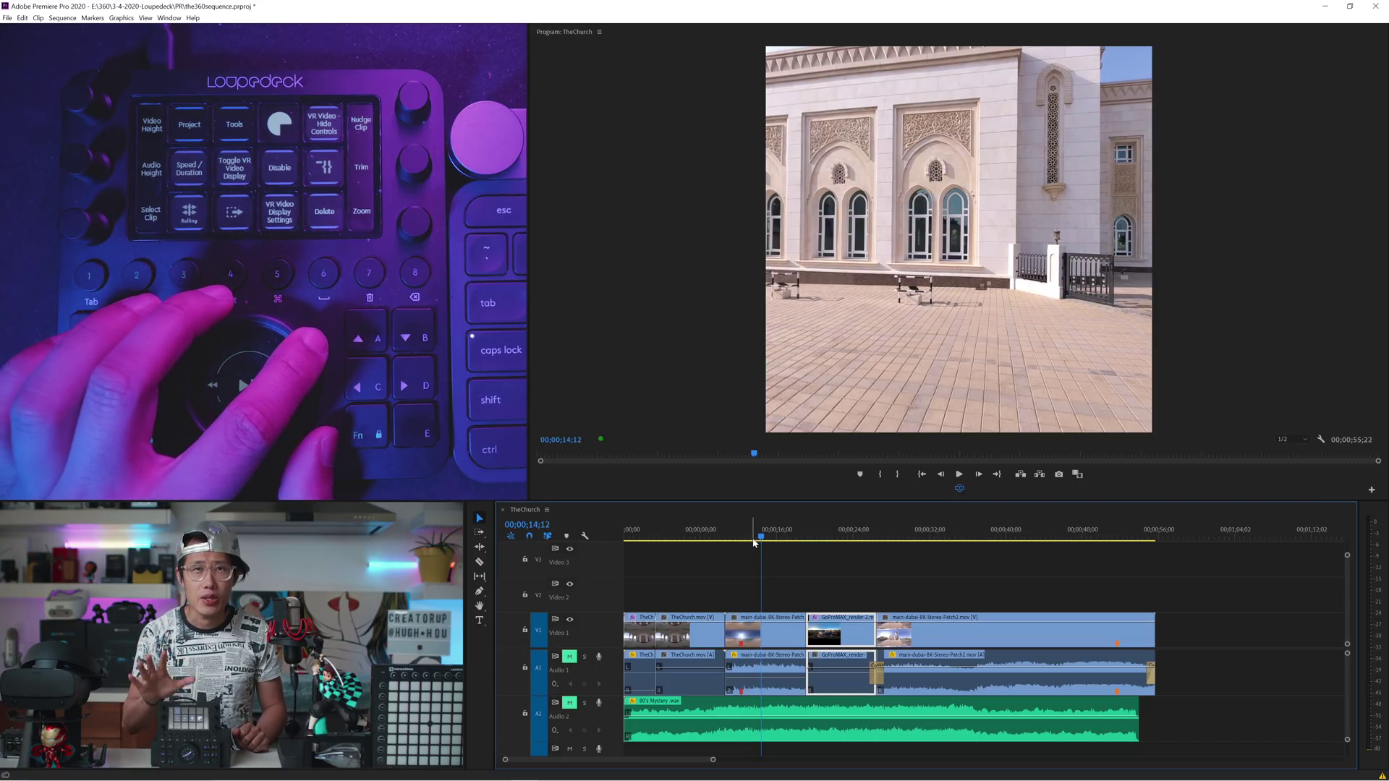
pyautogui.press('Left')
pyautogui.press('Left')
pyautogui.press('Left')
pyautogui.press('Left')
pyautogui.press('Left')
pyautogui.press('Left')
pyautogui.press('Left')
pyautogui.press('Left')
pyautogui.press('Left')
pyautogui.press('Left')
pyautogui.press('Left')
pyautogui.press('Left')
pyautogui.press('Left')
pyautogui.press('Left')
pyautogui.press('Left')
pyautogui.press('Left')
pyautogui.press('Left')
pyautogui.press('Left')
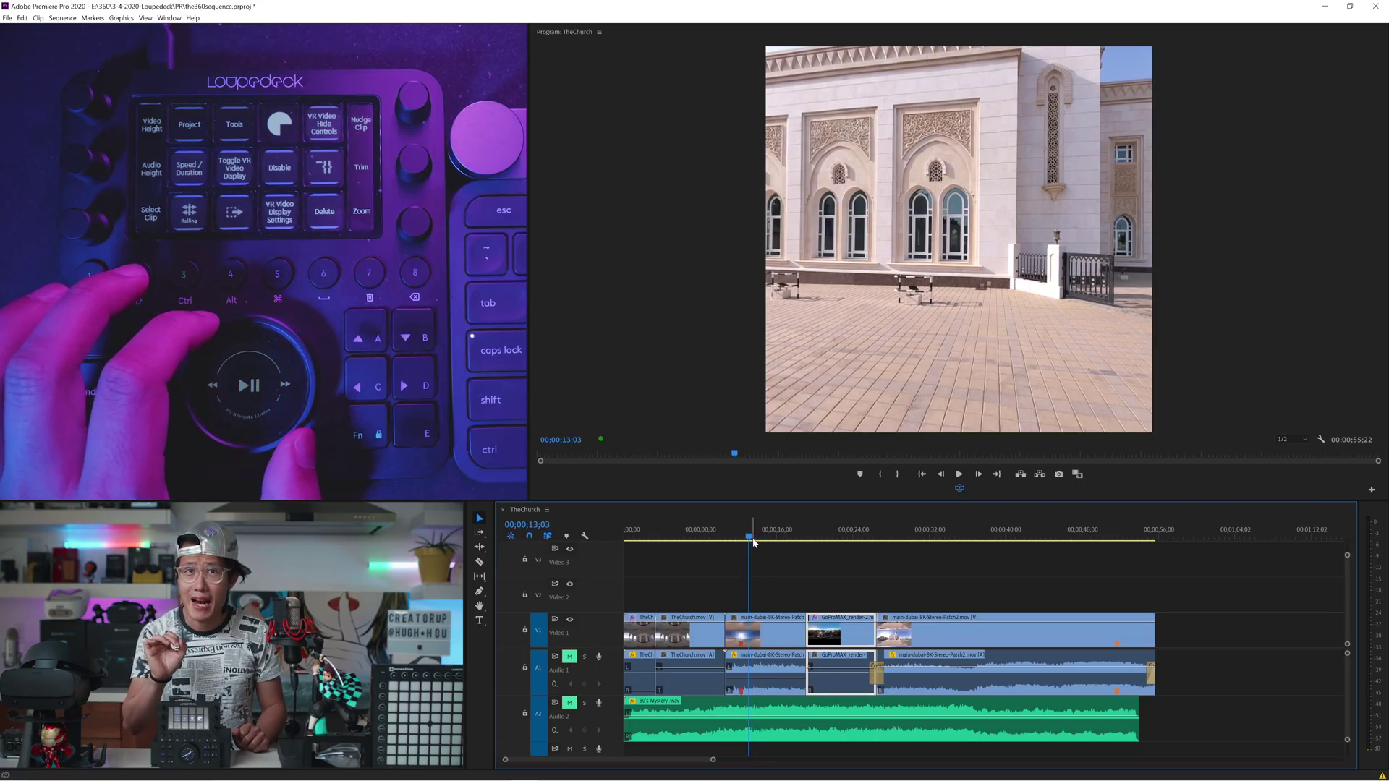
# Jump back and forth through the edit points, ending at the start of the sequence
pyautogui.press('Up')
pyautogui.press('Up')
pyautogui.press('Up')
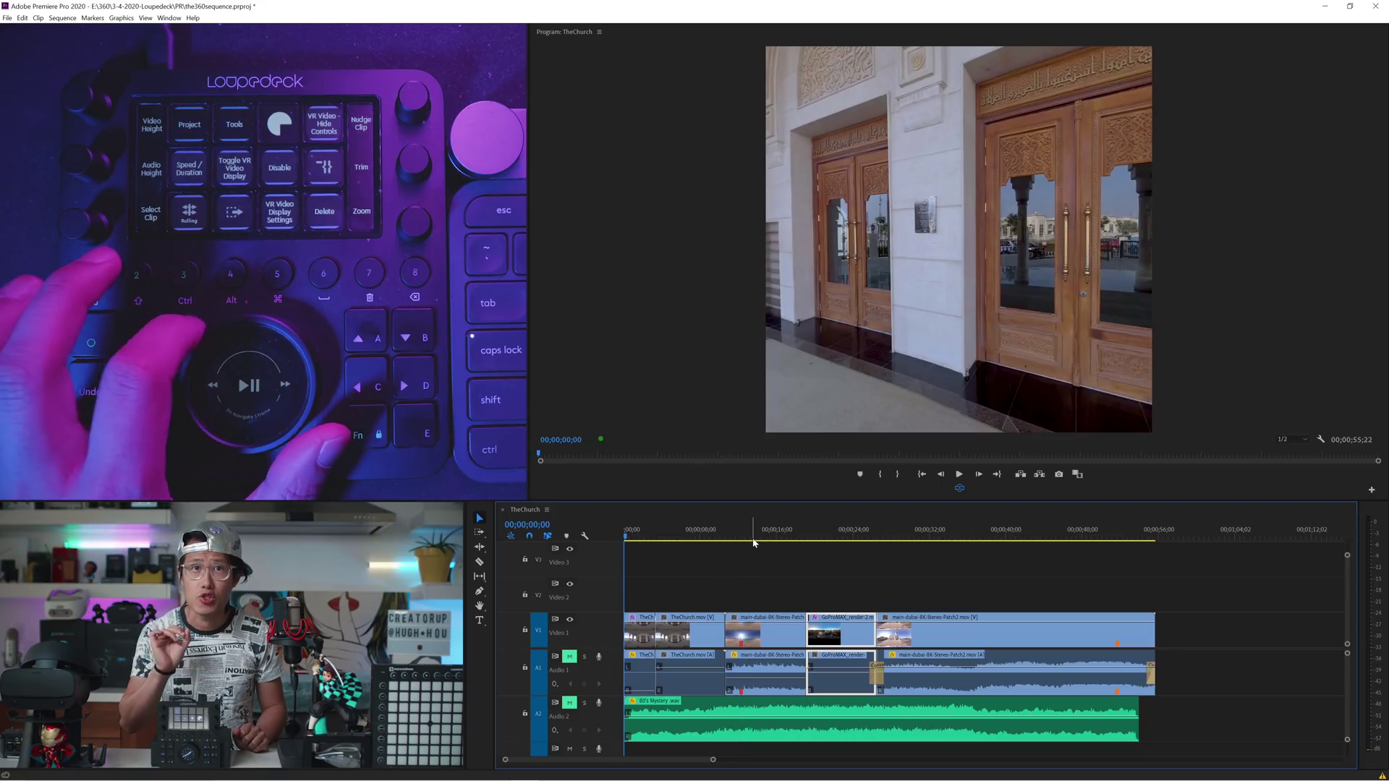
pyautogui.press('Down')
pyautogui.press('Down')
pyautogui.press('Down')
pyautogui.press('Up')
pyautogui.press('Up')
pyautogui.press('Up')
pyautogui.press('Up')
pyautogui.press('Down')
pyautogui.press('Down')
pyautogui.press('Down')
pyautogui.press('Down')
pyautogui.press('Down')
pyautogui.press('Up')
pyautogui.press('Up')
pyautogui.press('Up')
pyautogui.press('Up')
pyautogui.press('Up')
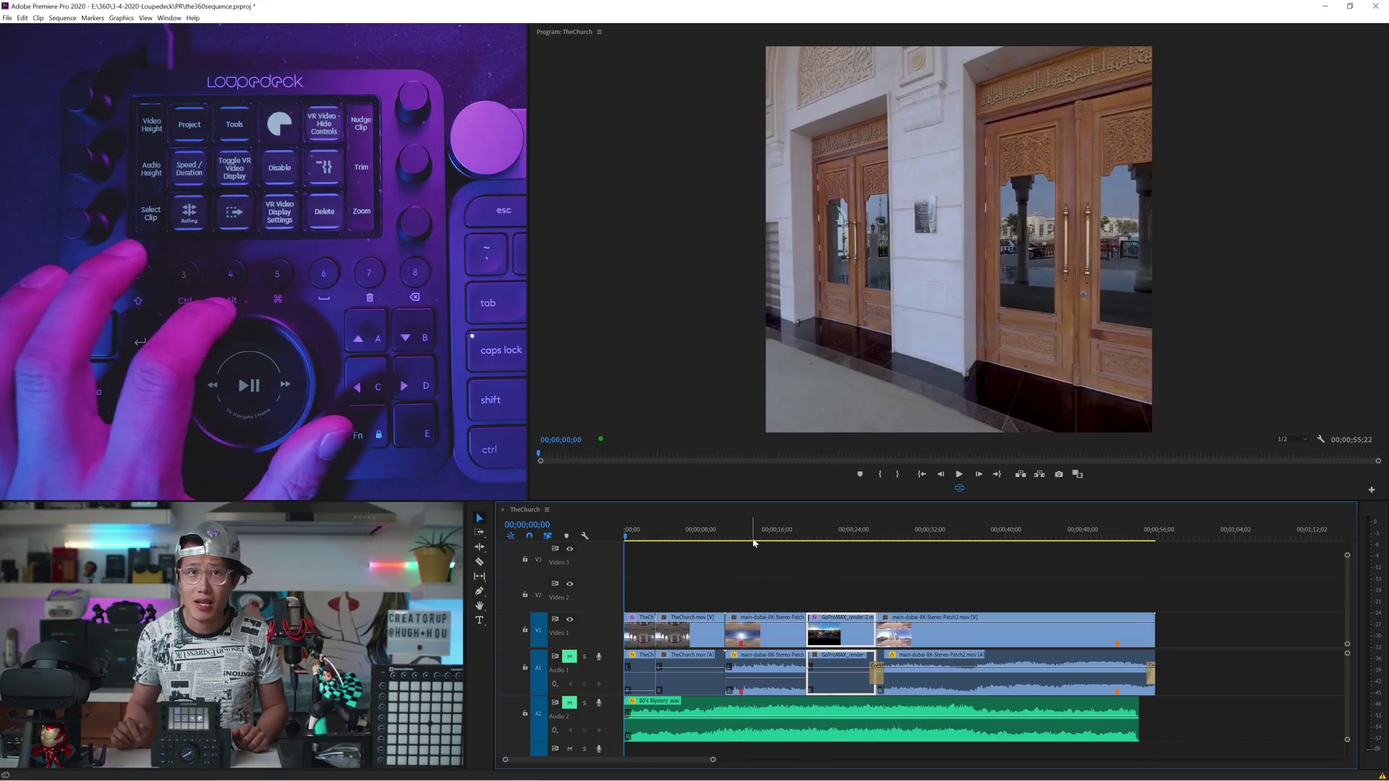
# Jump forward to the start of the first main-dubai clip and play the sequence to 00;00;14;15
pyautogui.press('Down')
pyautogui.press('Down')
pyautogui.press('space')
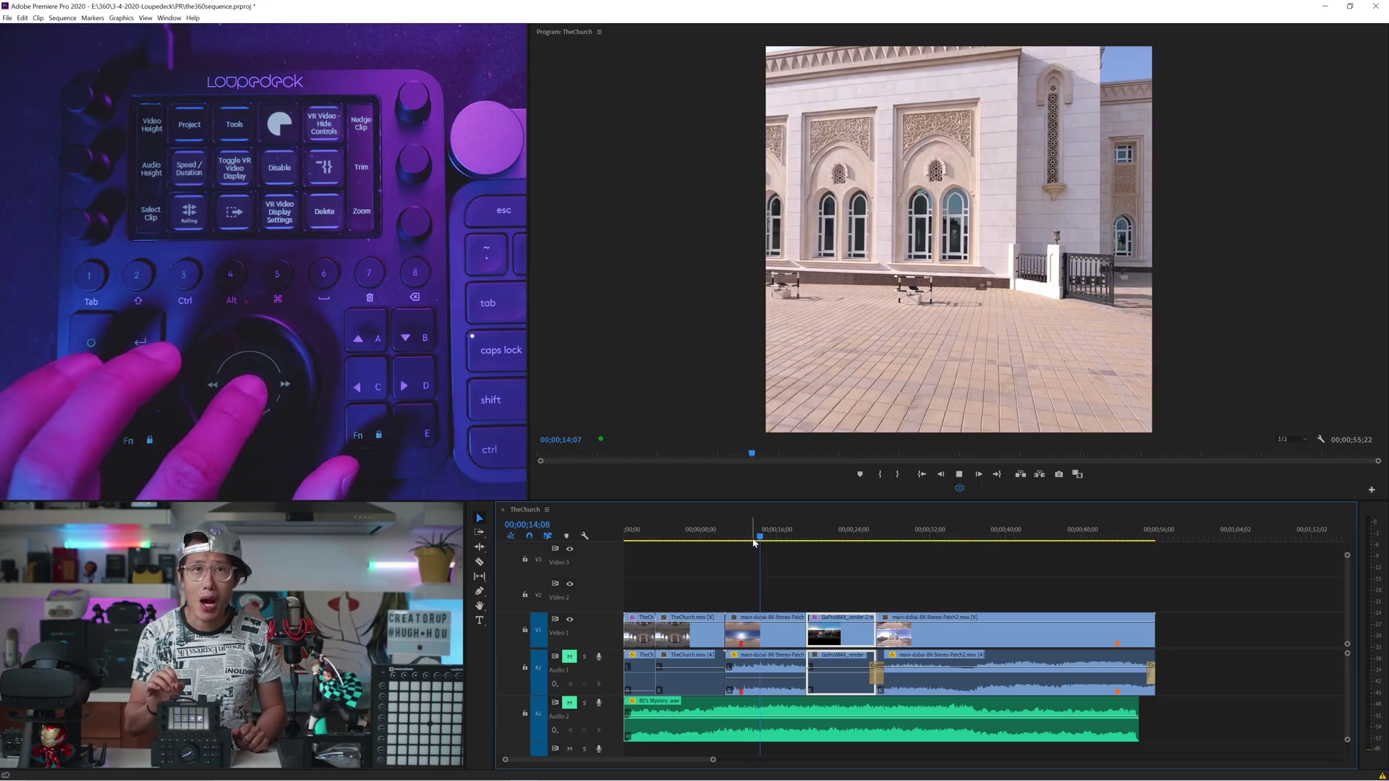
pyautogui.press('space')
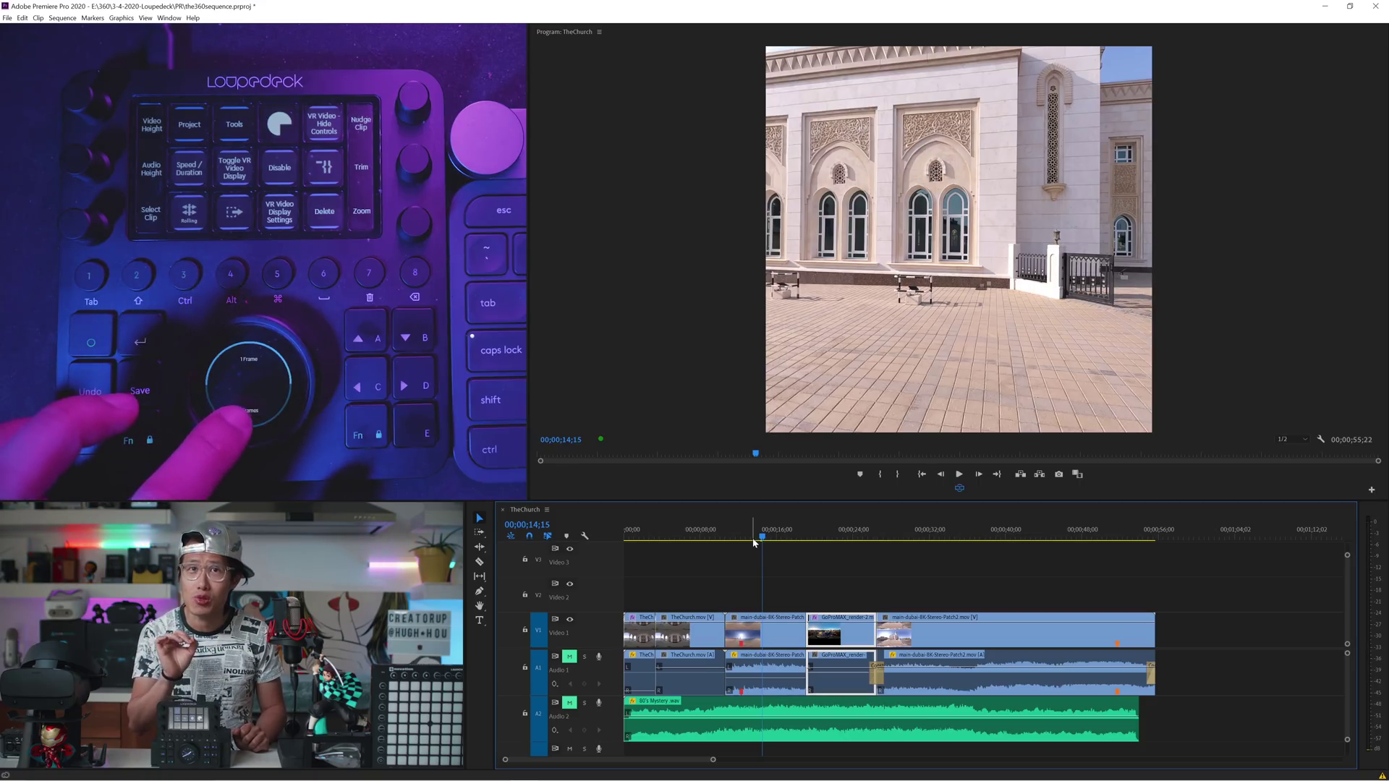
# Jog the playhead in multi-frame and single-frame steps around the cut between the TheChurch and main-dubai clips
pyautogui.hotkey('shift', 'Left')
pyautogui.hotkey('shift', 'Left')
pyautogui.hotkey('shift', 'Left')
pyautogui.hotkey('shift', 'Left')
pyautogui.hotkey('shift', 'Left')
pyautogui.hotkey('shift', 'Left')
pyautogui.hotkey('shift', 'Left')
pyautogui.hotkey('shift', 'Left')
pyautogui.hotkey('shift', 'Left')
pyautogui.hotkey('shift', 'Left')
pyautogui.hotkey('shift', 'Left')
pyautogui.hotkey('shift', 'Left')
pyautogui.hotkey('shift', 'Left')
pyautogui.hotkey('shift', 'Left')
pyautogui.hotkey('shift', 'Left')
pyautogui.hotkey('shift', 'Left')
pyautogui.hotkey('shift', 'Left')
pyautogui.hotkey('shift', 'Left')
pyautogui.hotkey('shift', 'Left')
pyautogui.hotkey('shift', 'Left')
pyautogui.hotkey('shift', 'Right')
pyautogui.hotkey('shift', 'Right')
pyautogui.hotkey('shift', 'Right')
pyautogui.hotkey('shift', 'Right')
pyautogui.hotkey('shift', 'Right')
pyautogui.hotkey('shift', 'Right')
pyautogui.hotkey('shift', 'Right')
pyautogui.hotkey('shift', 'Right')
pyautogui.hotkey('shift', 'Right')
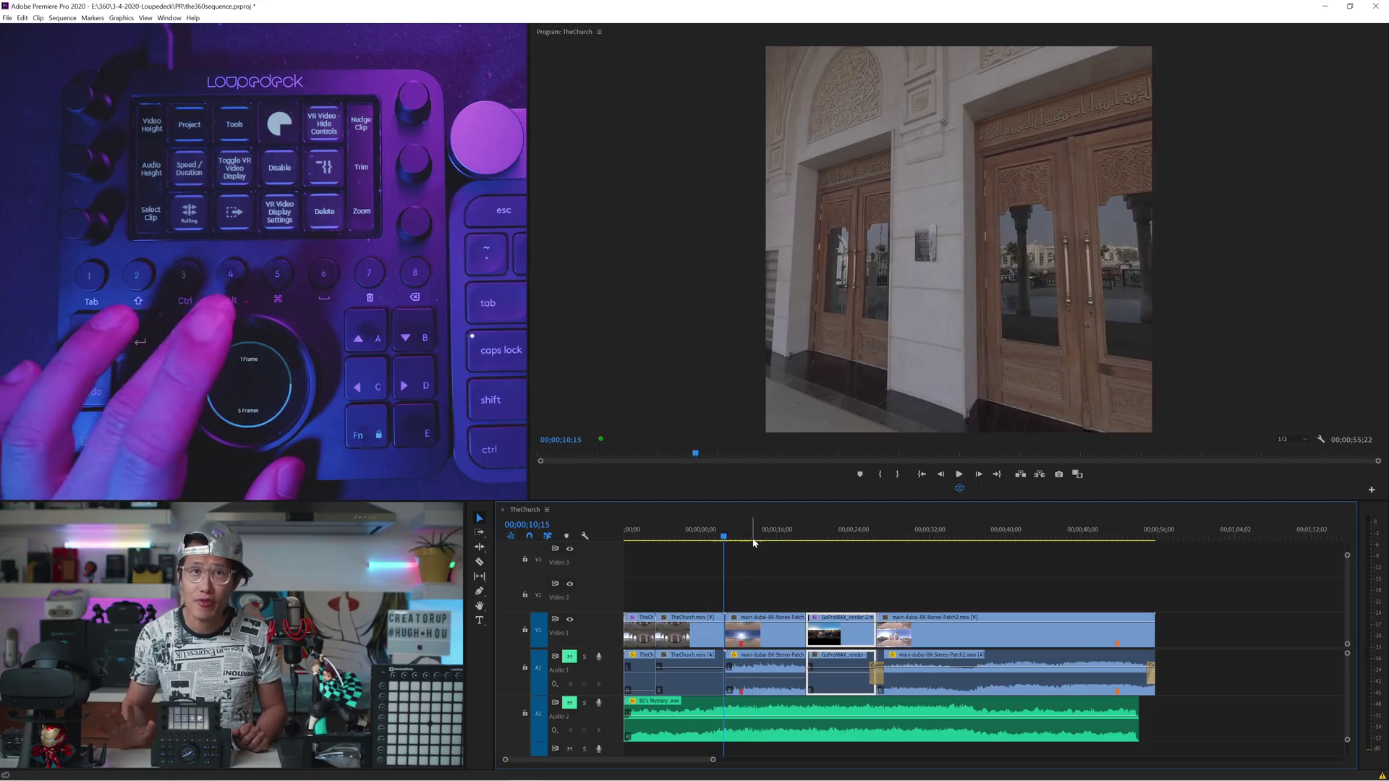
pyautogui.press('Left')
pyautogui.press('Left')
pyautogui.press('Left')
pyautogui.press('Left')
pyautogui.press('Left')
pyautogui.press('Left')
pyautogui.press('Left')
pyautogui.press('Left')
pyautogui.press('Left')
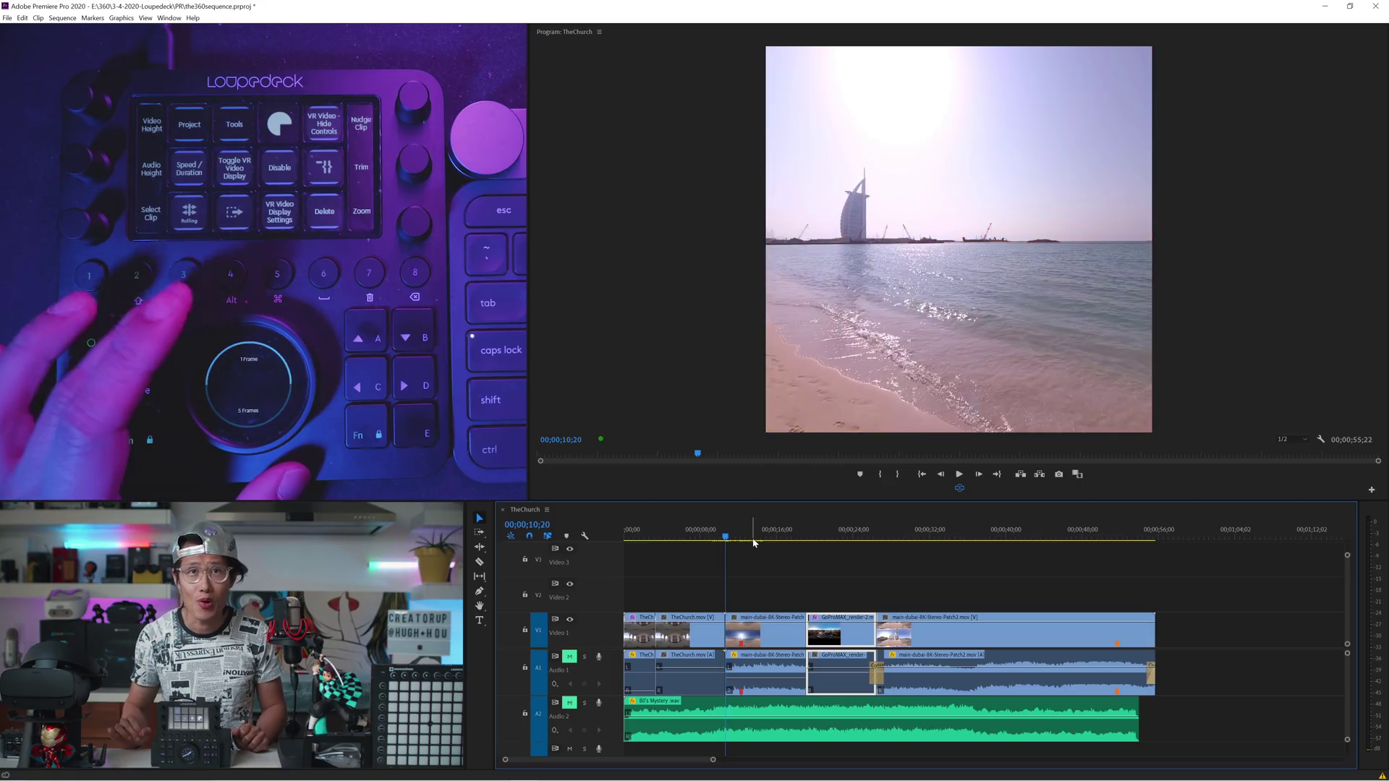
pyautogui.press('Right')
pyautogui.press('Right')
pyautogui.press('Right')
pyautogui.press('Right')
pyautogui.press('Right')
pyautogui.press('Right')
pyautogui.press('Right')
pyautogui.press('Right')
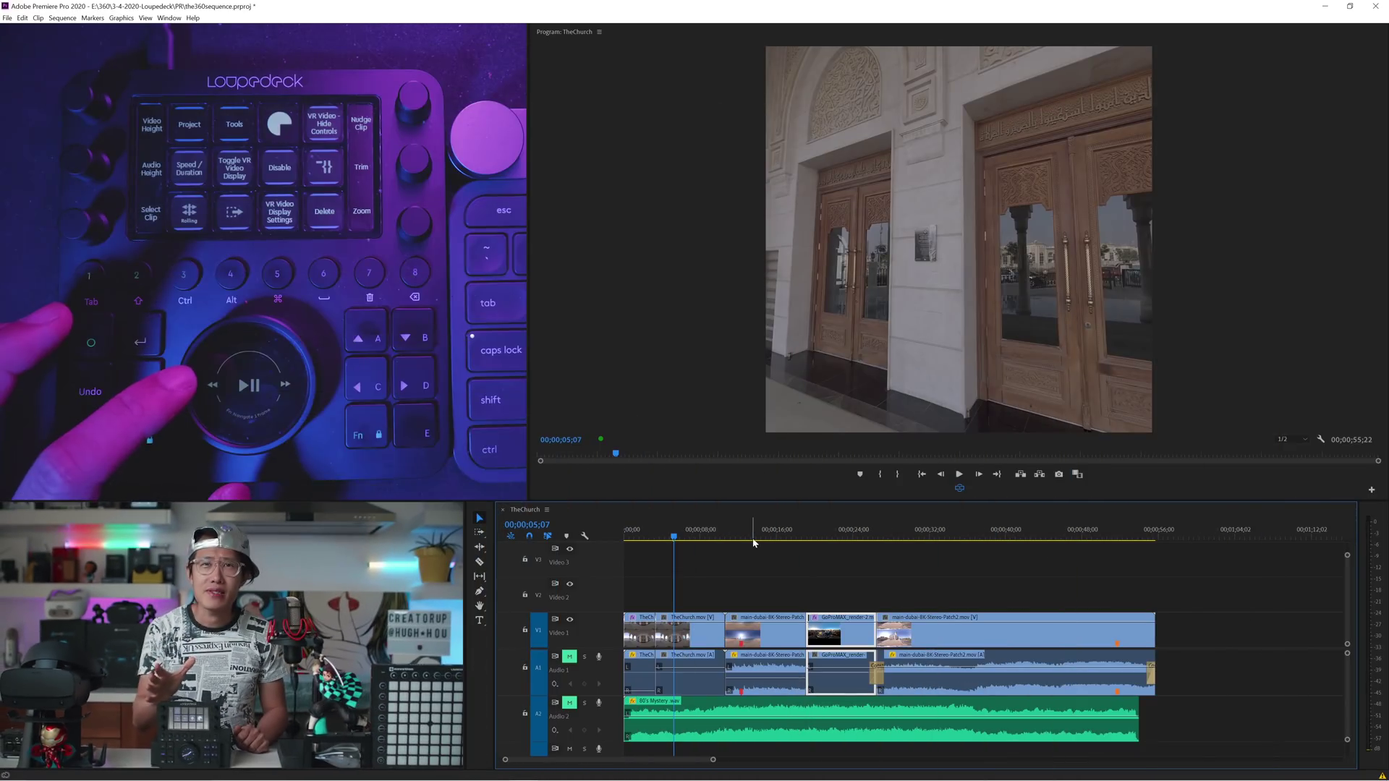
# Play the sequence to 00;00;08;06 and show the VR video controls in the program monitor
pyautogui.press('space')
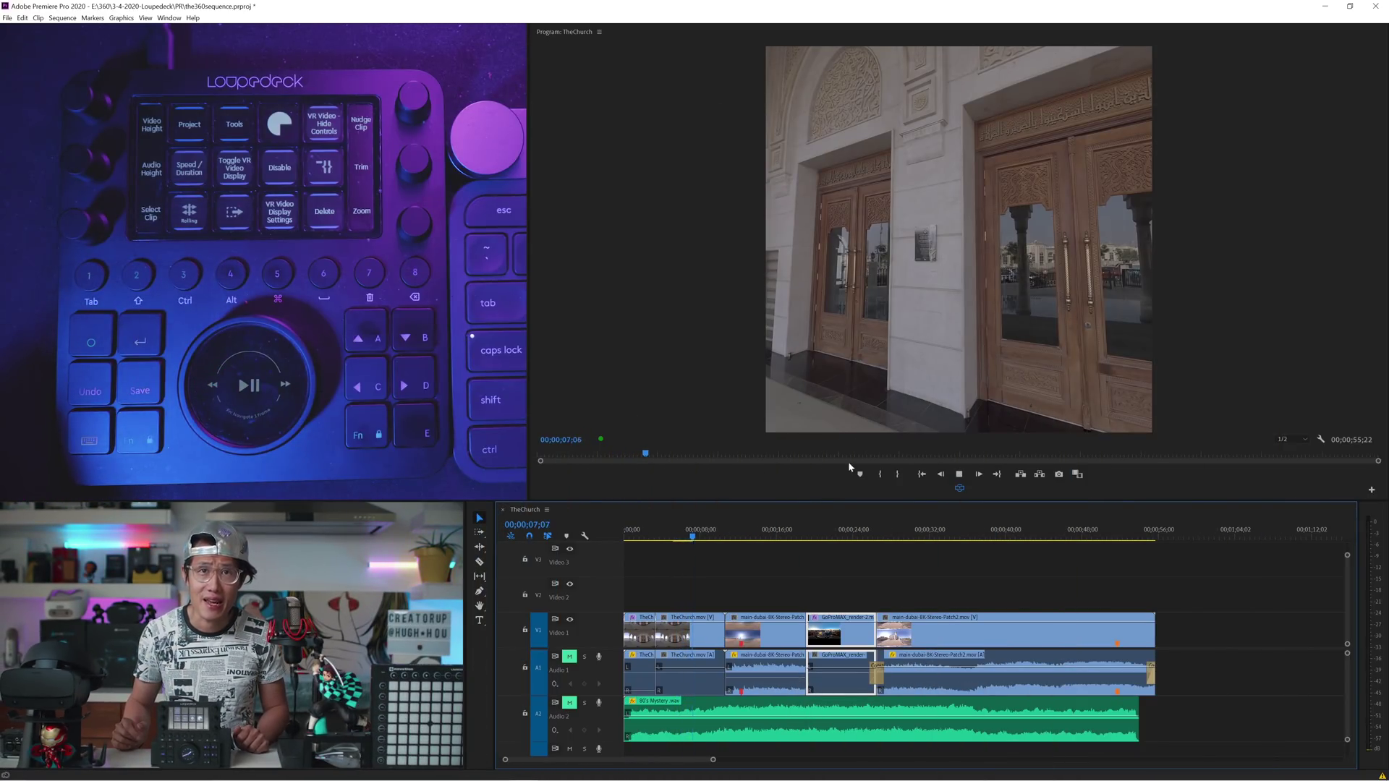
pyautogui.press('space')
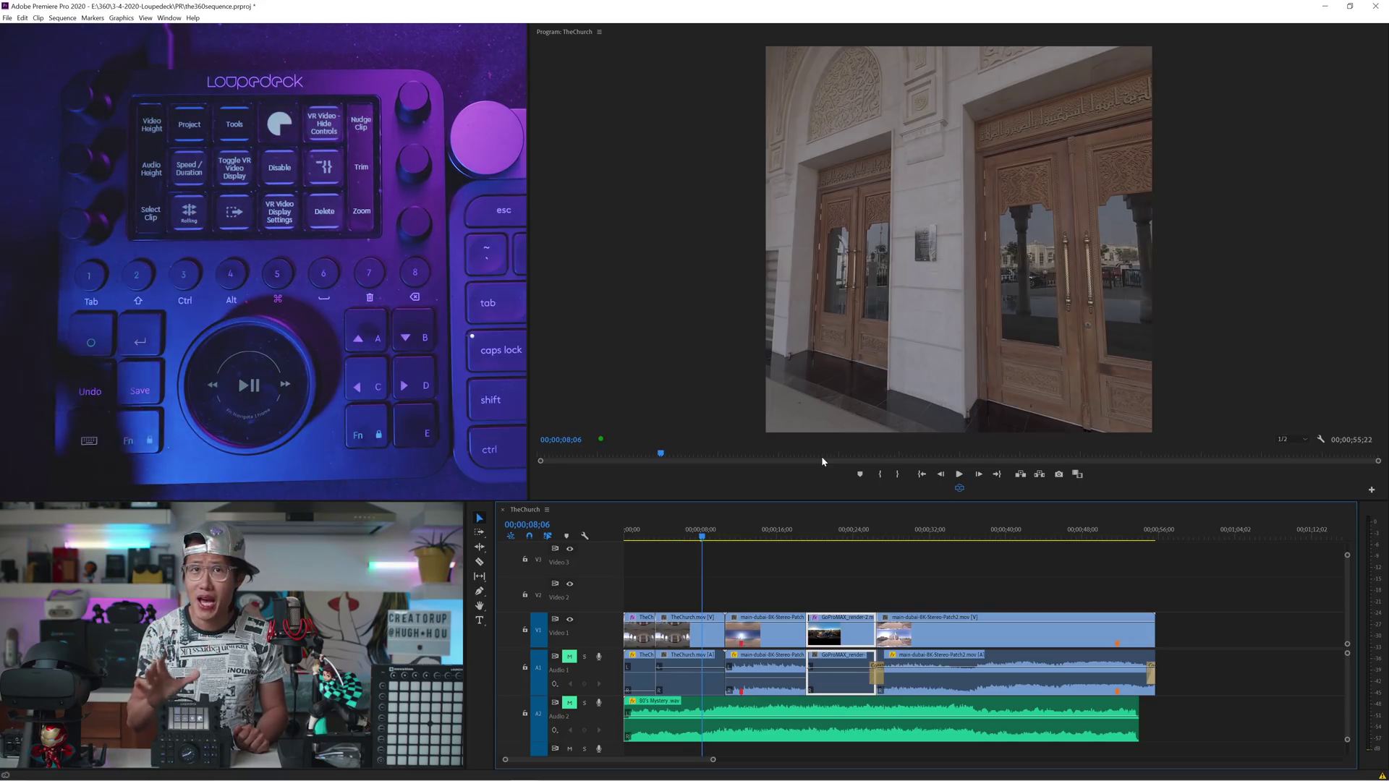
pyautogui.click(737, 420)
pyautogui.hotkey('ctrl', 'shift', 'h')
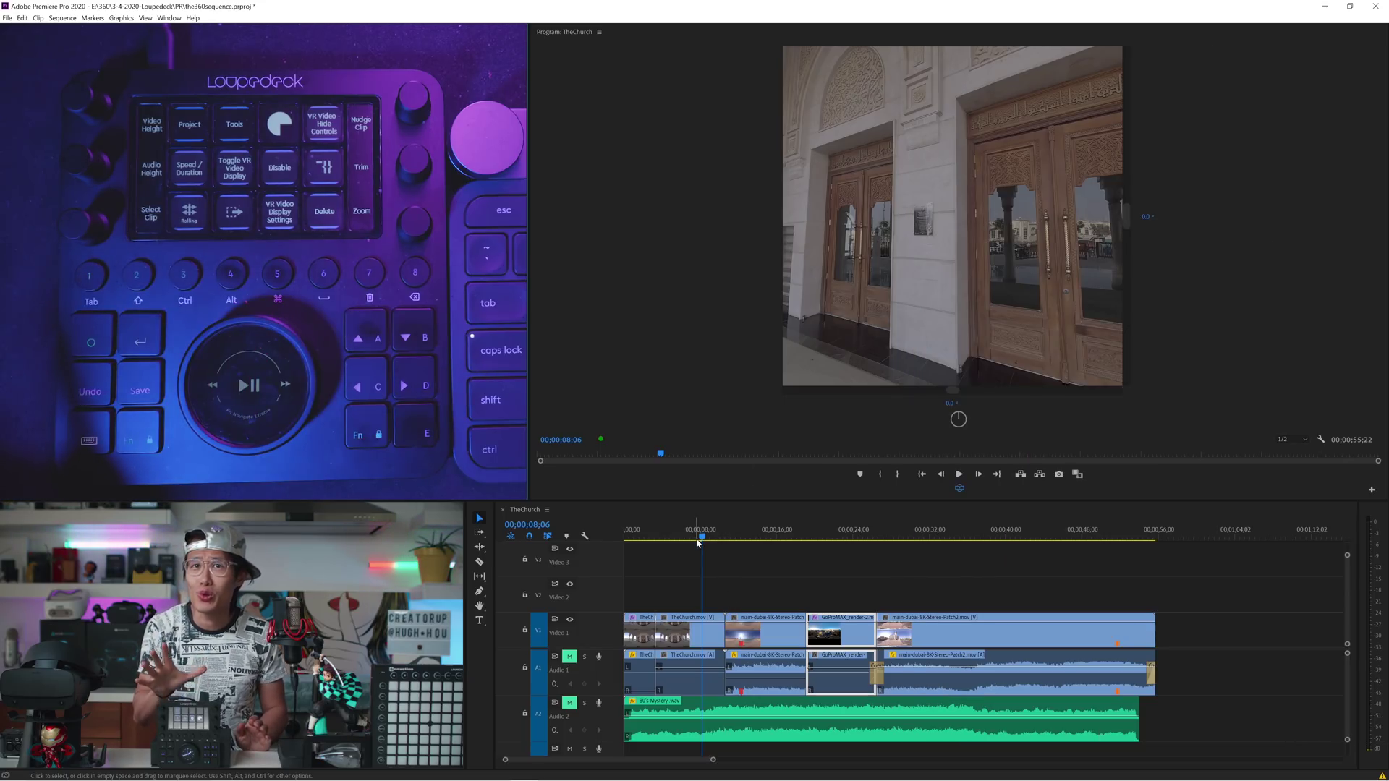
# Mark an in-to-out range of 00;00;01;16 starting at 00;00;06;26 in the second TheChurch clip, and clear both marks
pyautogui.moveTo(704, 539); pyautogui.dragTo(691, 539)
pyautogui.press('i')
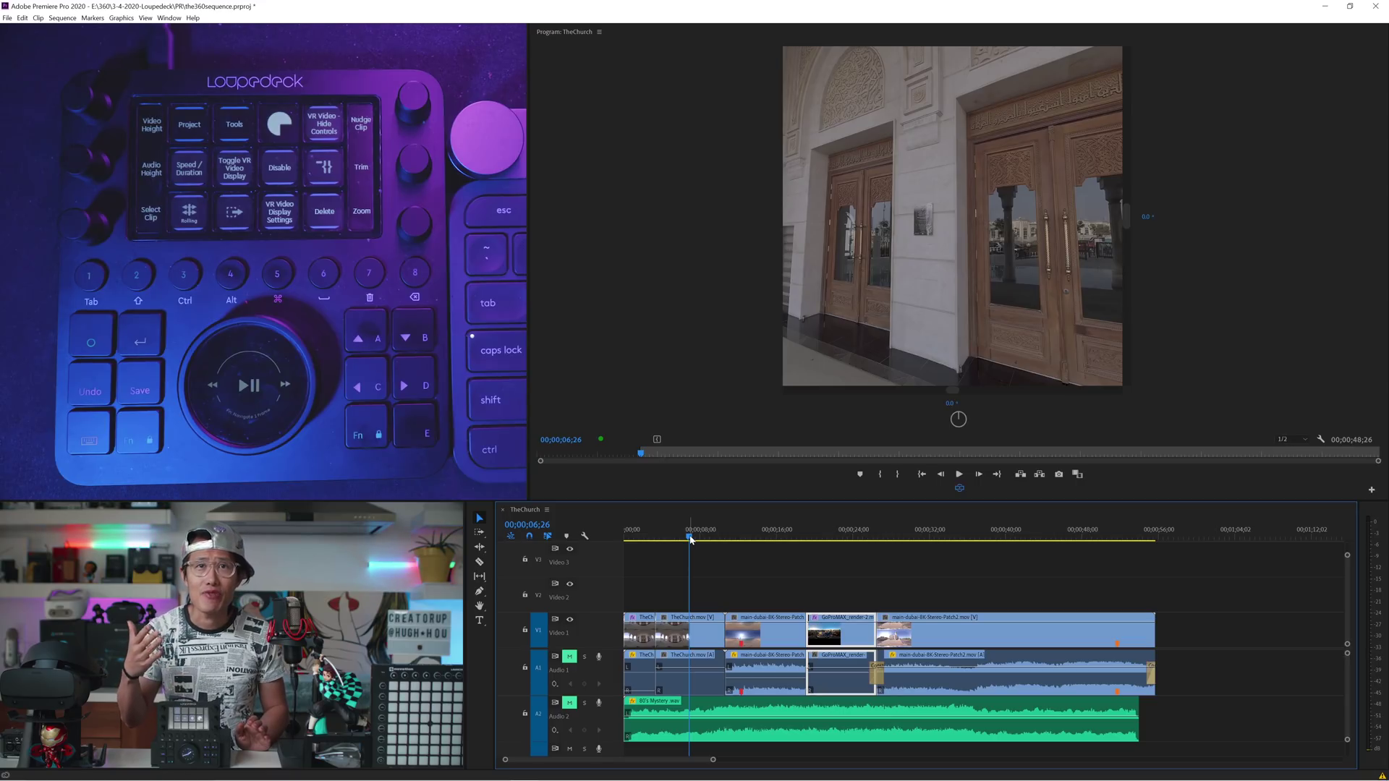
pyautogui.click(703, 538)
pyautogui.press('o')
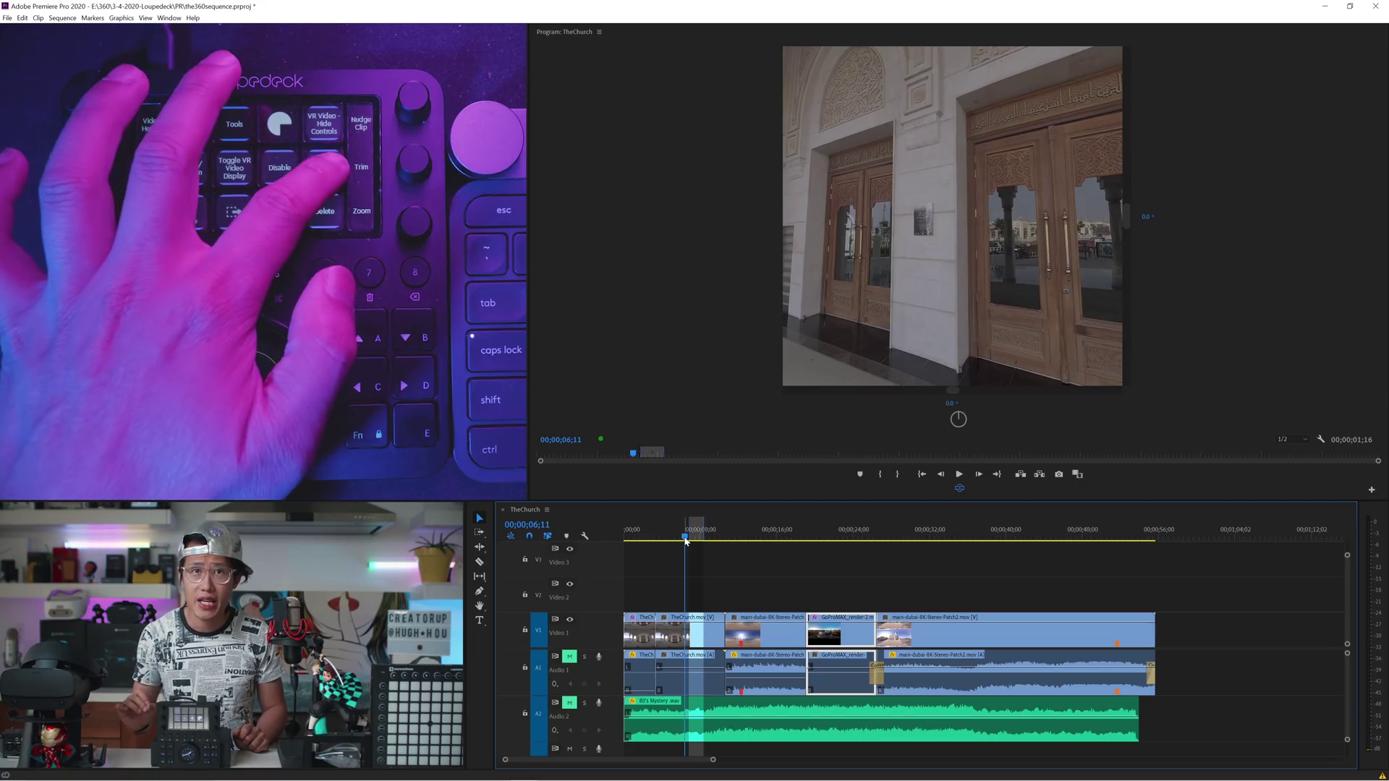
pyautogui.hotkey('ctrl', 'shift', 'x')
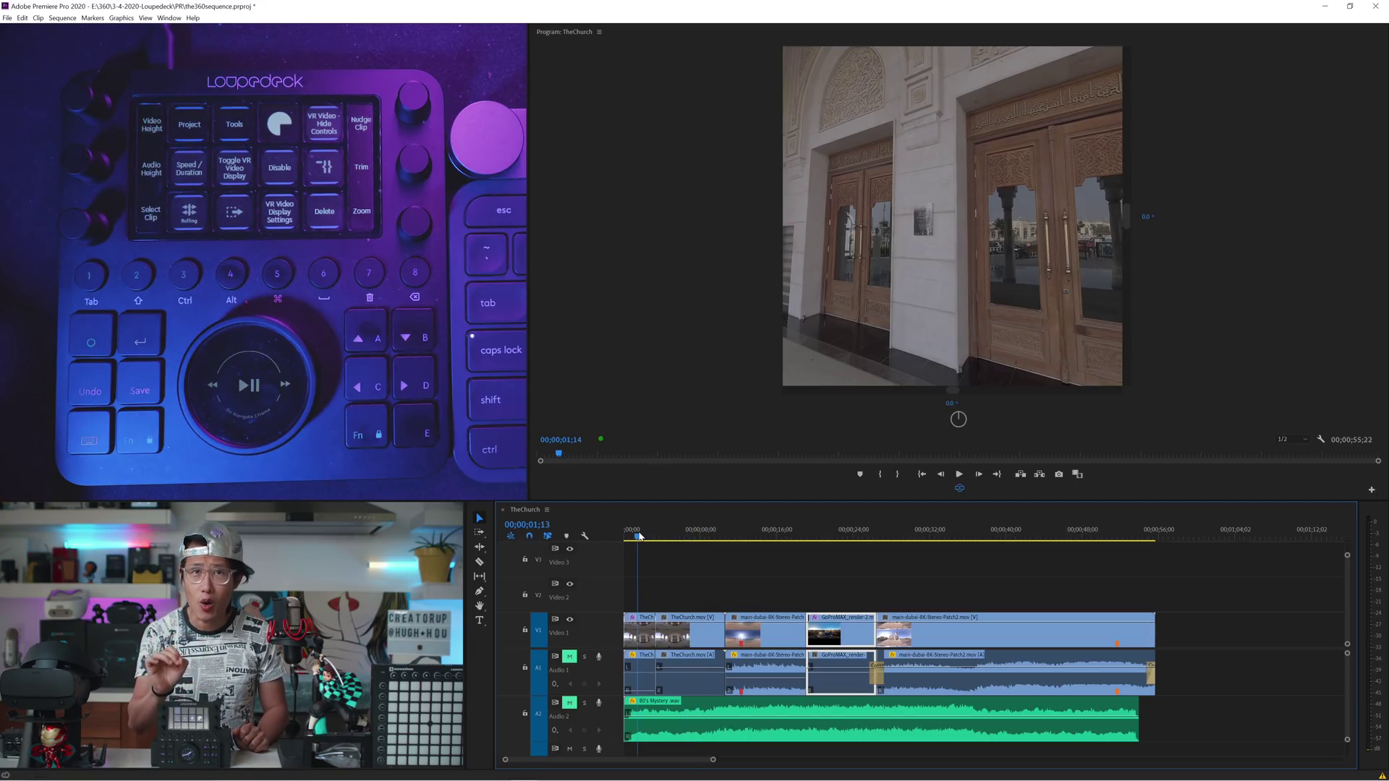
# Turn off the VR video display with the playhead at 00;00;01;13 and select the first TheChurch clip
pyautogui.click(638, 534)
pyautogui.click(960, 489)
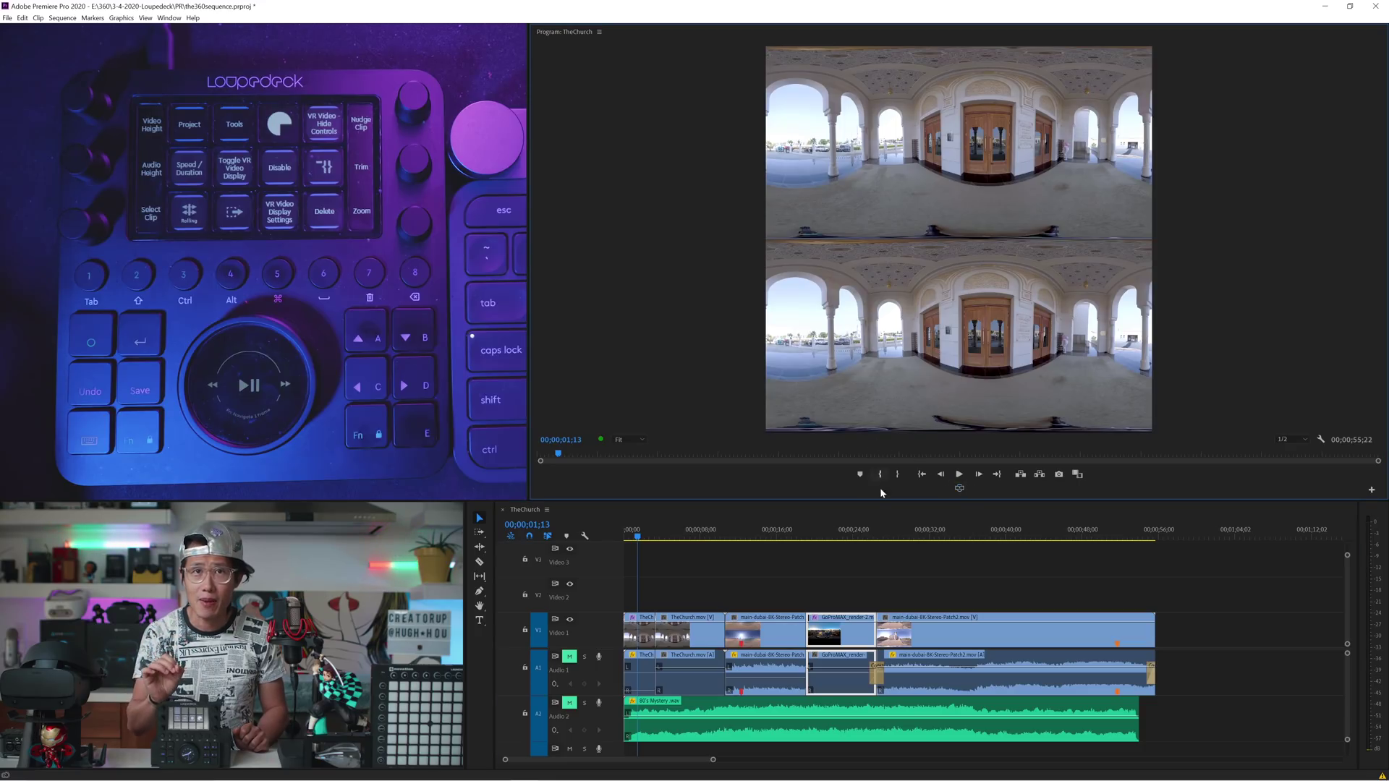
pyautogui.click(636, 624)
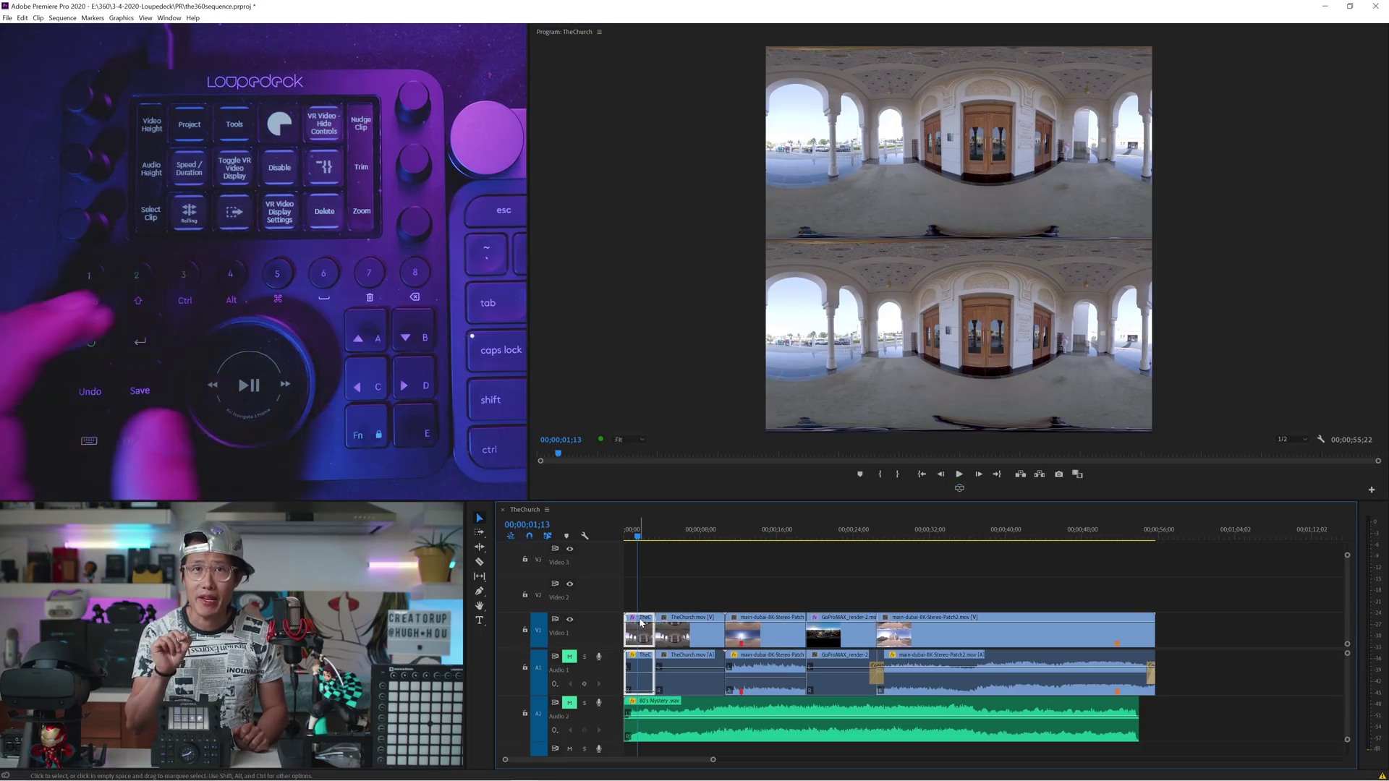
# Browse the Often Used effects folder and display the effect controls of the first TheChurch.mov clip
pyautogui.click(679, 537)
pyautogui.hotkey('shift', '7')
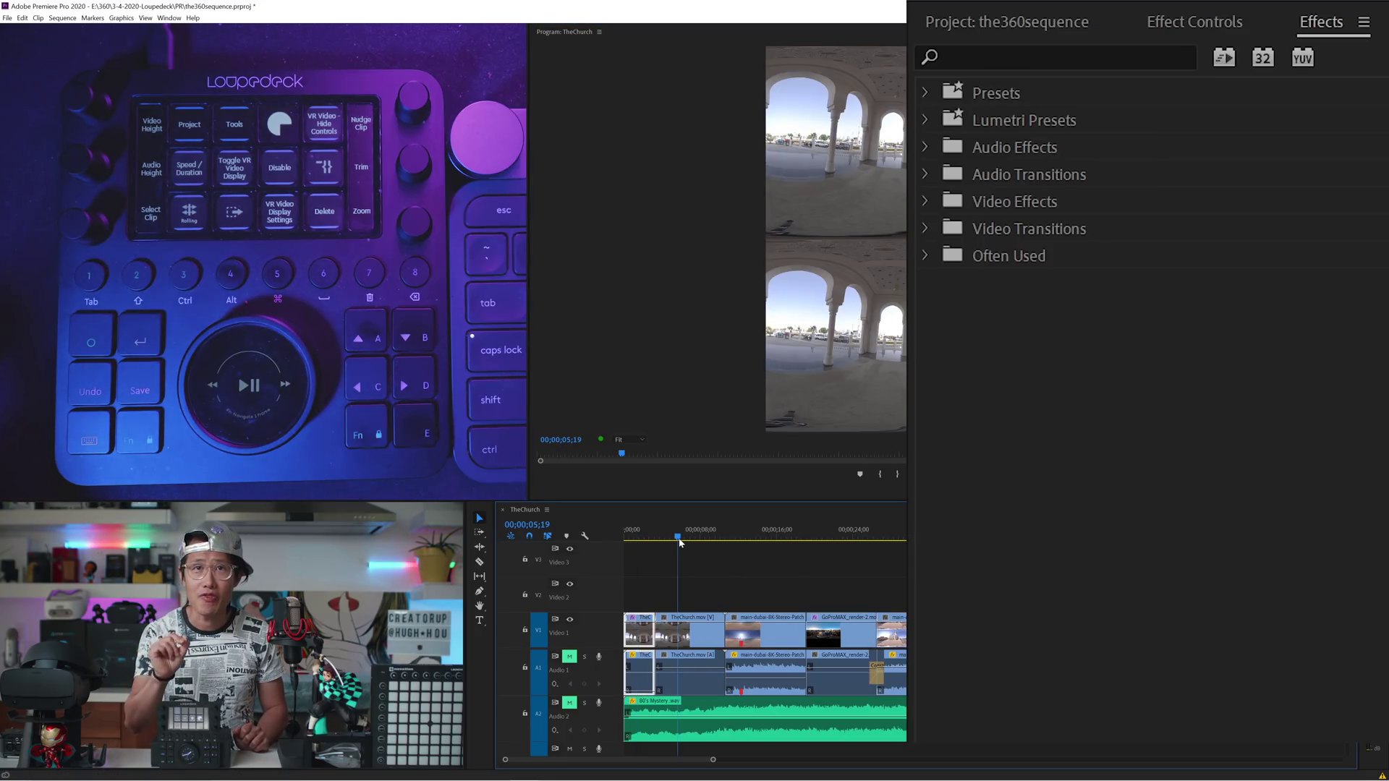
pyautogui.hotkey('shift', '7')
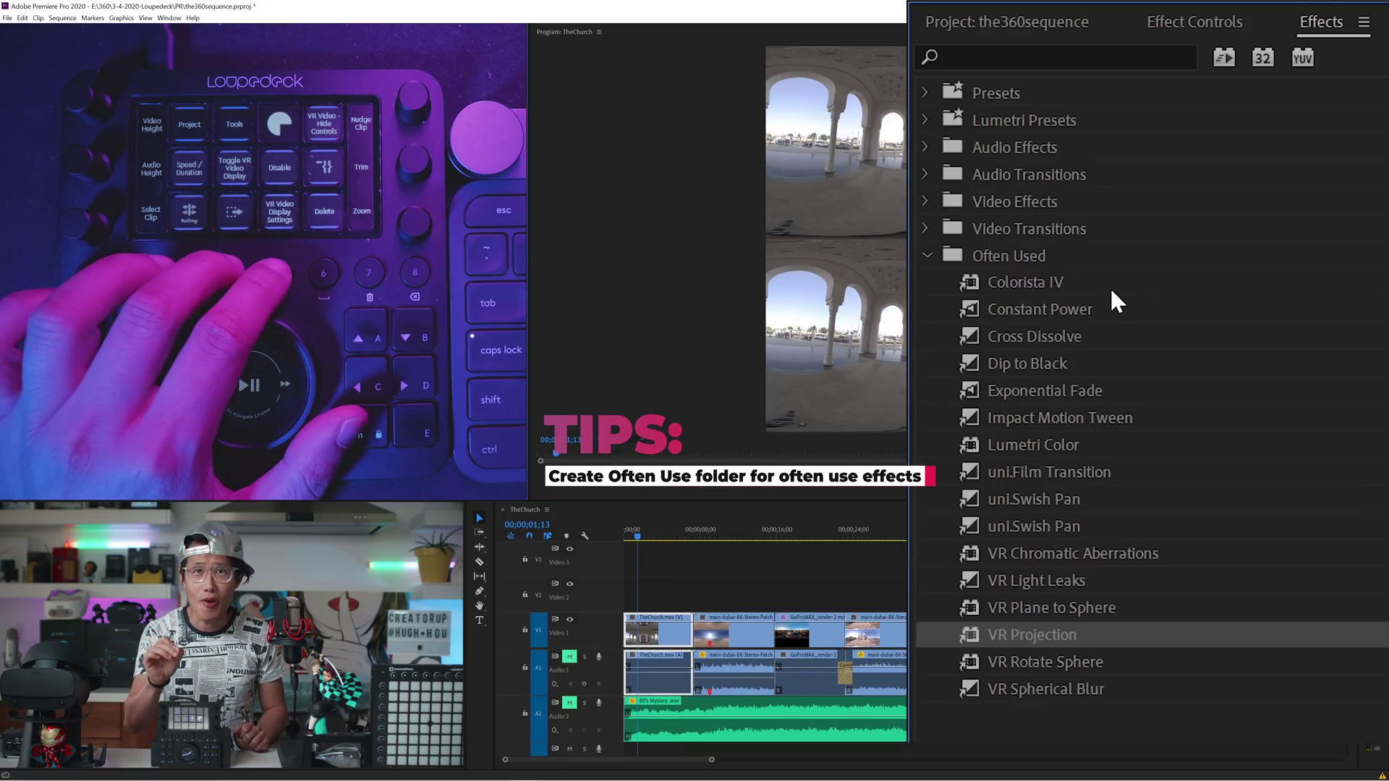
pyautogui.hotkey('shift', '5')
pyautogui.hotkey('shift', '7')
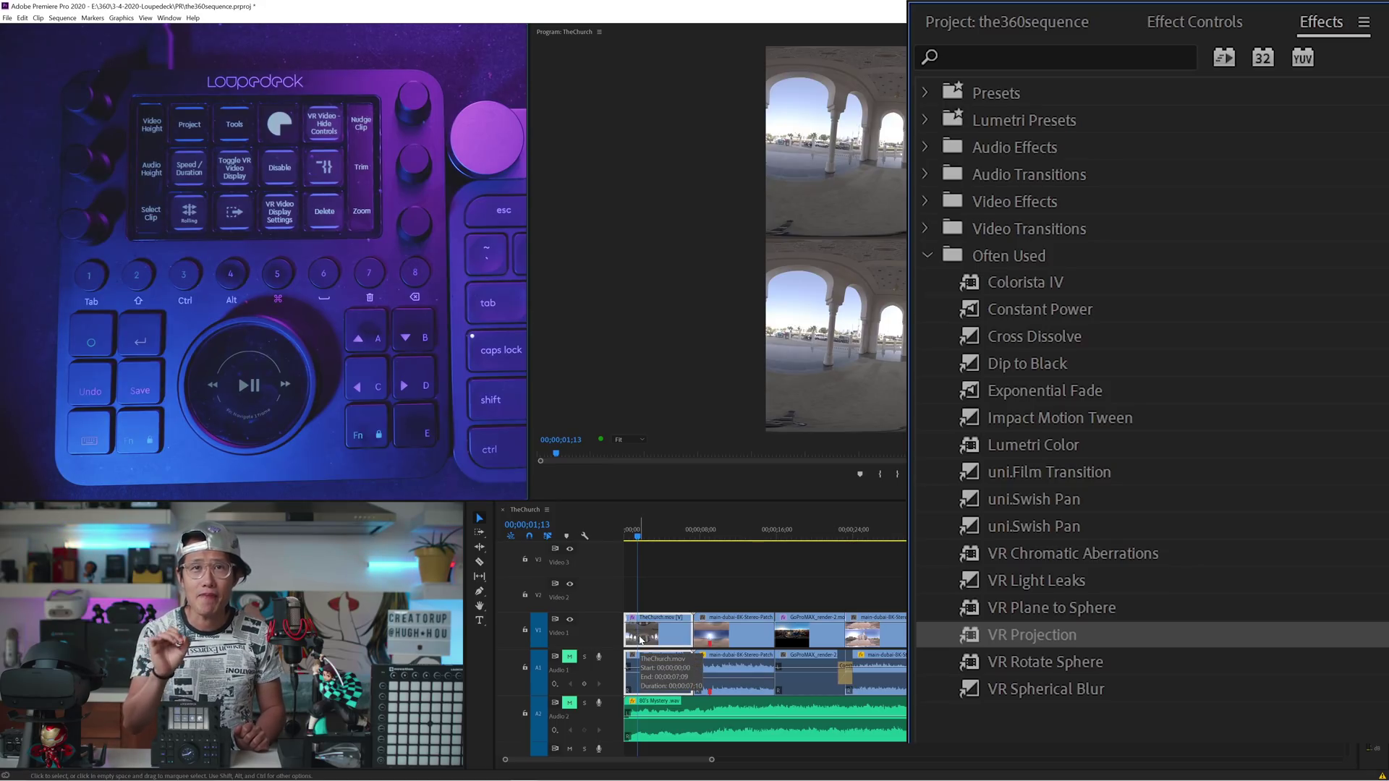
pyautogui.hotkey('shift', '5')
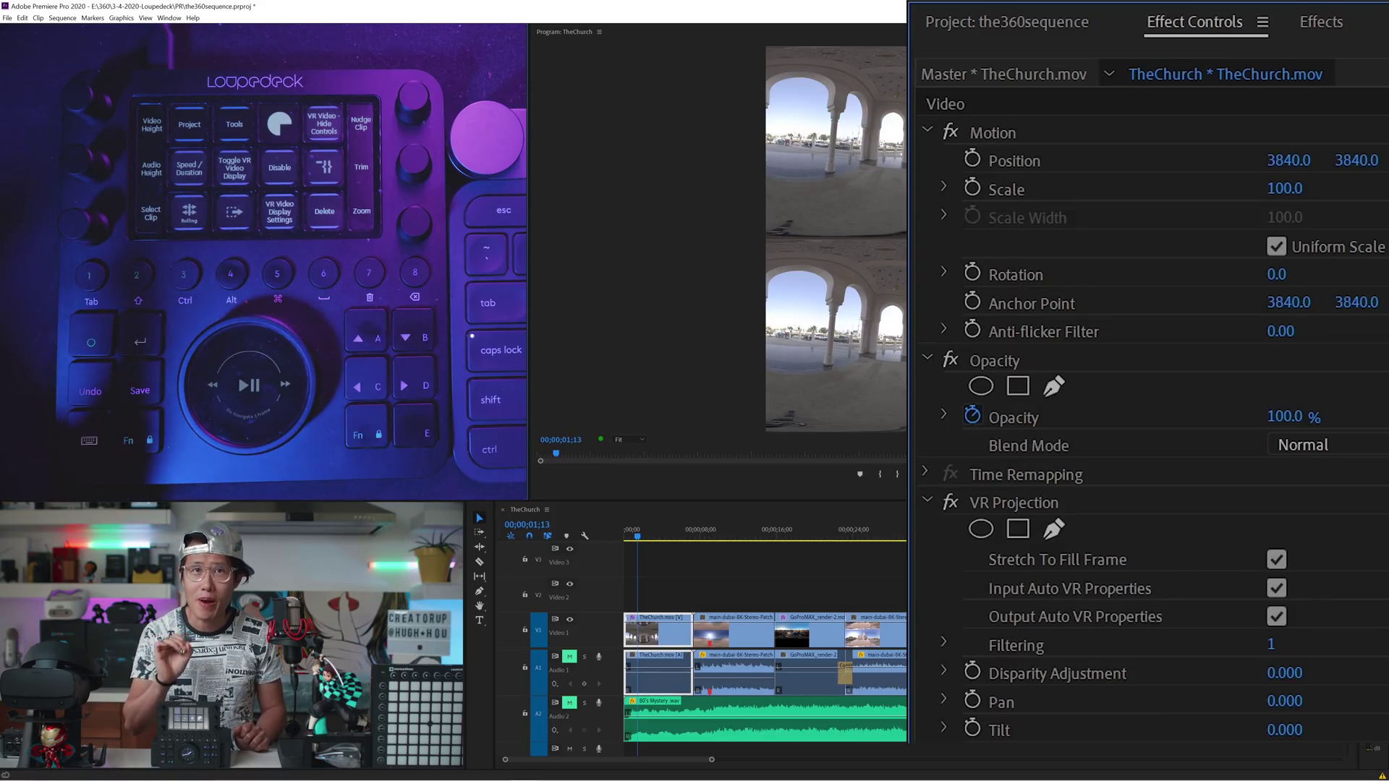
# Switch to Loupedeck Configuration, search the actions for EFFECTS, and choose the A key on the Loupedeck CT
pyautogui.moveTo(1273, 698); pyautogui.dragTo(1276, 731)
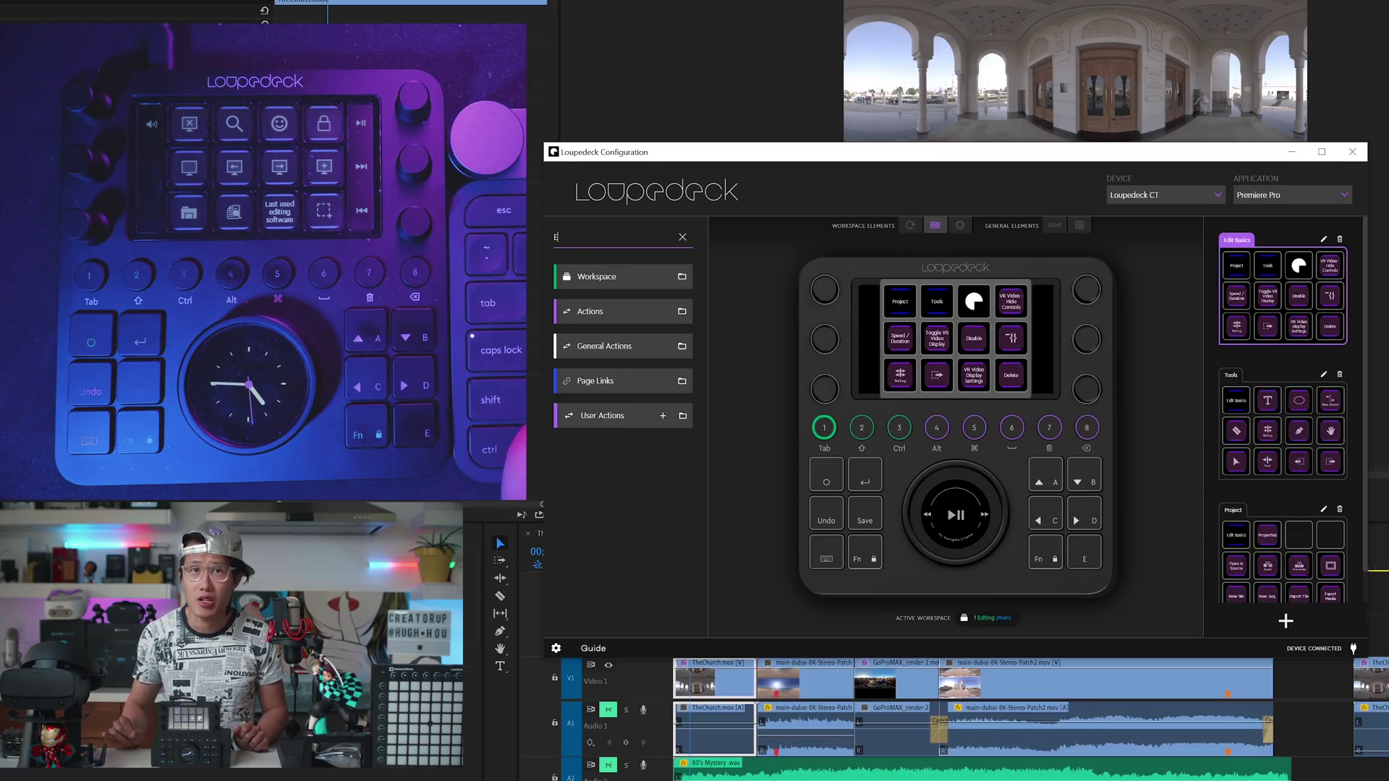
pyautogui.write('FFECTS')
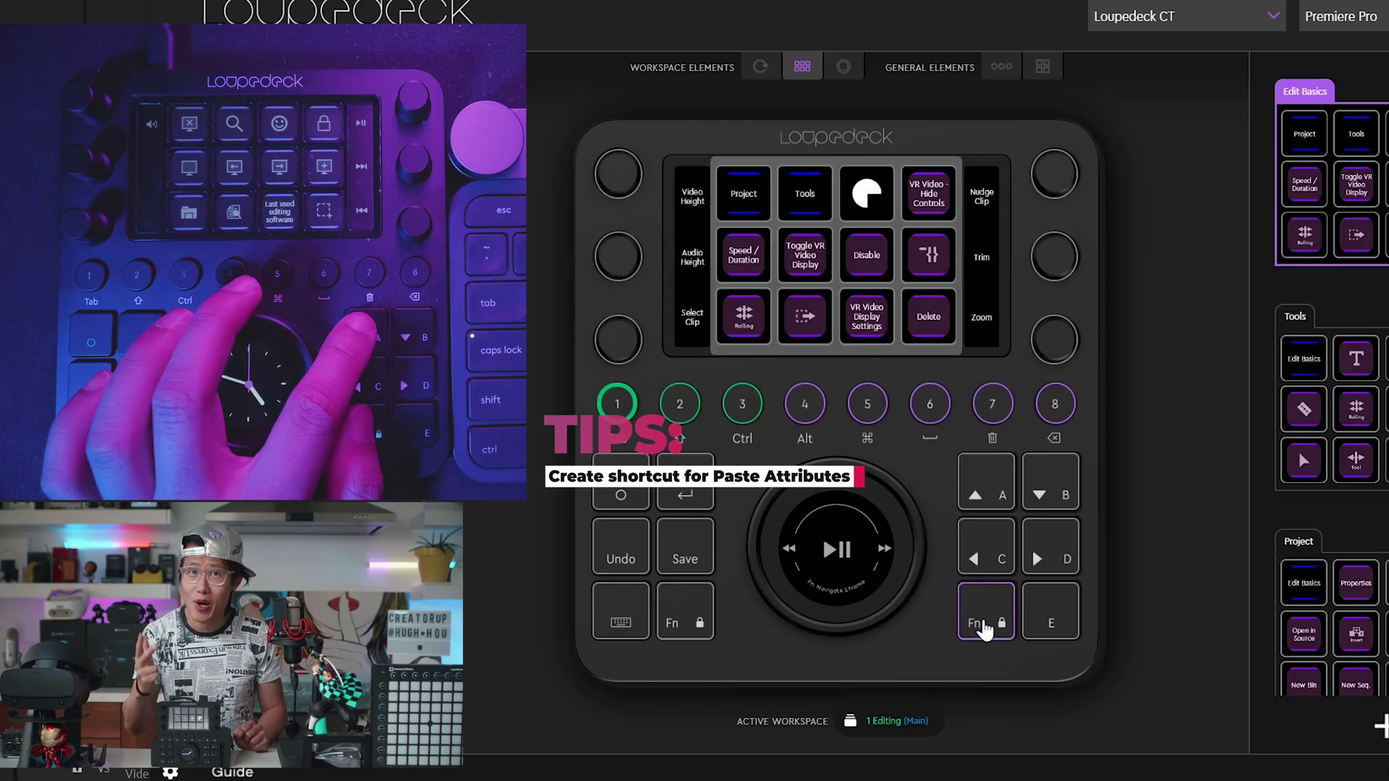
pyautogui.click(997, 497)
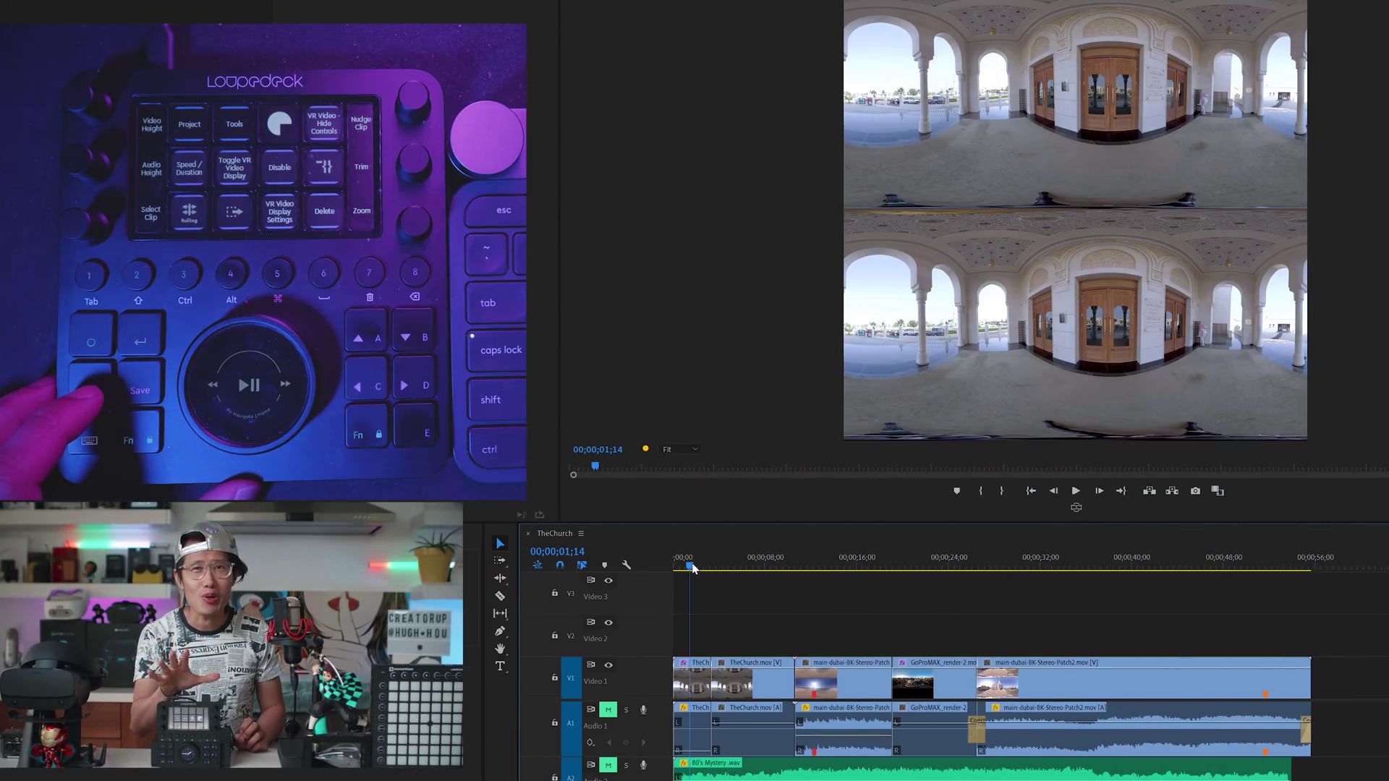
# Copy the first TheChurch clip's attributes and paste Motion, VR Rotate Sphere and Lumetri Color onto the second TheChurch clip
pyautogui.click(693, 666)
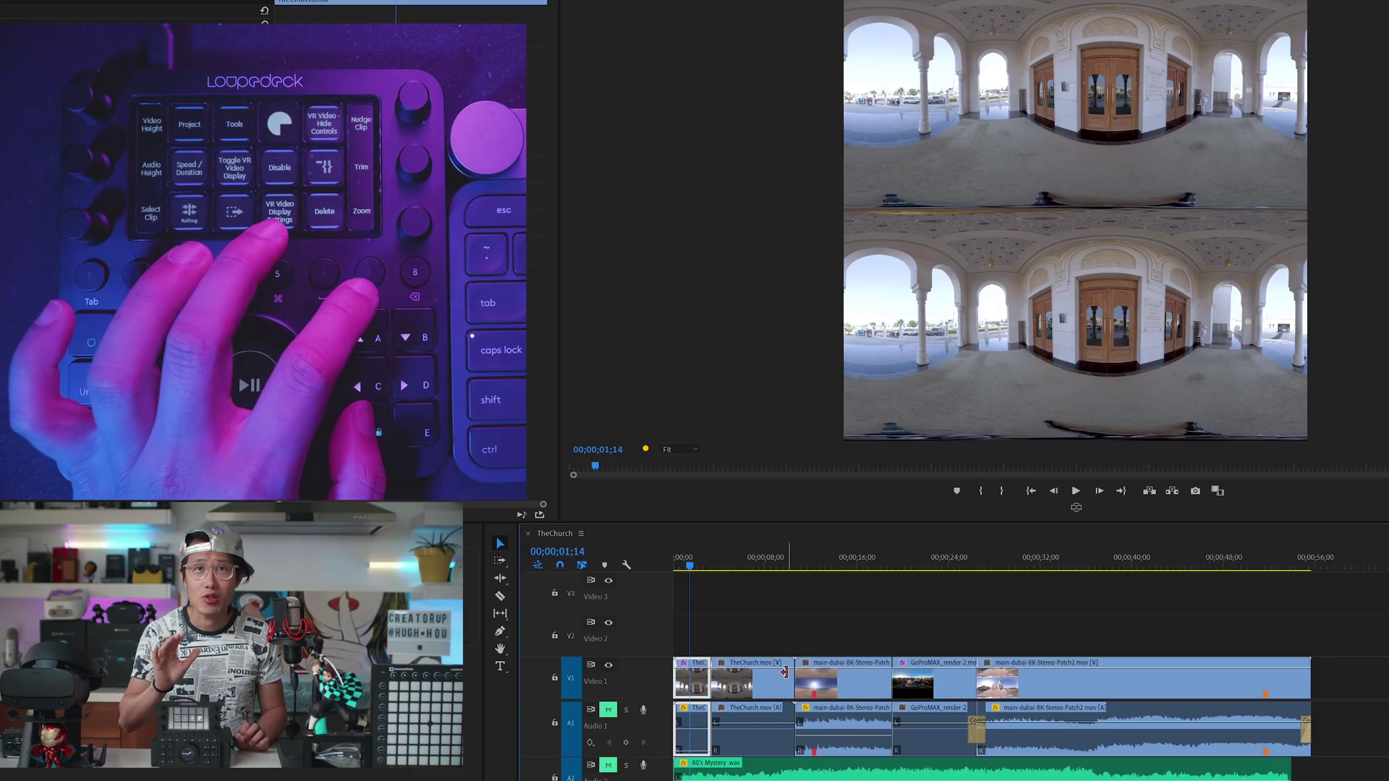
pyautogui.click(759, 664)
pyautogui.hotkey('ctrl', 'alt', 'v')
pyautogui.click(657, 273)
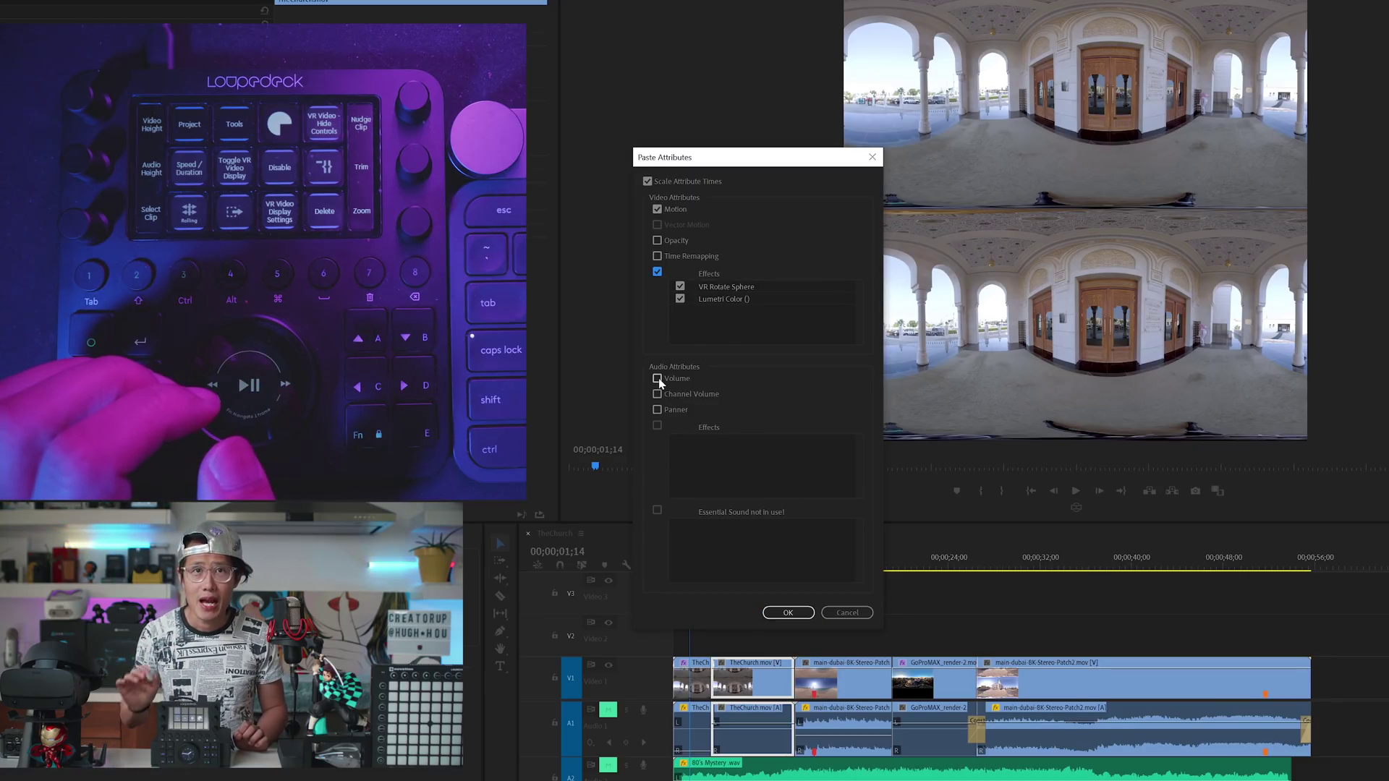
pyautogui.click(787, 613)
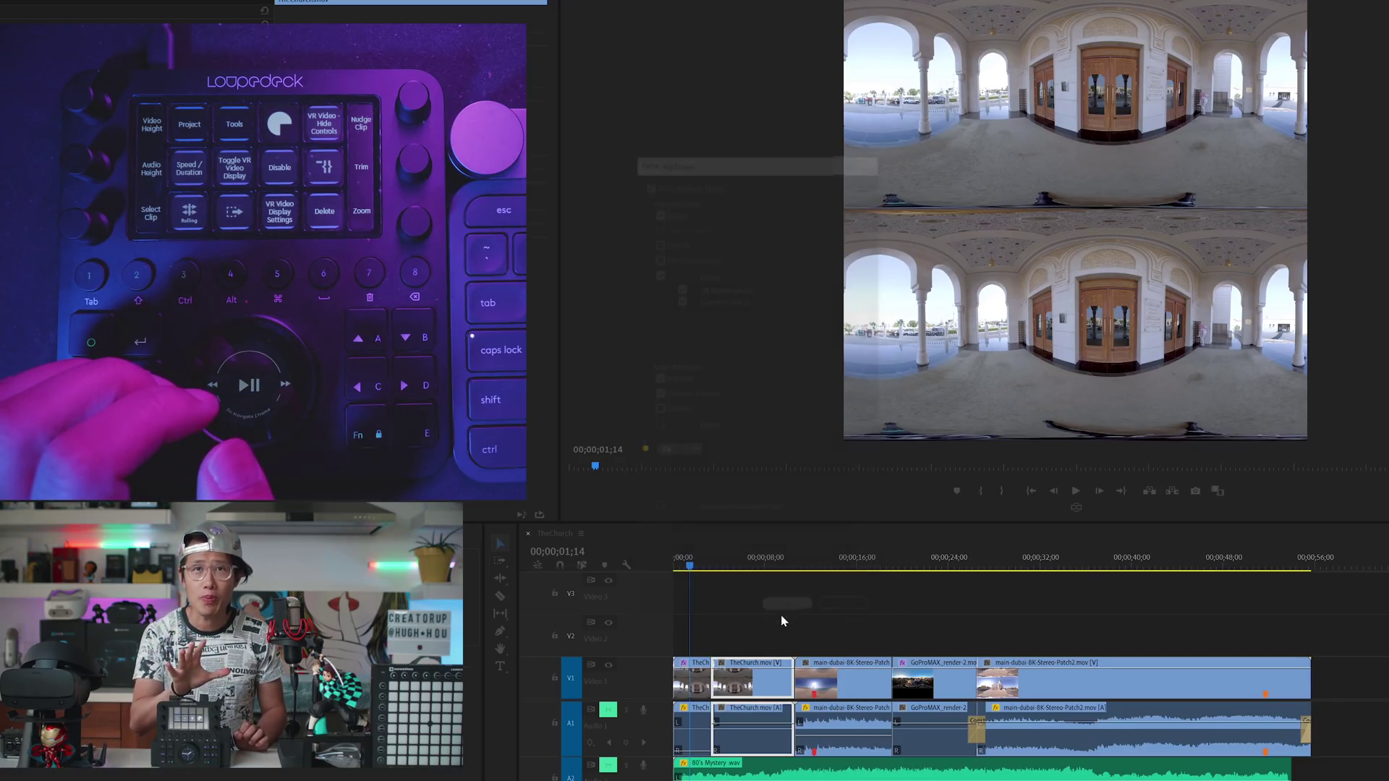
# Cut the second TheChurch clip at 00;00;06;21 and ripple delete the part before the cut
pyautogui.moveTo(732, 568); pyautogui.dragTo(752, 567)
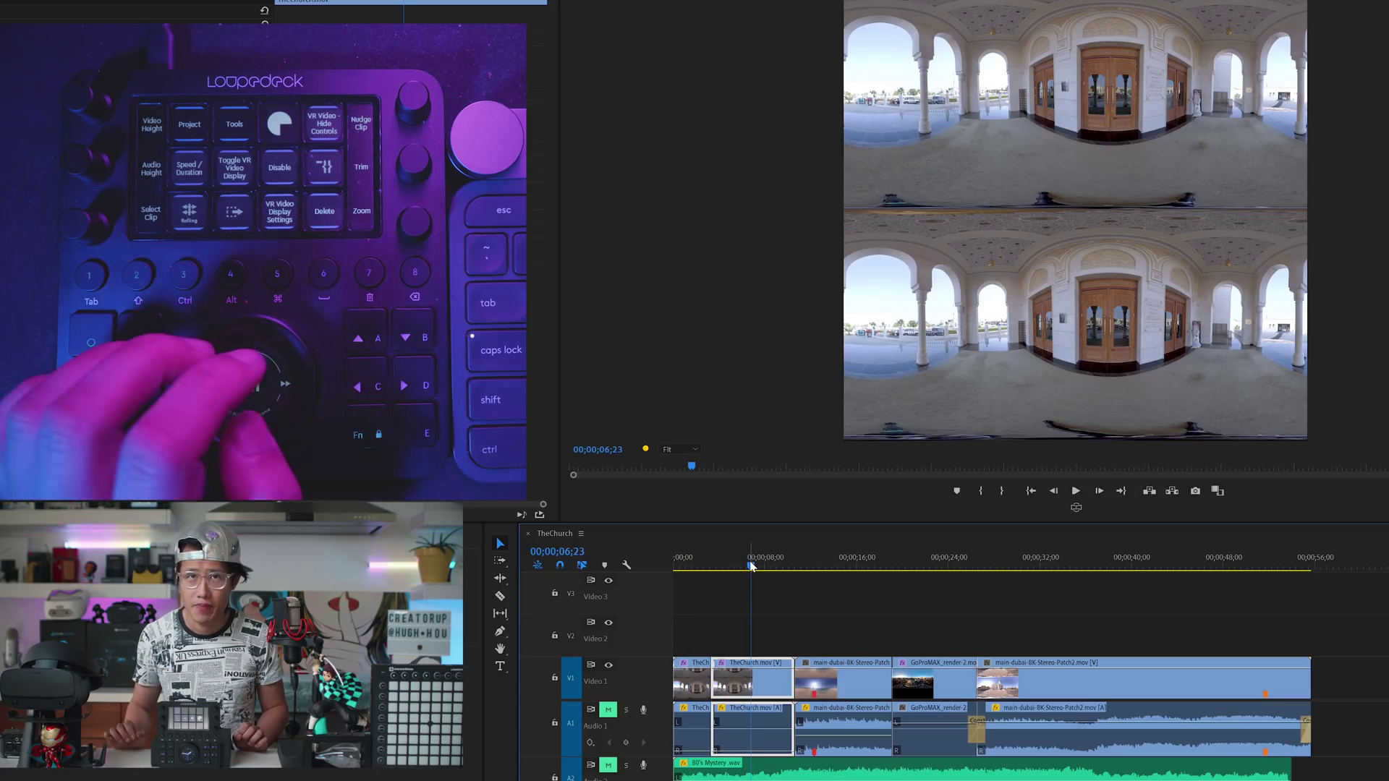
pyautogui.press('Left')
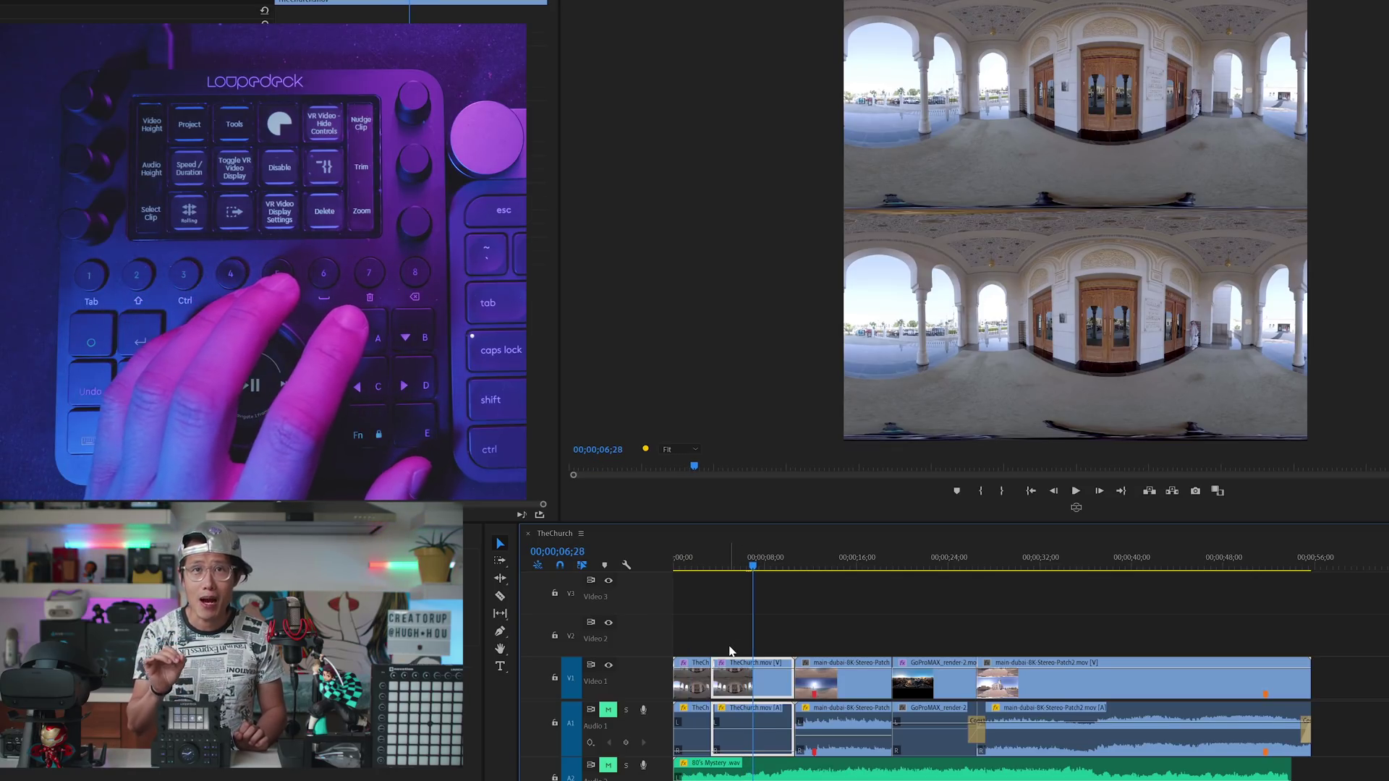
pyautogui.press('Left')
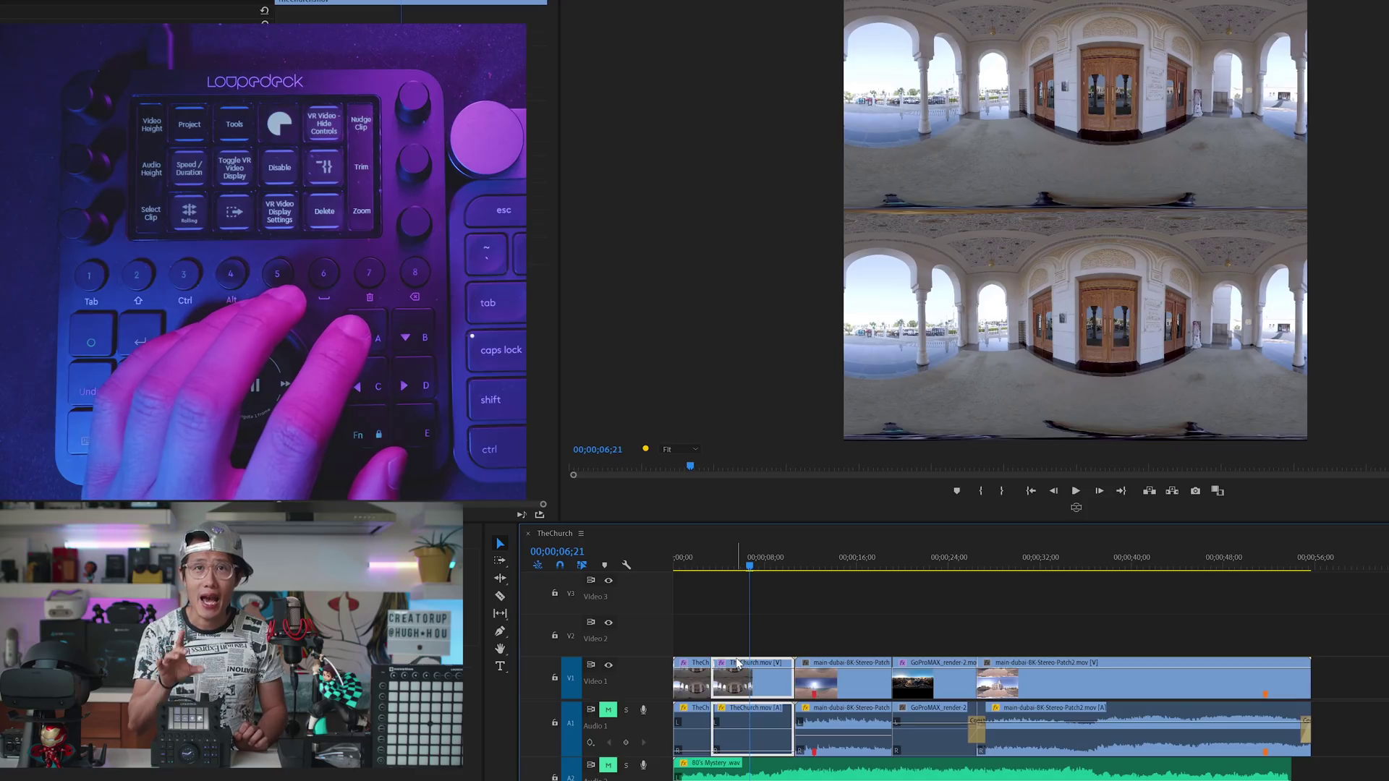
pyautogui.hotkey('ctrl', 'k')
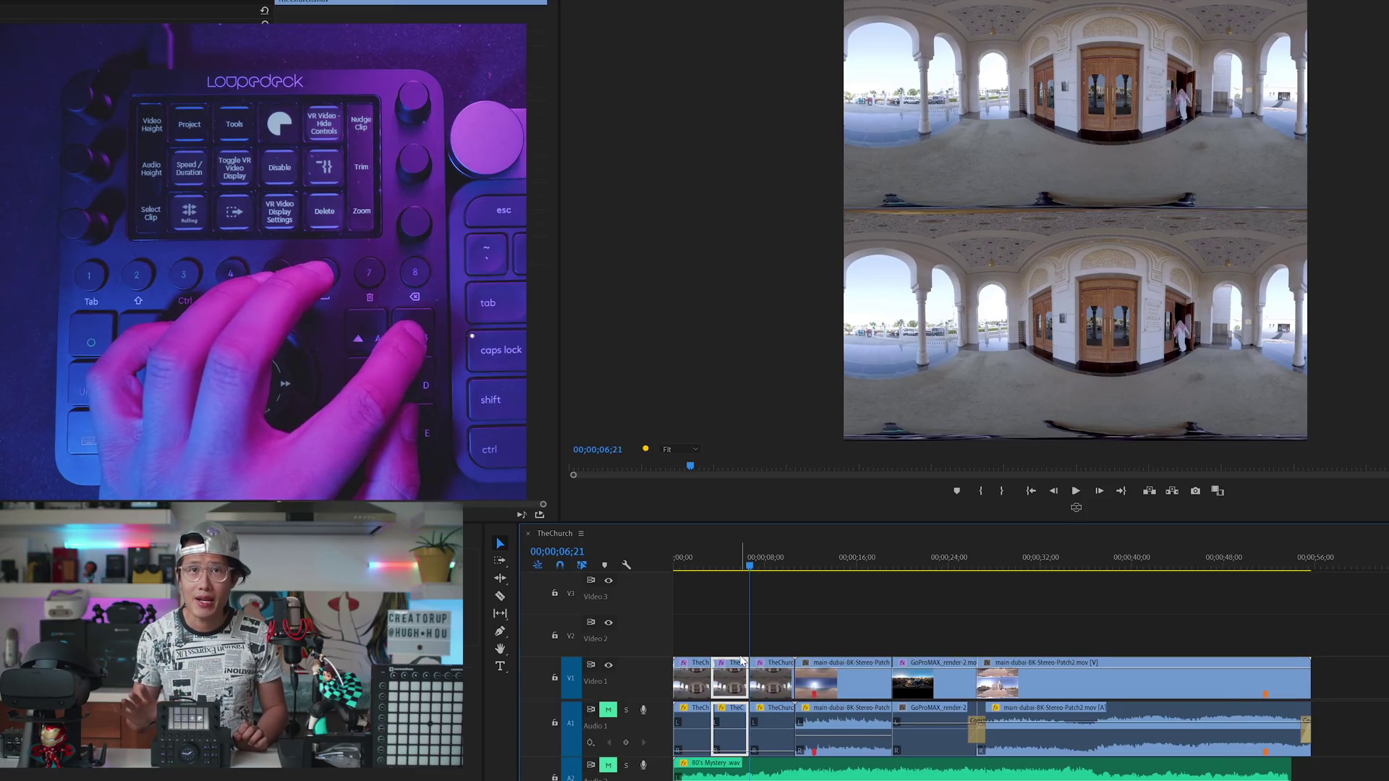
pyautogui.press('q')
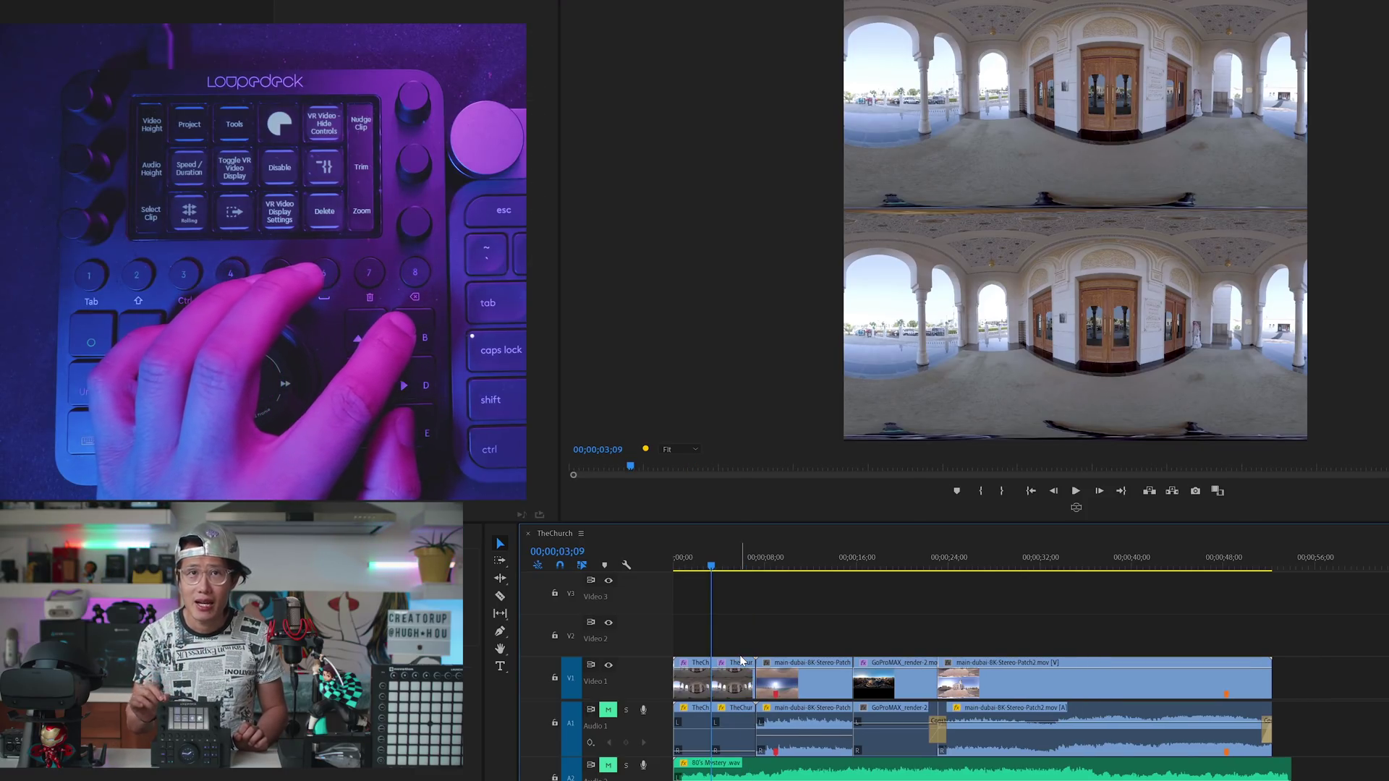
# Cut all tracks at 00;00;06;15 and ripple delete the short TheChurch remainder after the cut
pyautogui.press('Right')
pyautogui.press('space')
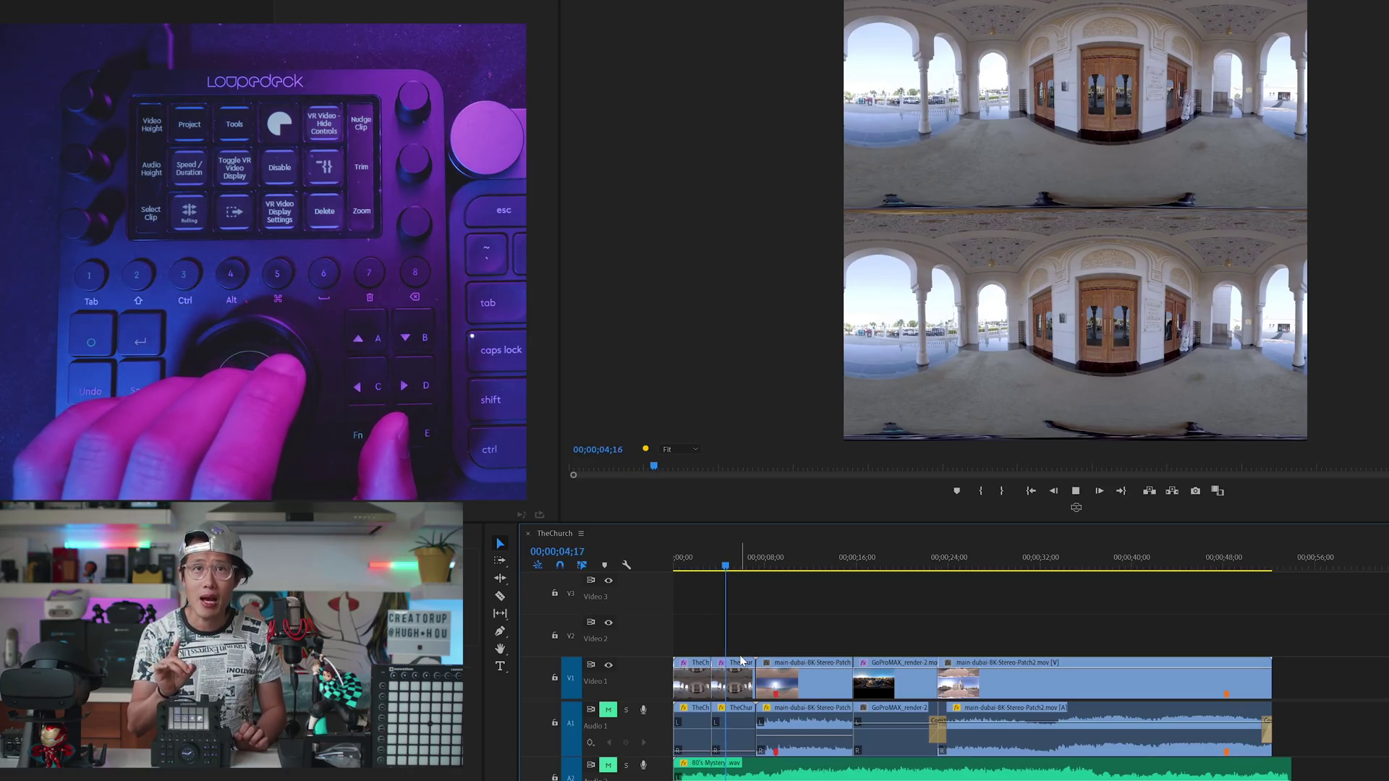
pyautogui.press('space')
pyautogui.press('Right')
pyautogui.press('Right')
pyautogui.press('Right')
pyautogui.press('Right')
pyautogui.press('Right')
pyautogui.press('Right')
pyautogui.press('Right')
pyautogui.press('Right')
pyautogui.press('Right')
pyautogui.press('Right')
pyautogui.press('Right')
pyautogui.press('Right')
pyautogui.press('Right')
pyautogui.press('Right')
pyautogui.press('Right')
pyautogui.press('Right')
pyautogui.press('Right')
pyautogui.press('Right')
pyautogui.press('Right')
pyautogui.press('Right')
pyautogui.press('Left')
pyautogui.press('Left')
pyautogui.press('Left')
pyautogui.press('Left')
pyautogui.press('Left')
pyautogui.press('Left')
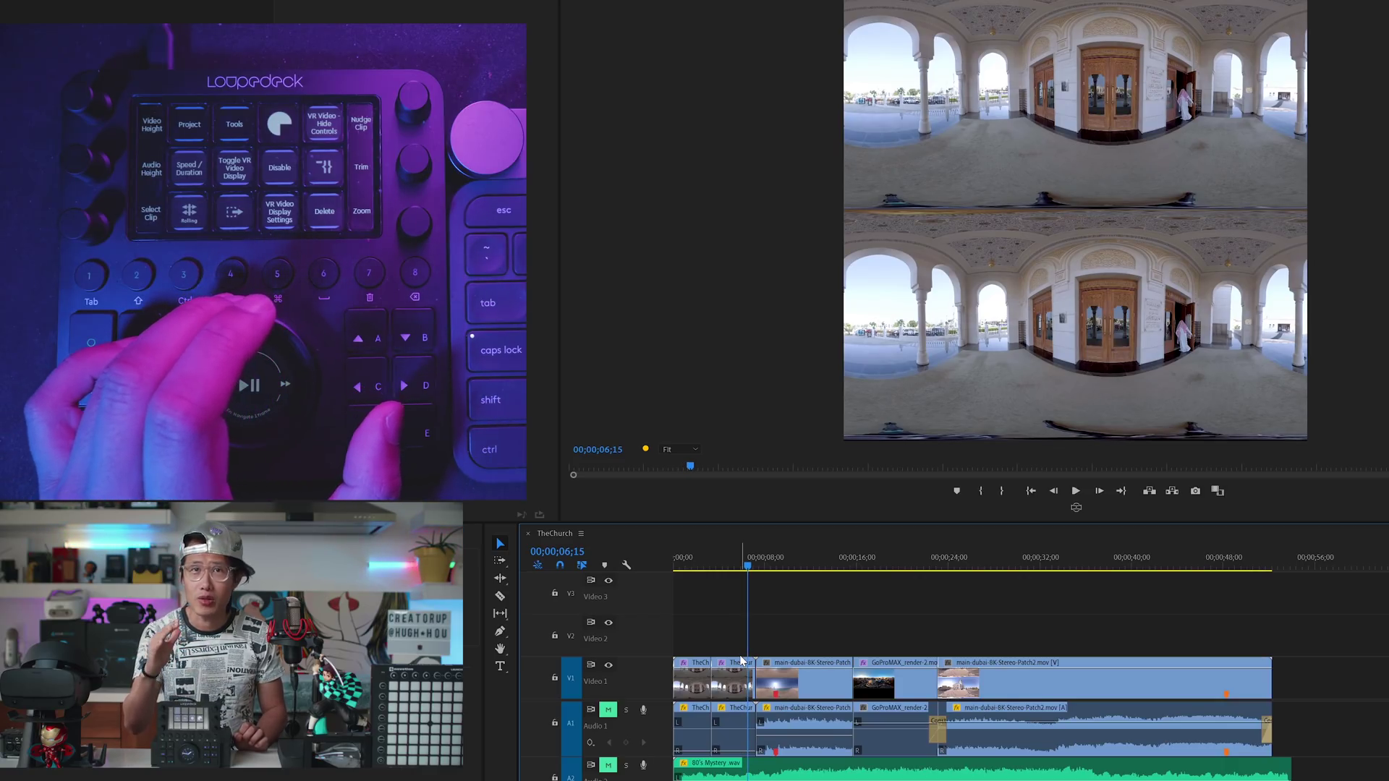
pyautogui.hotkey('ctrl', 'shift', 'k')
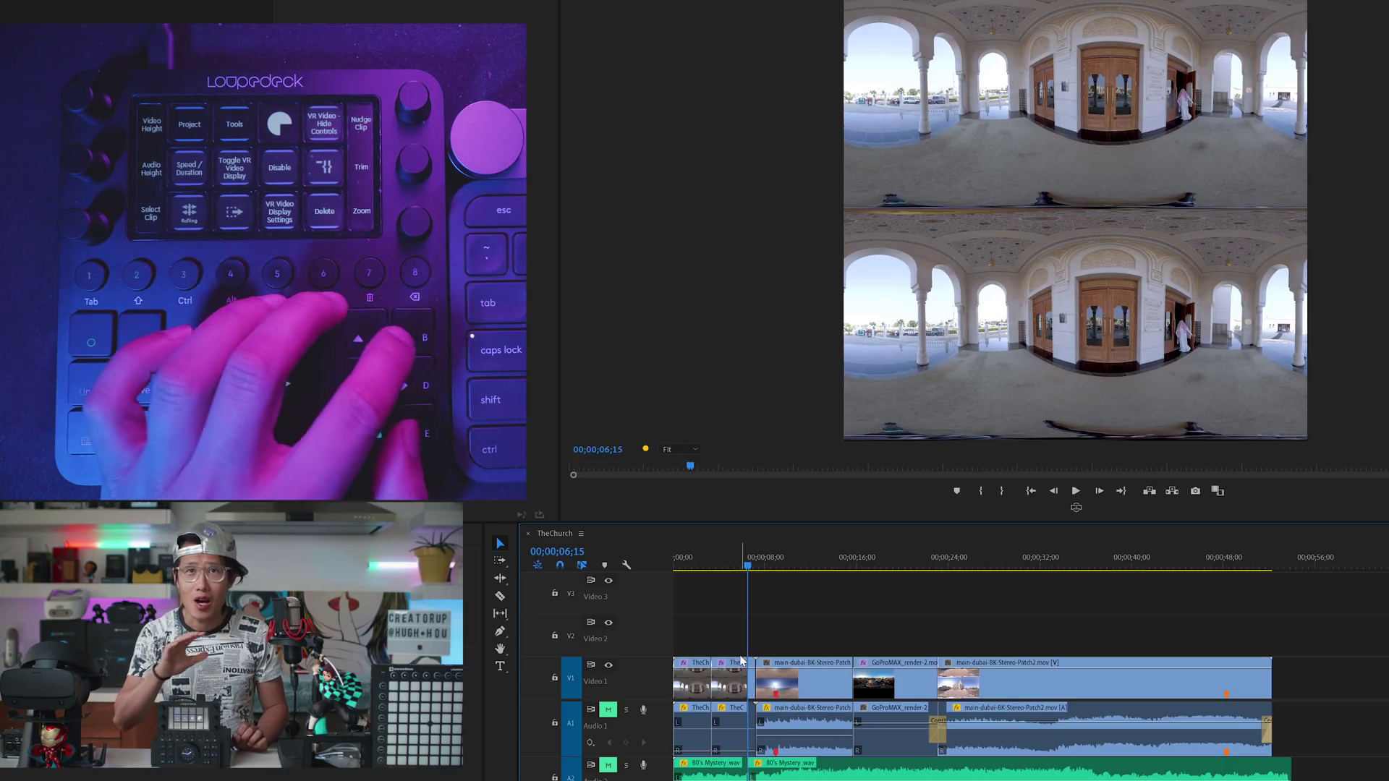
pyautogui.click(751, 672)
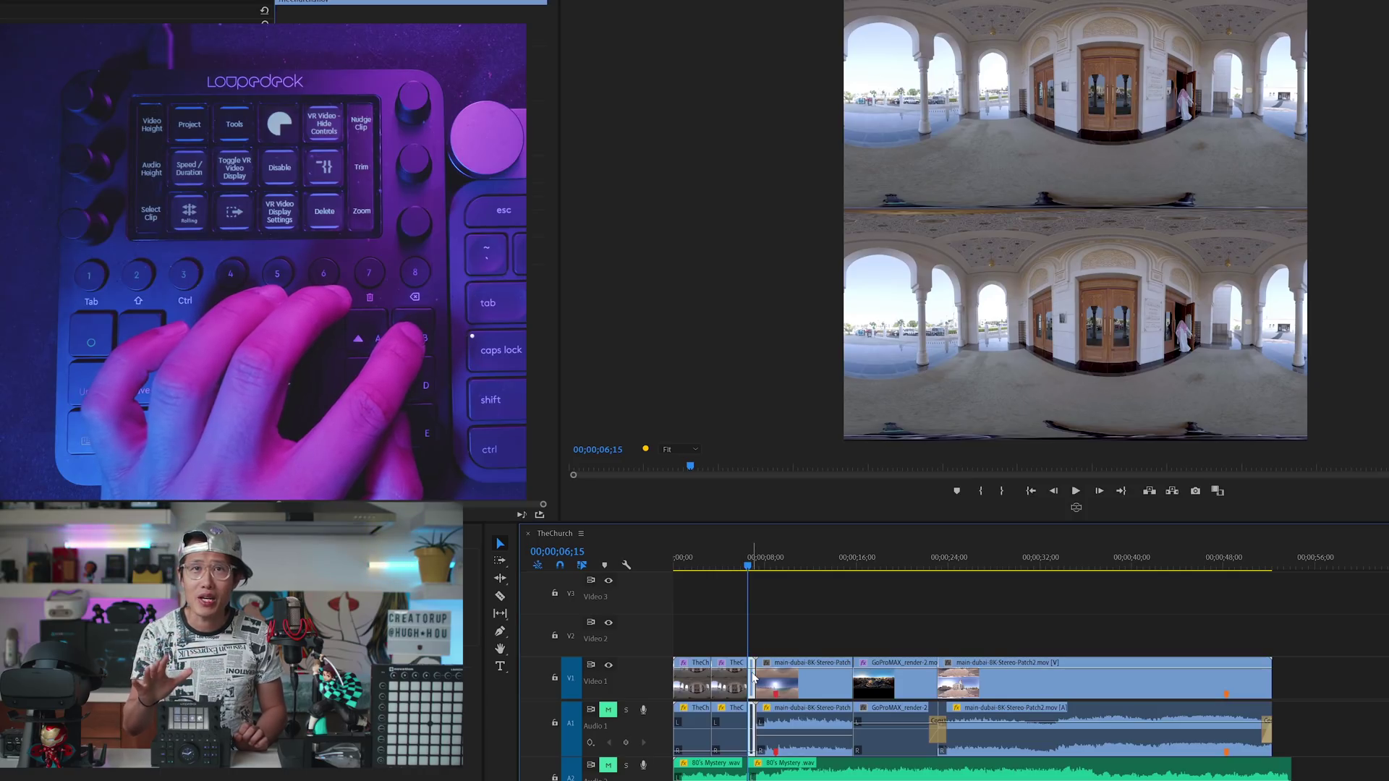
pyautogui.hotkey('shift', 'Delete')
# Cut the first main-dubai-8K-Stereo-Patch clip at two points, the second at 00;00;08;26, and select one of its pieces
pyautogui.press('Right')
pyautogui.press('Right')
pyautogui.press('Right')
pyautogui.press('Right')
pyautogui.press('Right')
pyautogui.press('Right')
pyautogui.press('Right')
pyautogui.press('Right')
pyautogui.press('Right')
pyautogui.press('Right')
pyautogui.press('Right')
pyautogui.press('Right')
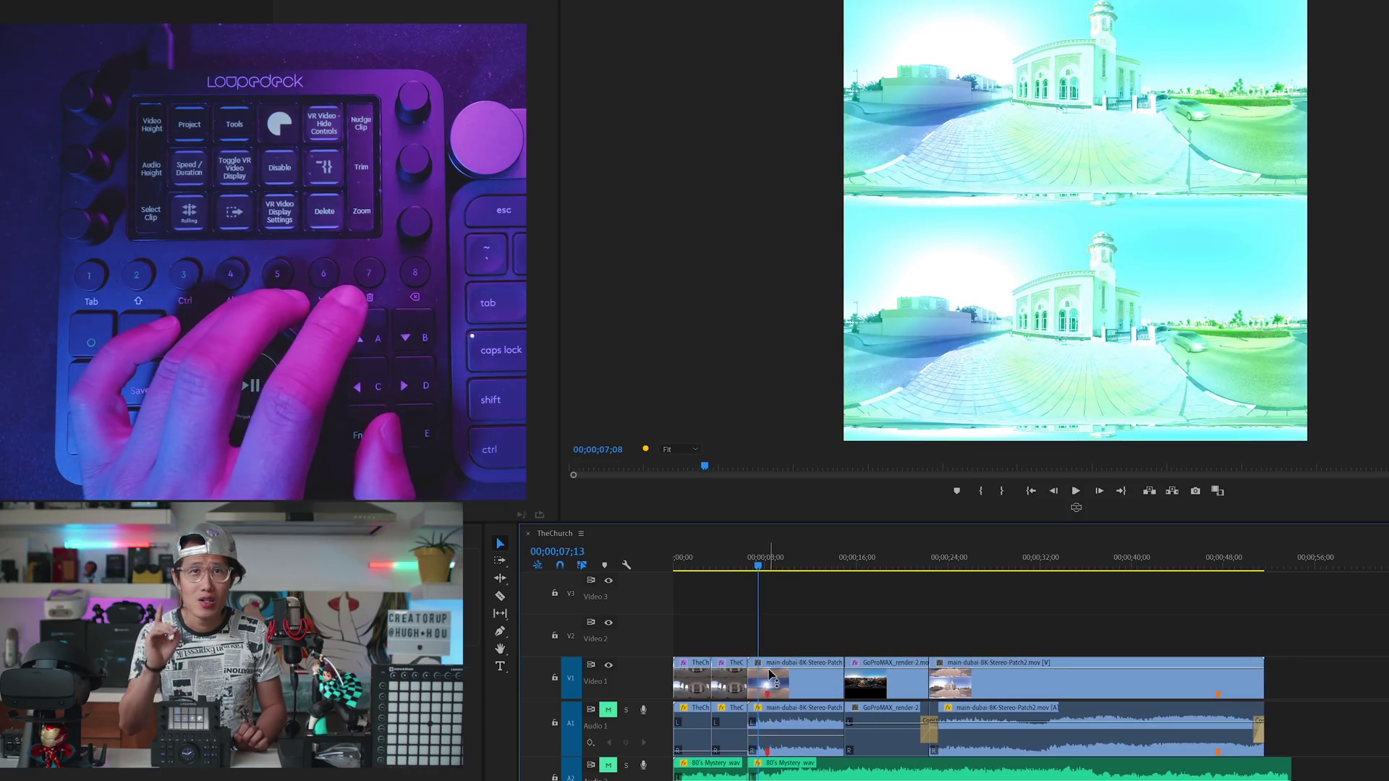
pyautogui.hotkey('ctrl', 'k')
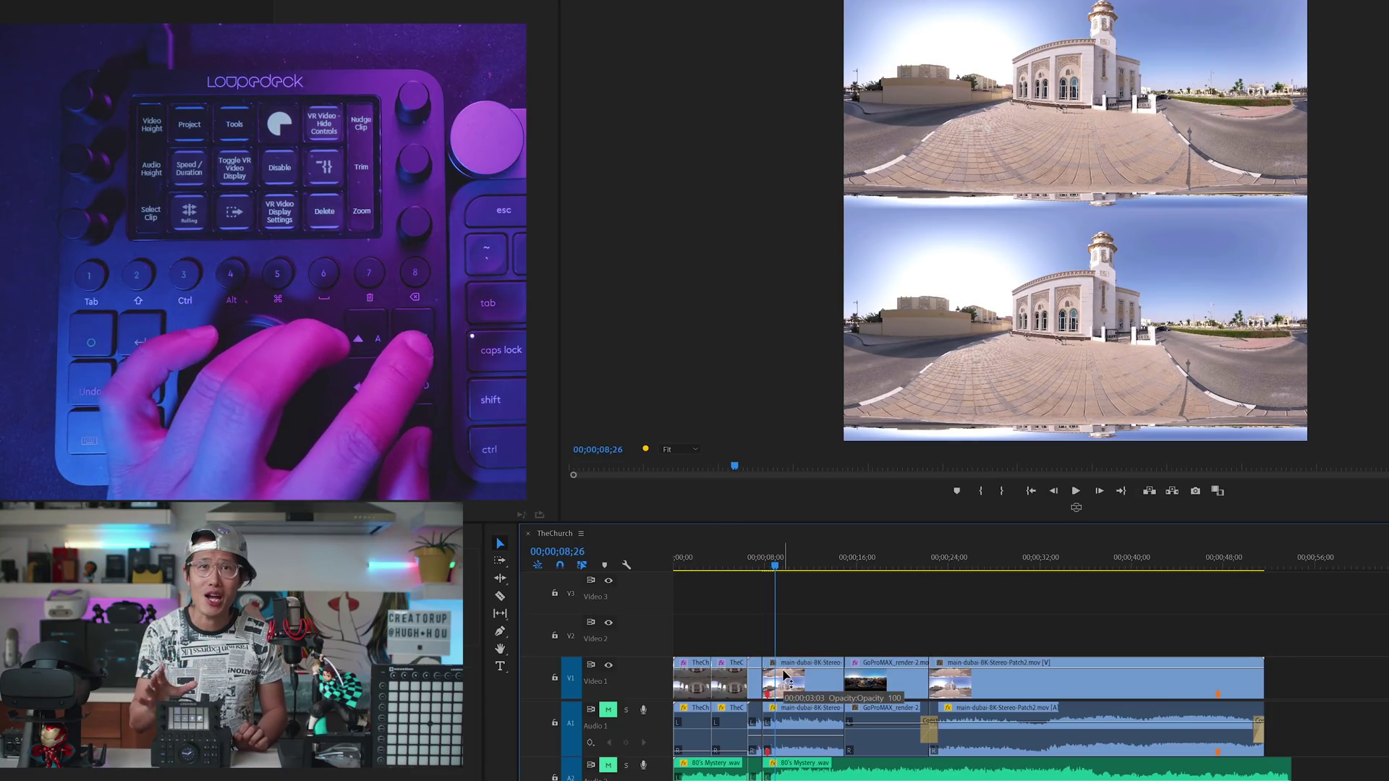
pyautogui.hotkey('ctrl', 'k')
pyautogui.click(780, 673)
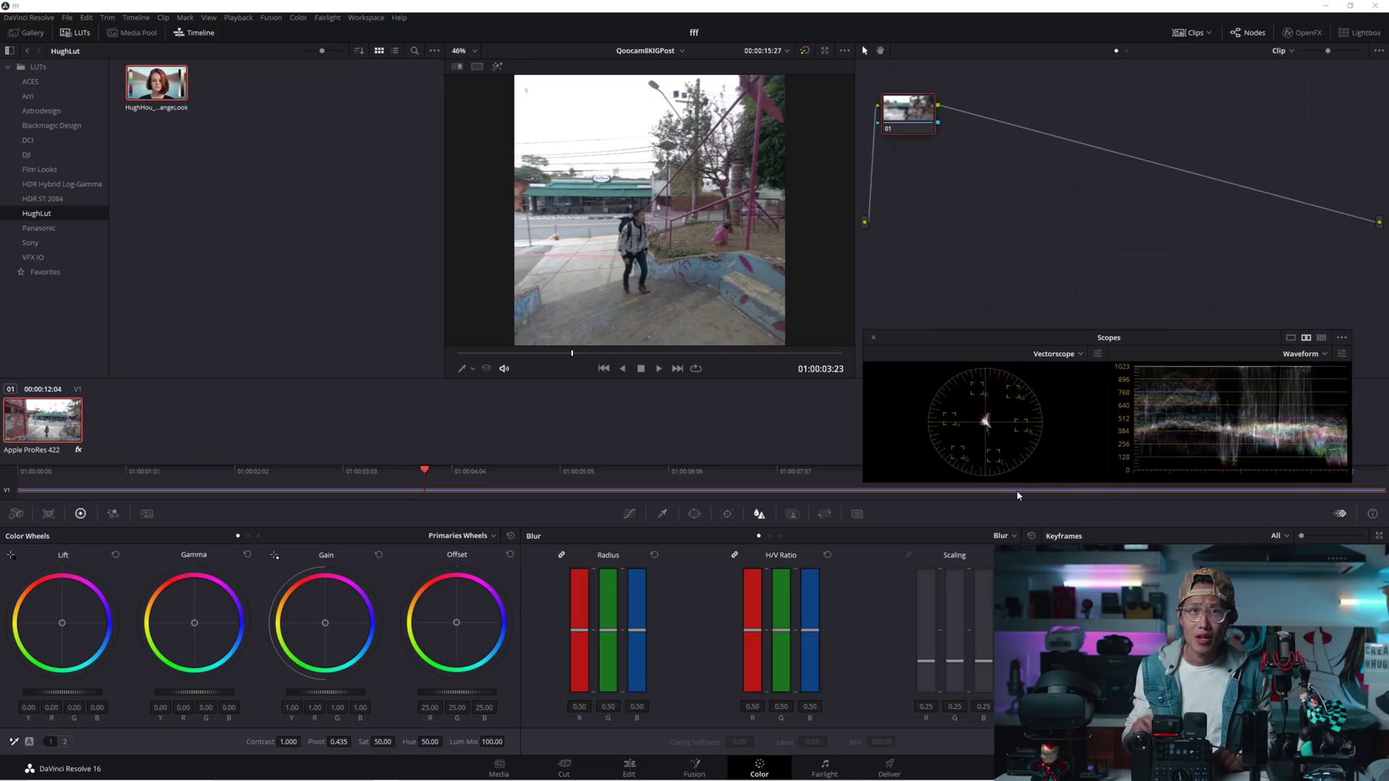
# Switch to DaVinci Resolve, place the playhead at 01:00:05:13 and lower the master Lift slightly
pyautogui.click(606, 479)
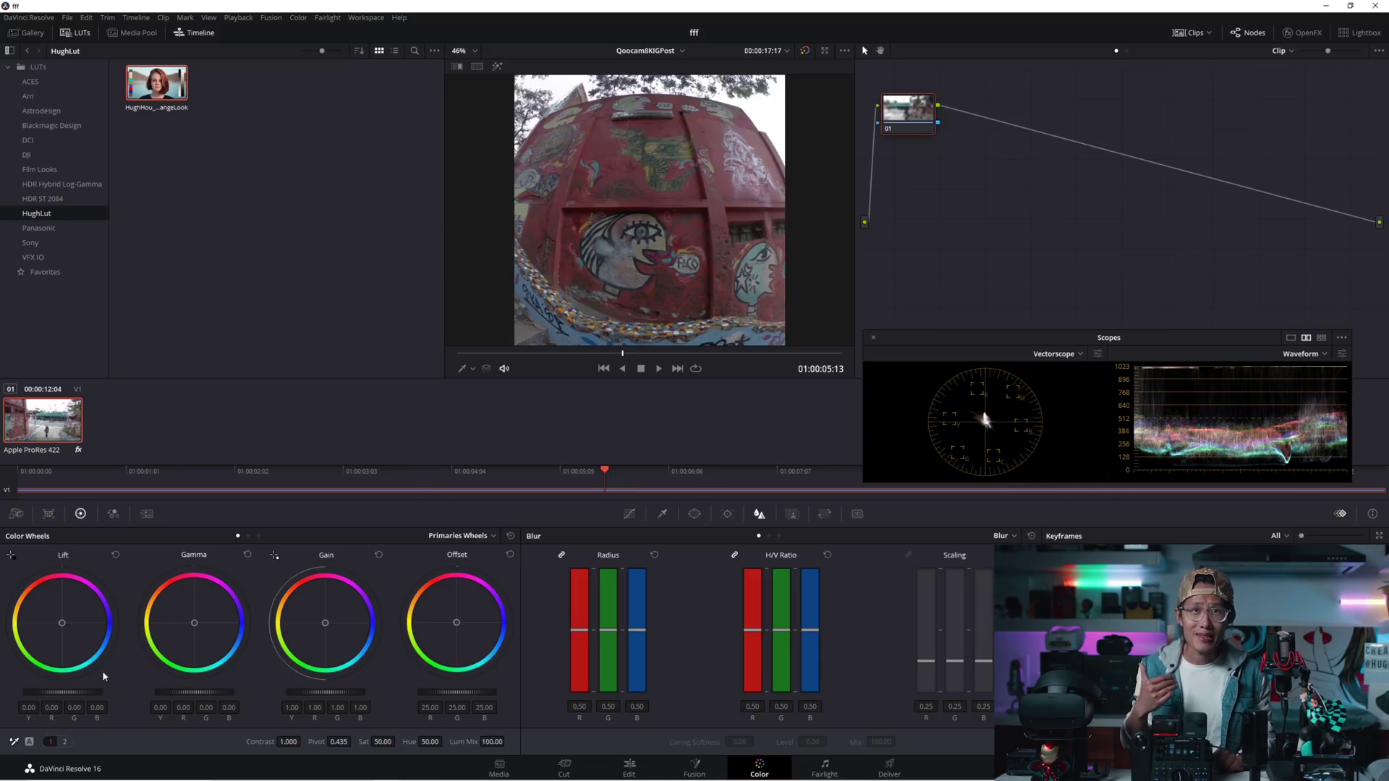
pyautogui.moveTo(62, 691); pyautogui.dragTo(55, 692)
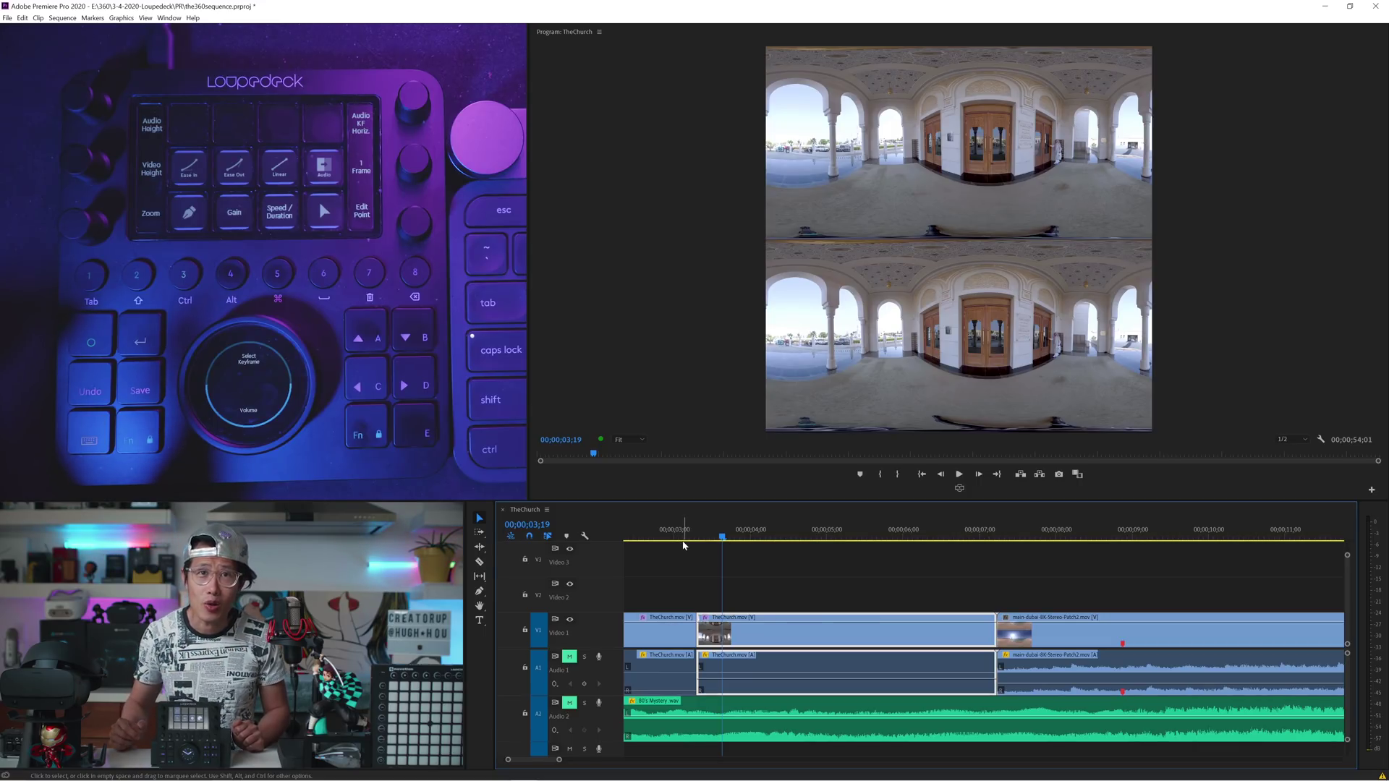
# In Premiere Pro, add Constant Power transitions at the audio edit points, including the start of the main-dubai-8K-Stereo-Patch2.mov audio
pyautogui.click(699, 668)
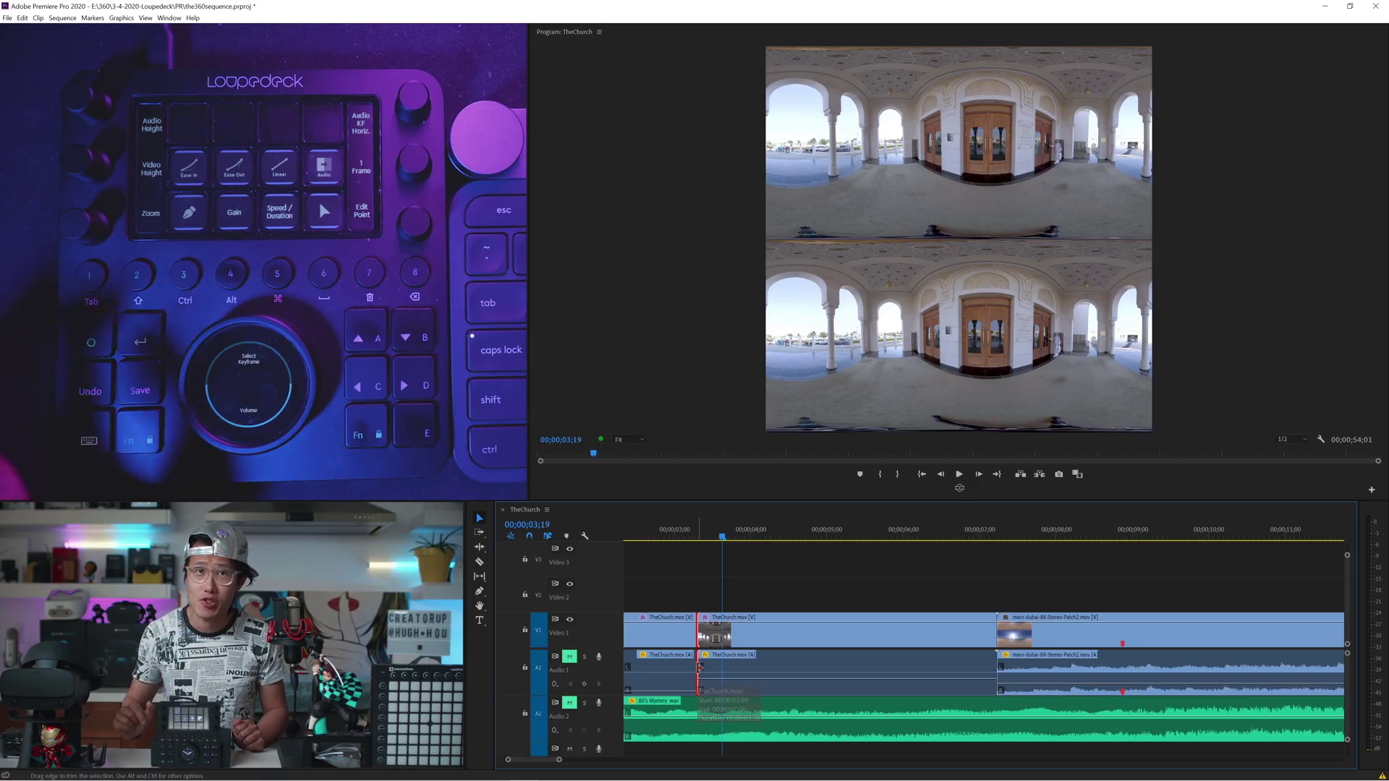
pyautogui.hotkey('ctrl', 'shift', 'd')
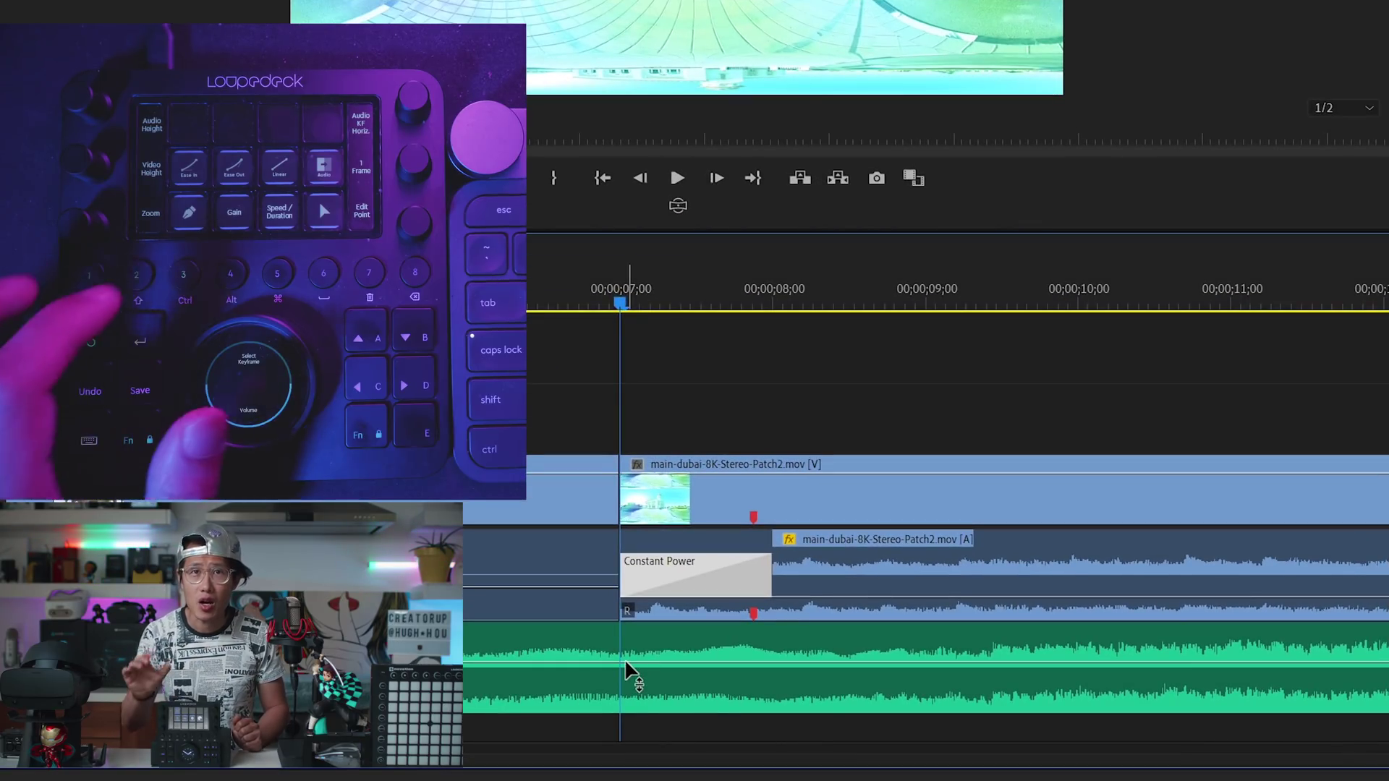
# Add four volume keyframes to the 80's Mystery music clip with the Pen tool, between about 00;00;07;00 and 00;00;10;07
pyautogui.press('p')
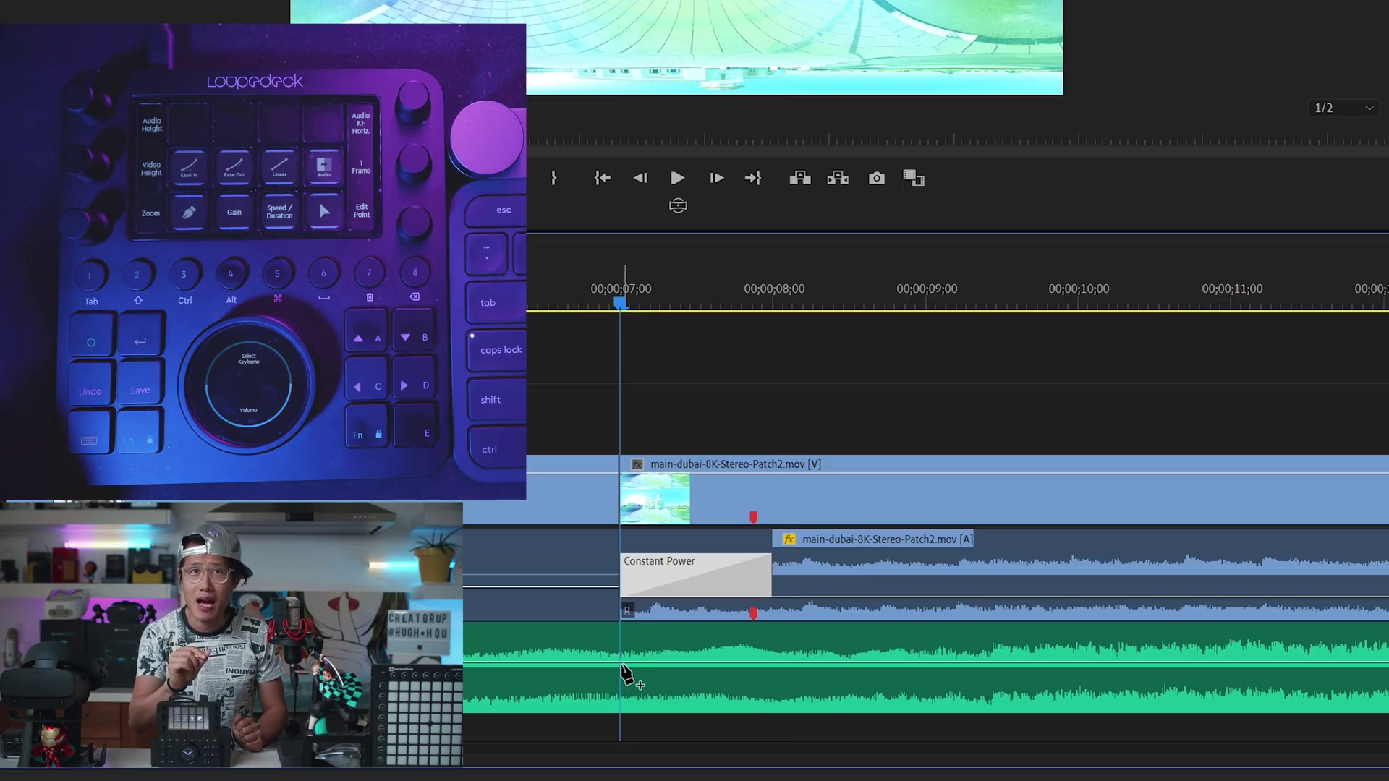
pyautogui.click(622, 662)
pyautogui.click(1037, 662)
pyautogui.moveTo(1119, 670)
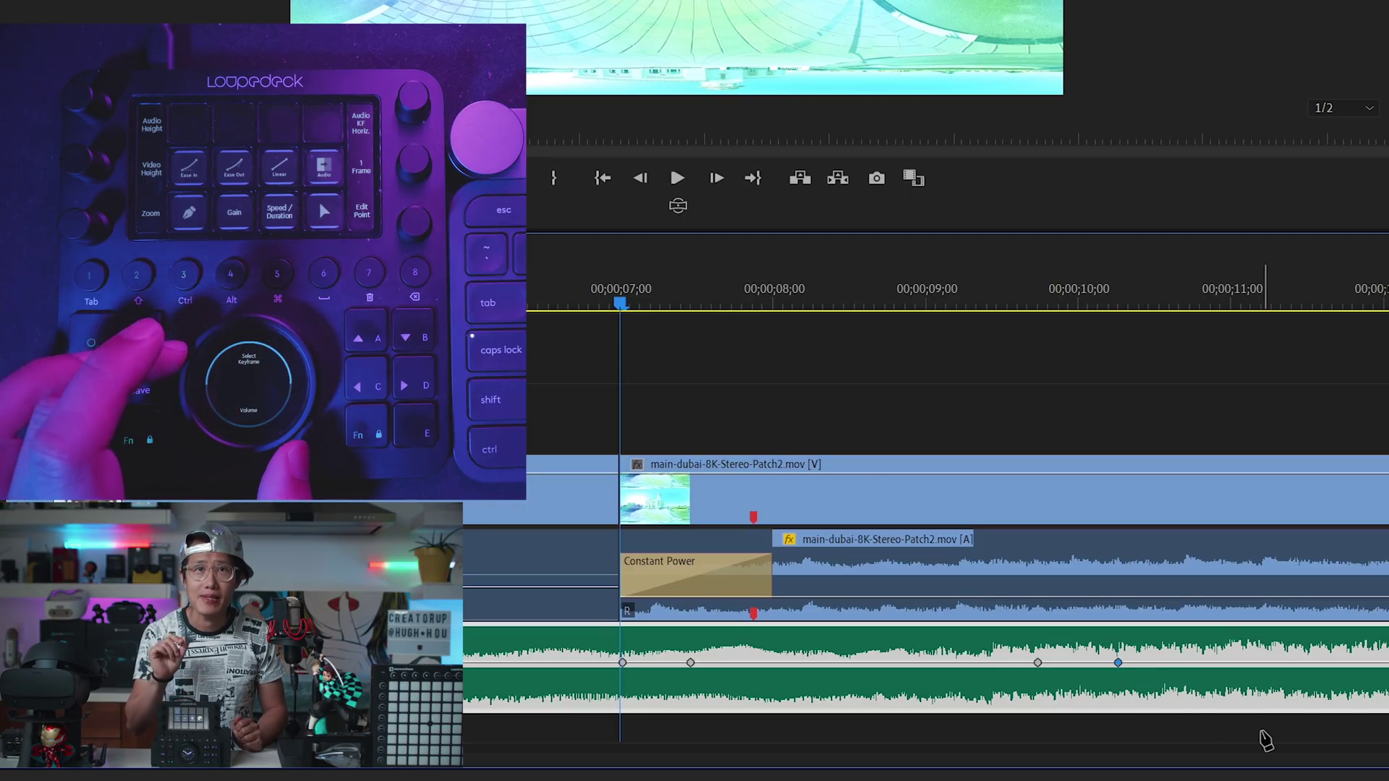
# Select the second volume keyframe on the music clip and lower its level
pyautogui.hotkey('alt', 'k')
pyautogui.hotkey('alt', 'k')
pyautogui.hotkey('ctrl', 'shift', ',')
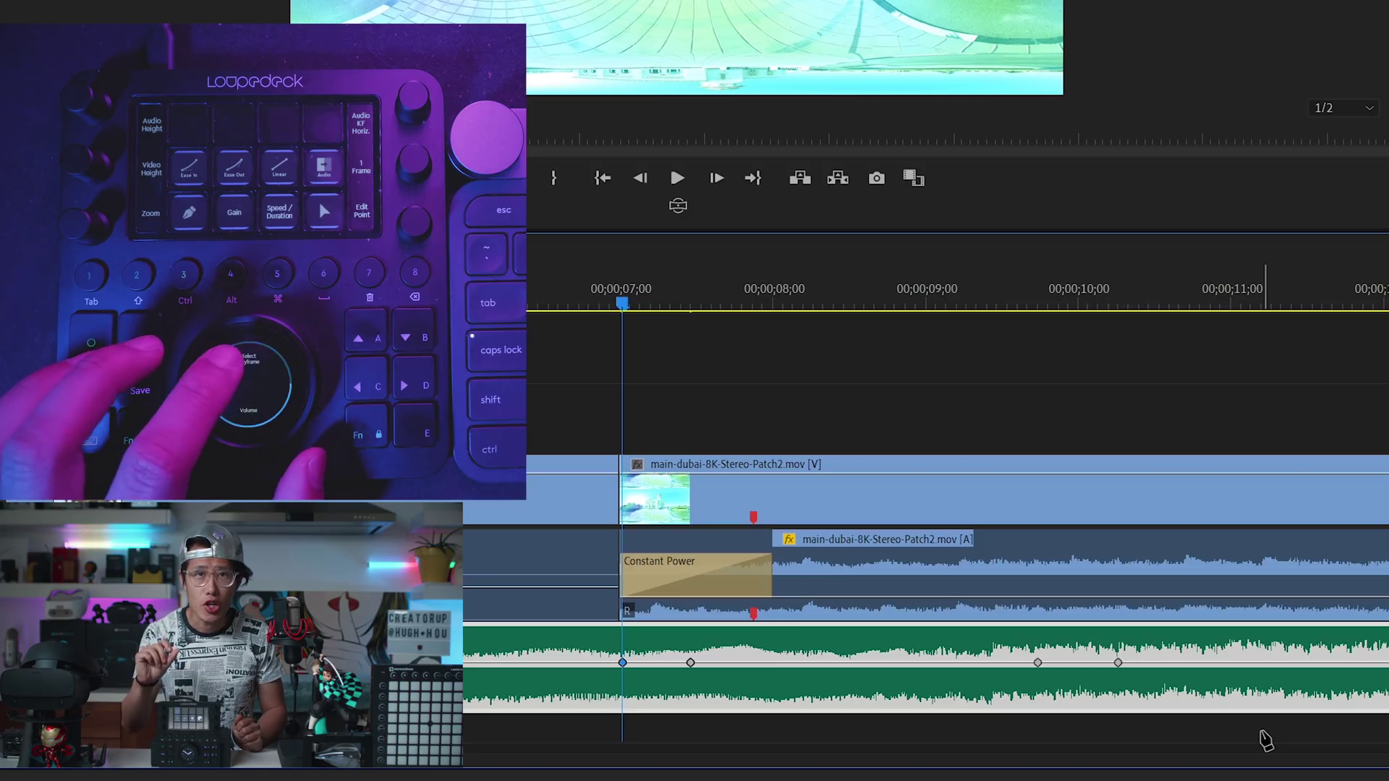
pyautogui.hotkey('ctrl', 'shift', '.')
pyautogui.hotkey('ctrl', 'shift', '.')
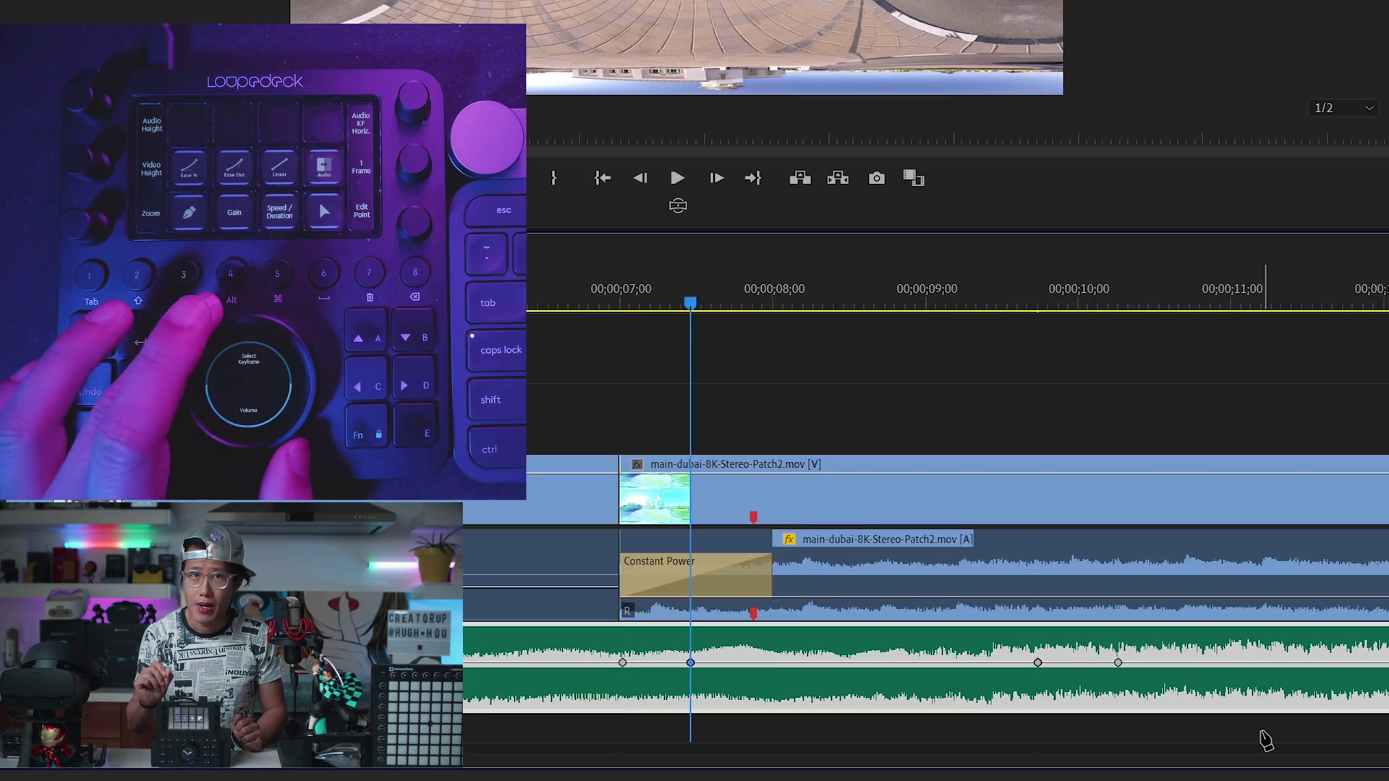
pyautogui.press('[')
pyautogui.press('[')
pyautogui.press('[')
# Select the third volume keyframe on the music clip and lower it to about the second keyframe's level
pyautogui.hotkey('ctrl', 'shift', '.')
pyautogui.hotkey('ctrl', 'shift', '.')
pyautogui.hotkey('ctrl', 'shift', ',')
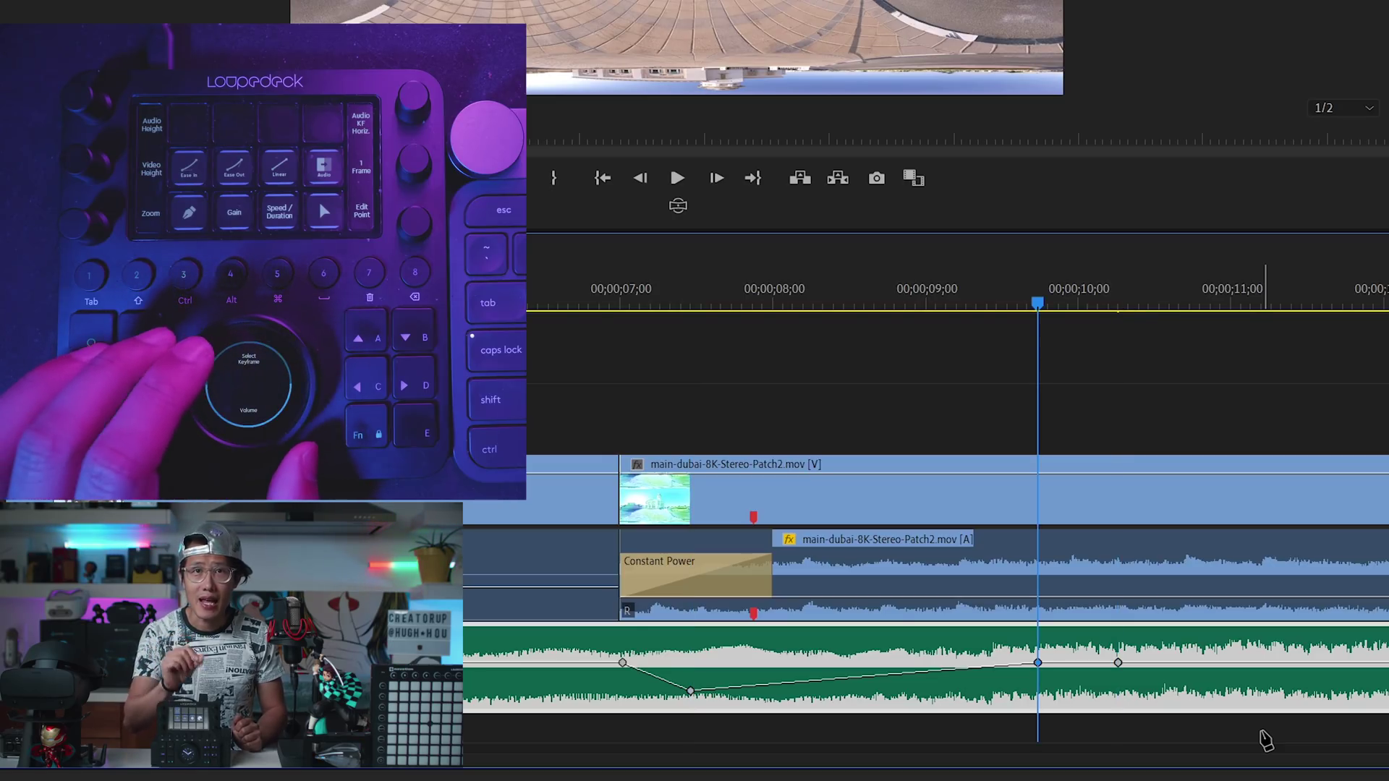
pyautogui.press('[')
pyautogui.press('[')
pyautogui.press('[')
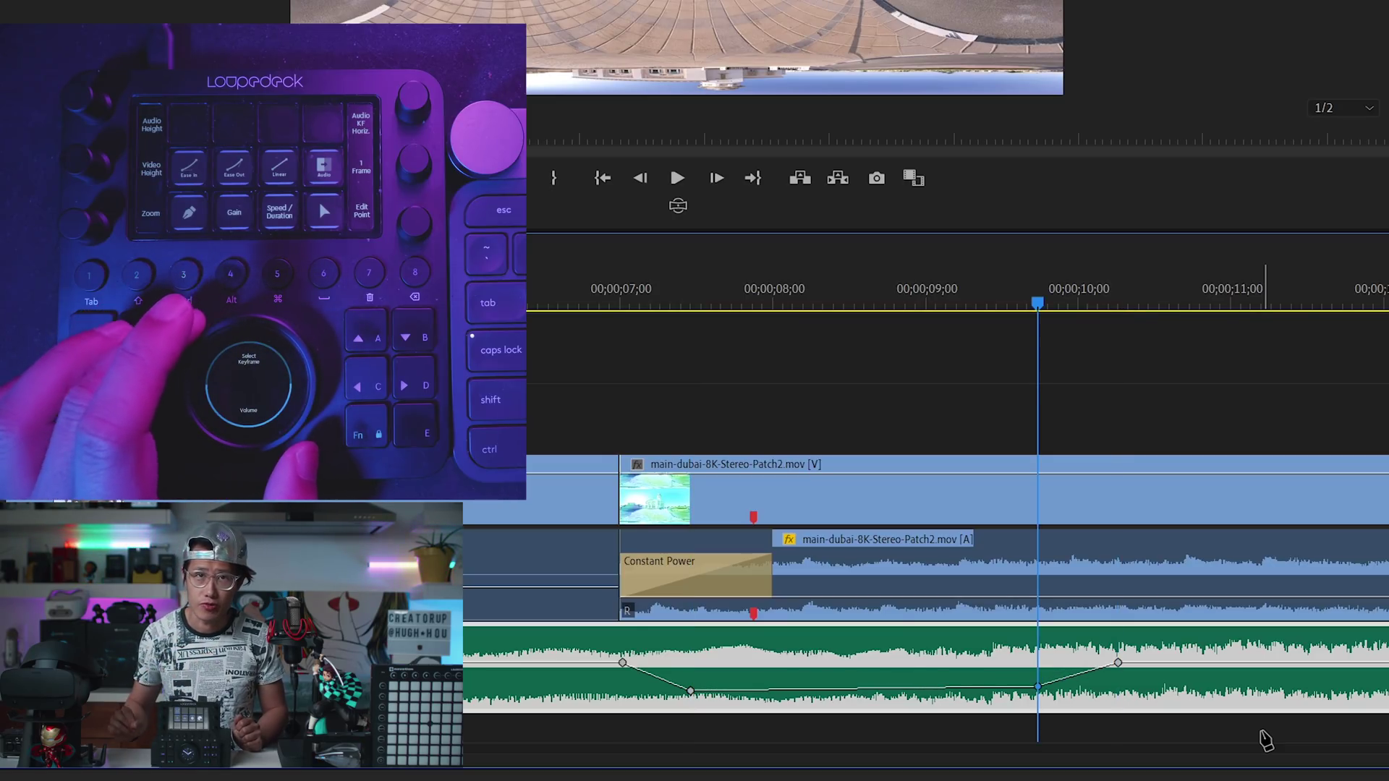
pyautogui.press('[')
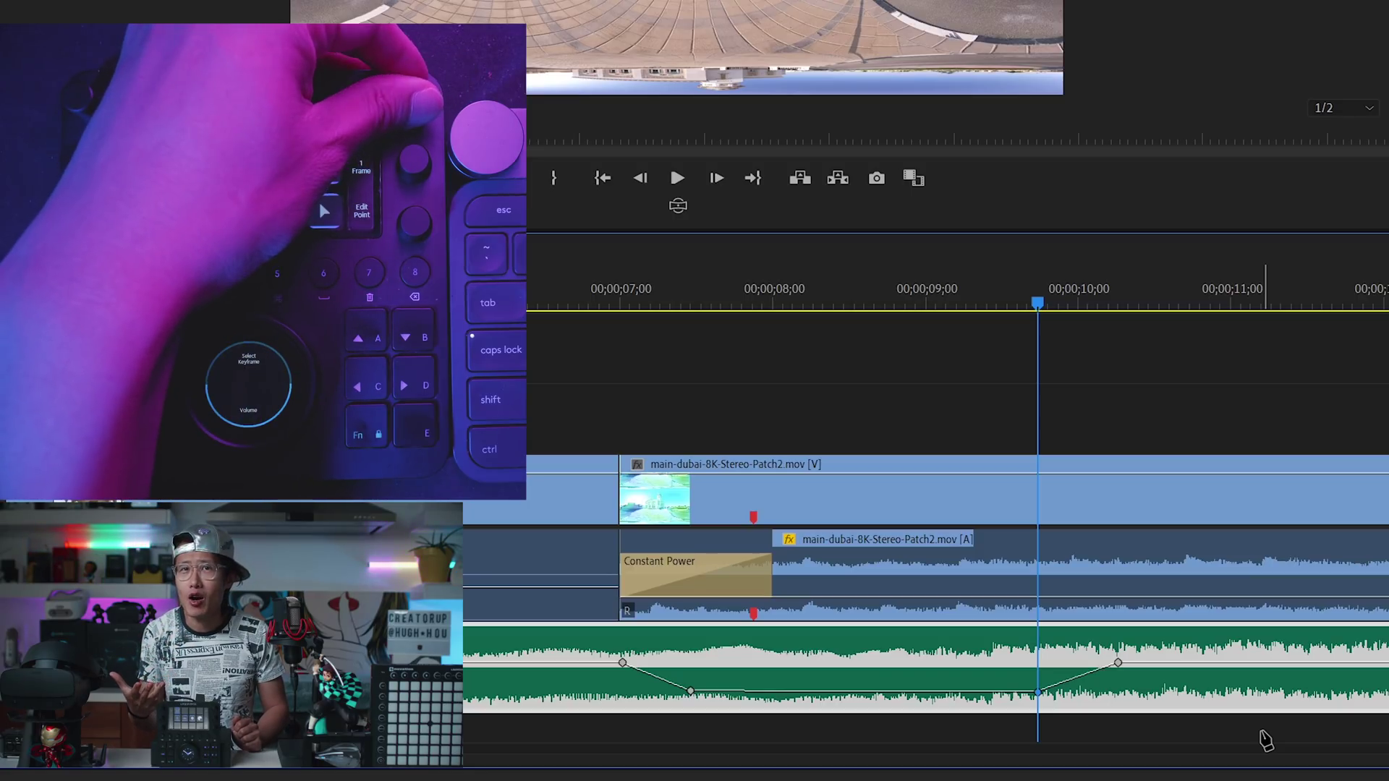
# Nudge the third music keyframe back and forth in time and leave it earlier, at about 00;00;09;16
pyautogui.hotkey('alt', 'Right')
pyautogui.hotkey('alt', 'Right')
pyautogui.hotkey('alt', 'Right')
pyautogui.hotkey('alt', 'Right')
pyautogui.hotkey('alt', 'Right')
pyautogui.hotkey('alt', 'Left')
pyautogui.hotkey('alt', 'Left')
pyautogui.hotkey('alt', 'Left')
pyautogui.hotkey('alt', 'Left')
pyautogui.hotkey('alt', 'Left')
pyautogui.hotkey('alt', 'Left')
pyautogui.hotkey('alt', 'Left')
pyautogui.hotkey('alt', 'Left')
pyautogui.hotkey('alt', 'Left')
pyautogui.hotkey('alt', 'Left')
pyautogui.hotkey('alt', 'Left')
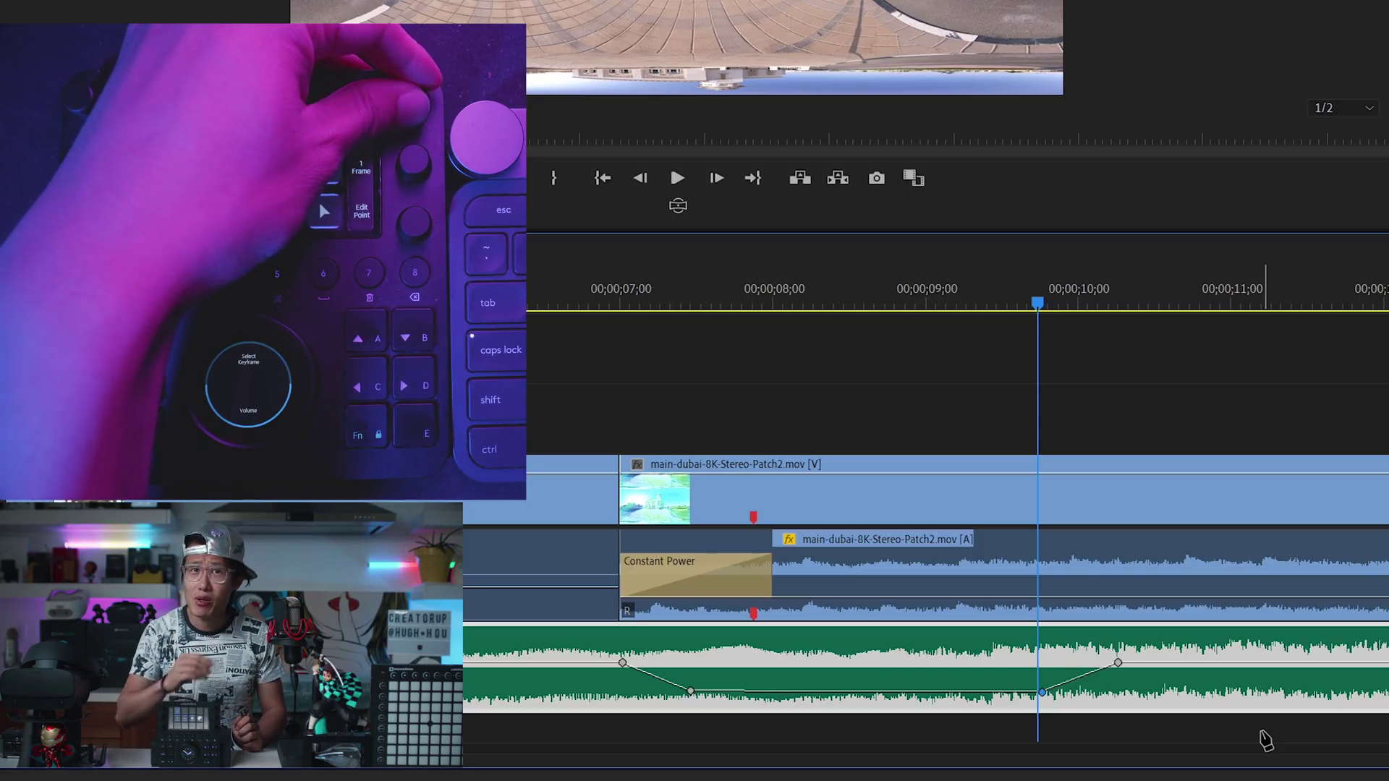
pyautogui.hotkey('alt', 'Right')
pyautogui.hotkey('alt', 'Right')
pyautogui.hotkey('alt', 'Right')
pyautogui.hotkey('alt', 'Right')
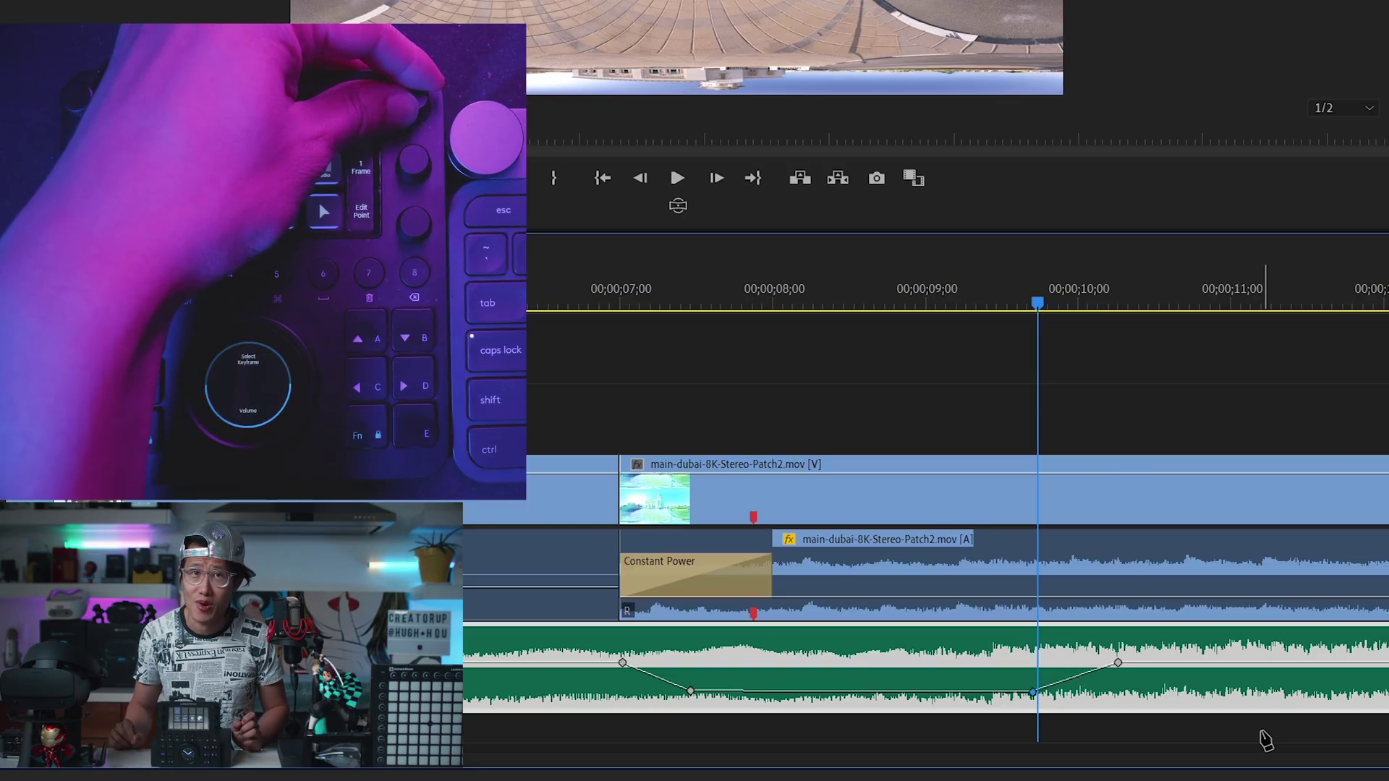
pyautogui.hotkey('alt', 'Left')
pyautogui.hotkey('alt', 'Left')
pyautogui.hotkey('alt', 'Left')
pyautogui.hotkey('alt', 'Left')
pyautogui.hotkey('alt', 'Left')
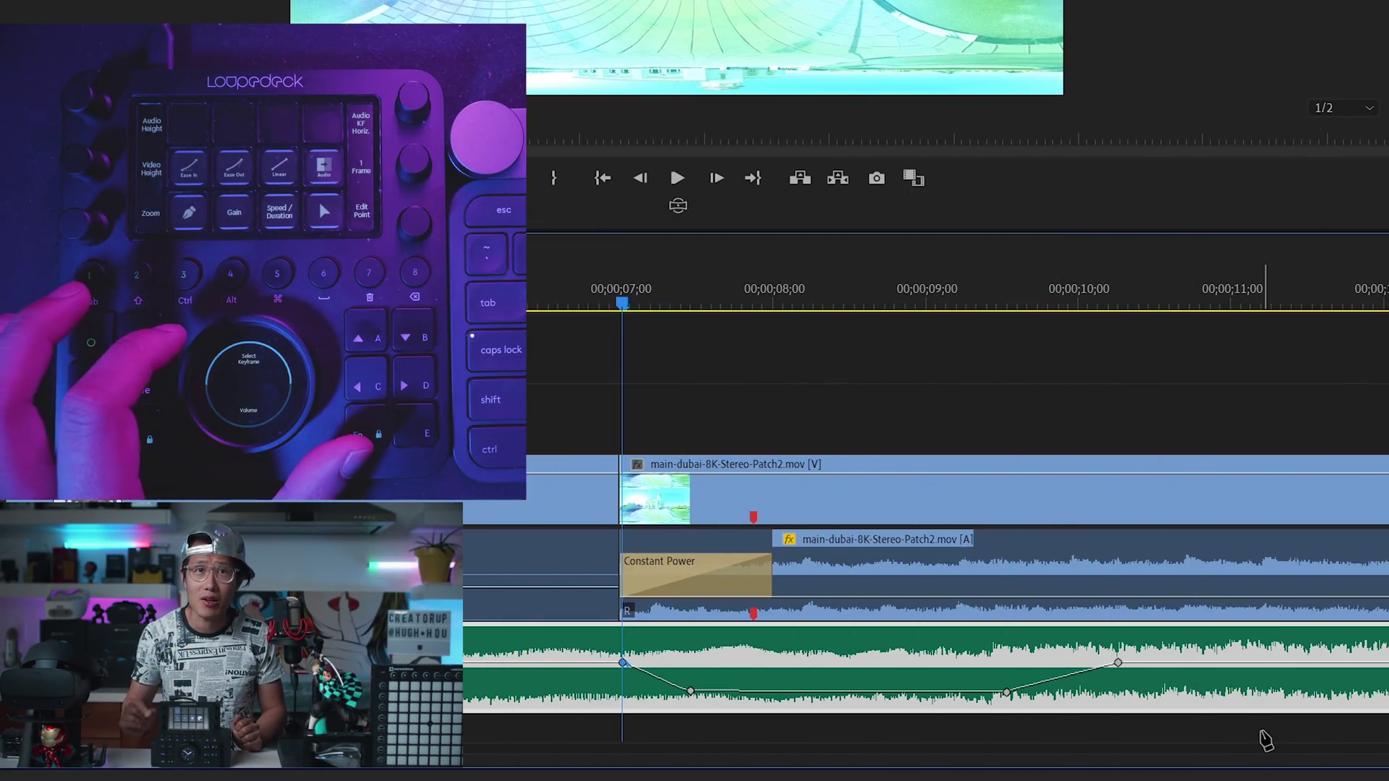
# Ease the volume curve between the first and second music keyframes, and place the playhead midway along the fade
pyautogui.hotkey('shift', 'k')
pyautogui.hotkey('shift', 'k')
pyautogui.hotkey('shift', 'j')
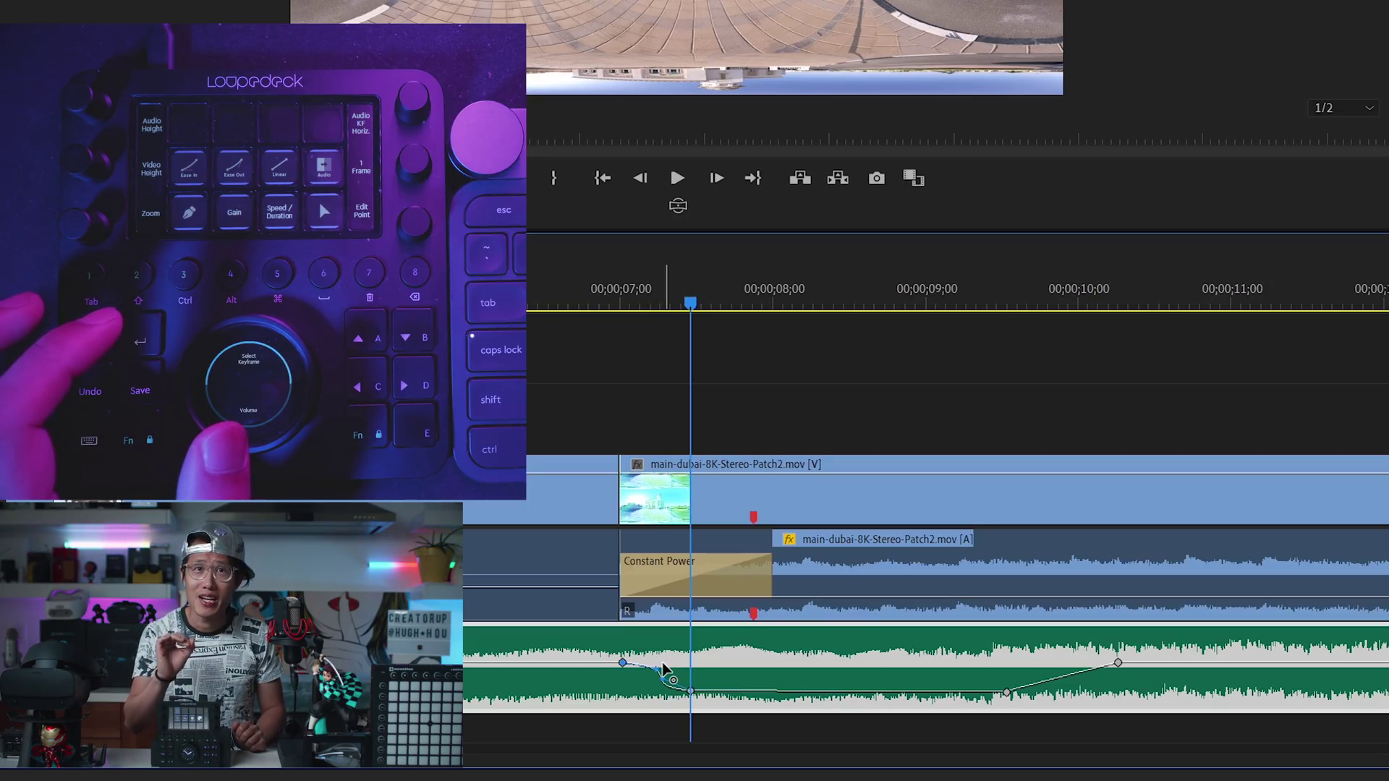
pyautogui.moveTo(685, 305)
pyautogui.mouseDown()
pyautogui.moveTo(636, 302)
pyautogui.moveTo(664, 311)
pyautogui.mouseUp()
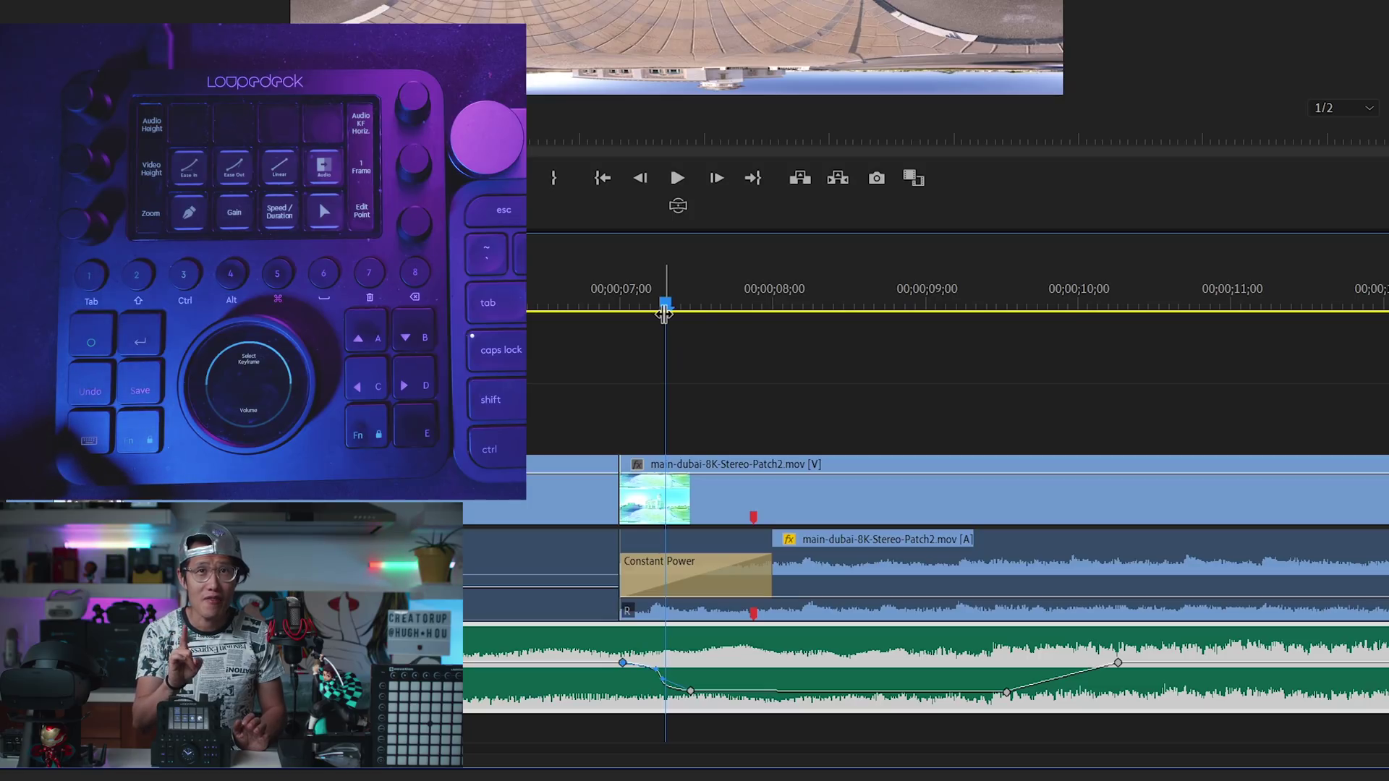